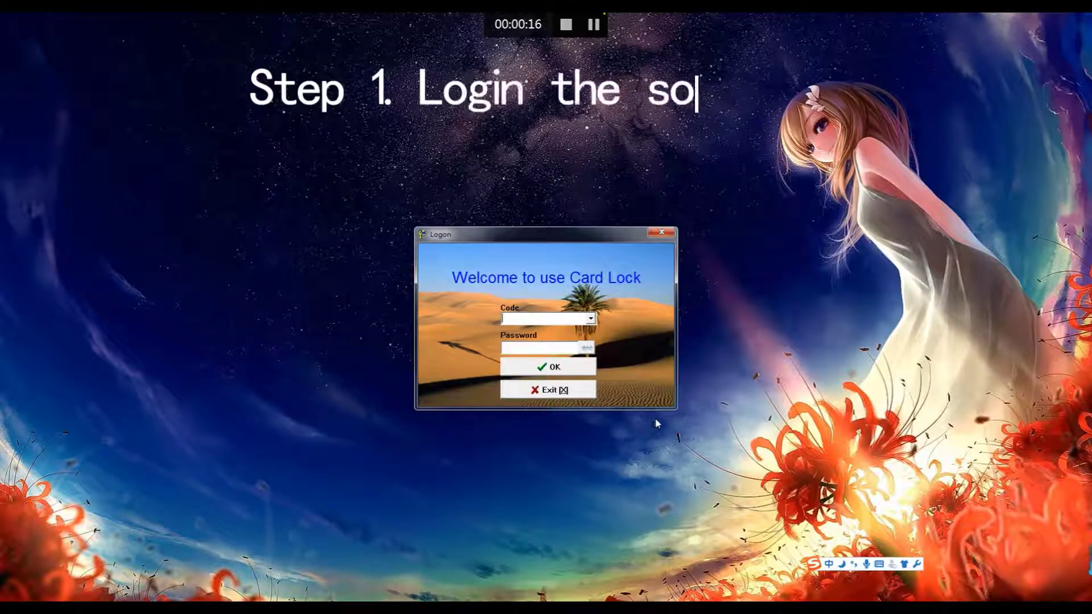
- Log in to the card lock software with the Admin operator code
click(591, 318)
click(534, 328)
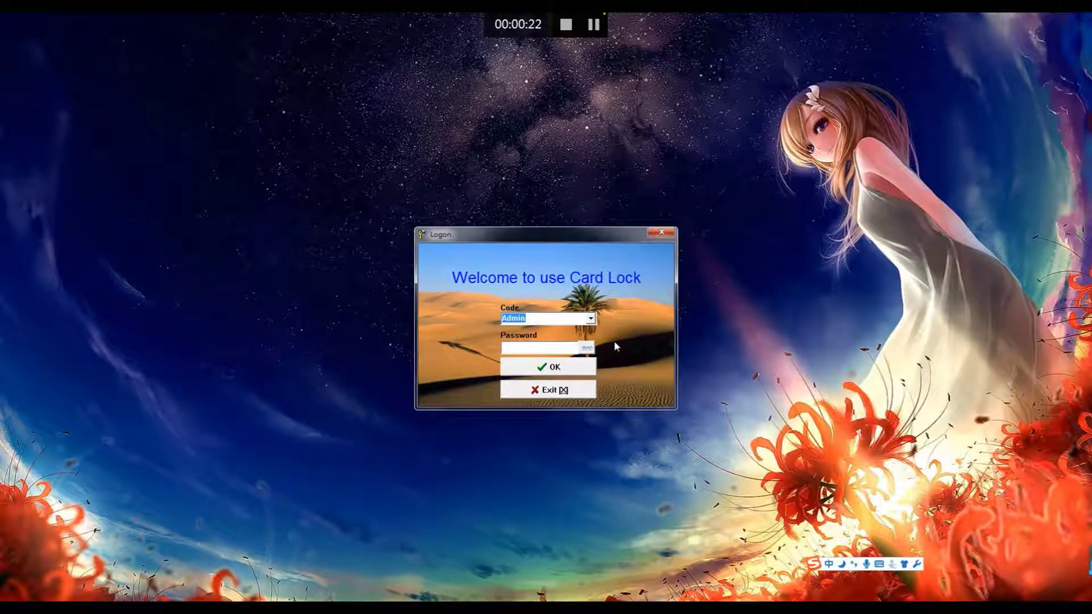
click(552, 371)
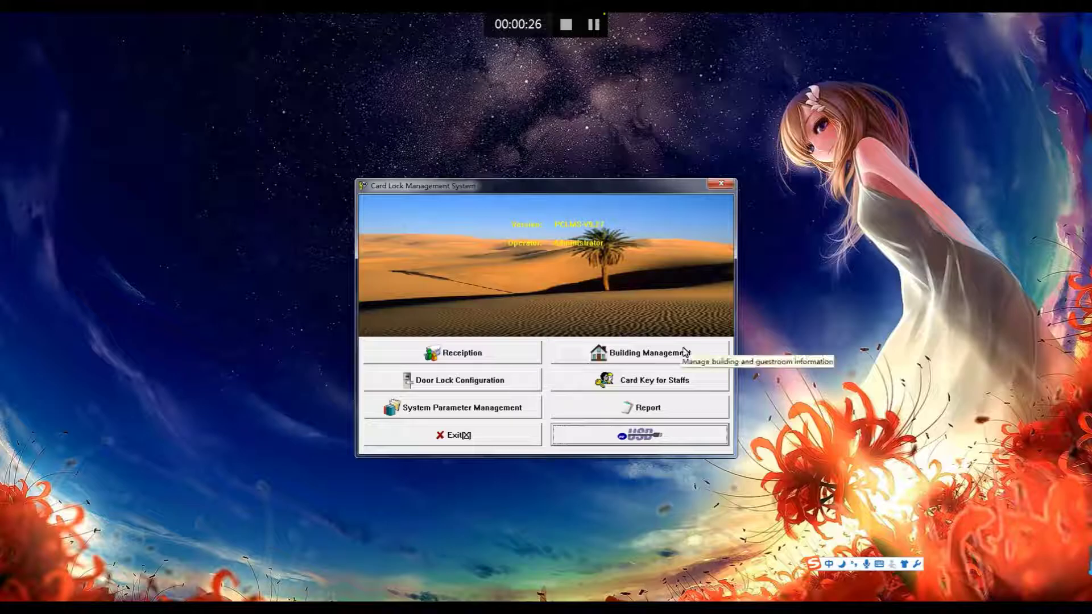
- Exit the main window back to the logon screen with Admin selected
click(487, 439)
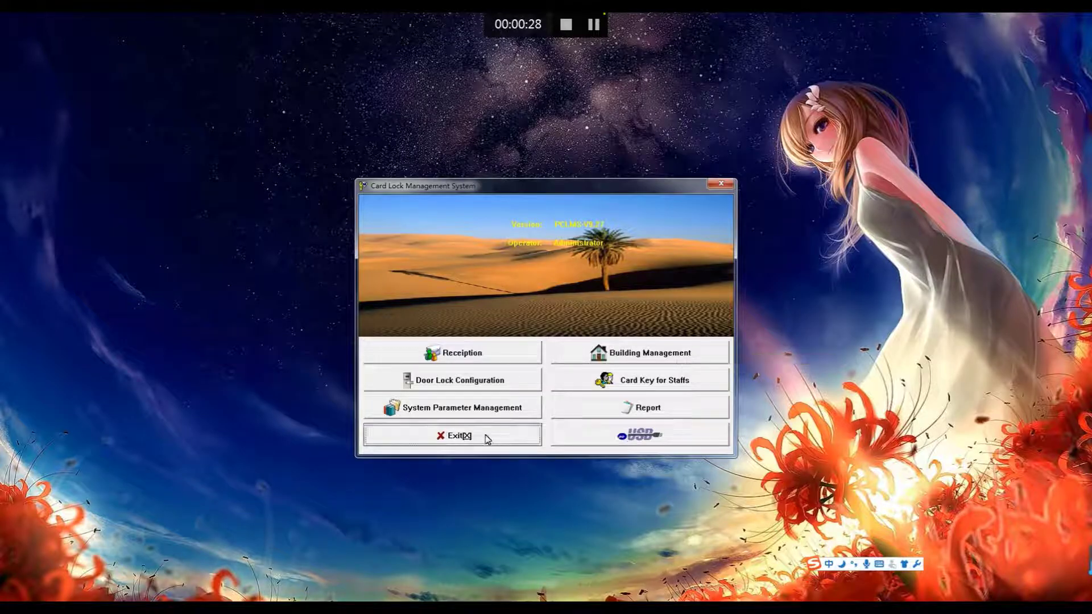
click(591, 318)
click(569, 329)
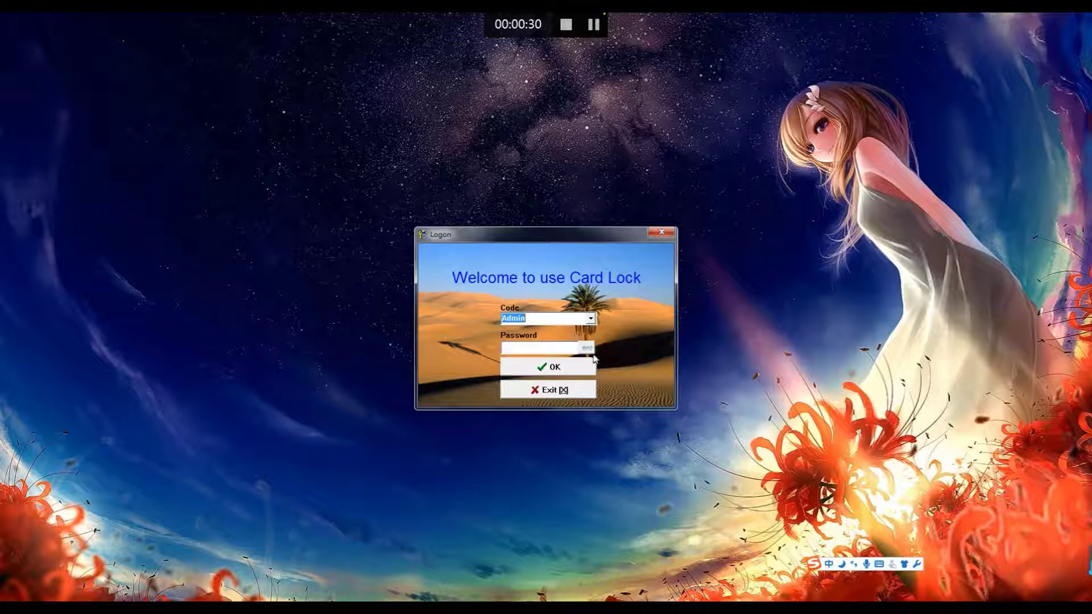
- Change the Admin password by entering the current, new and confirmation passwords
click(587, 349)
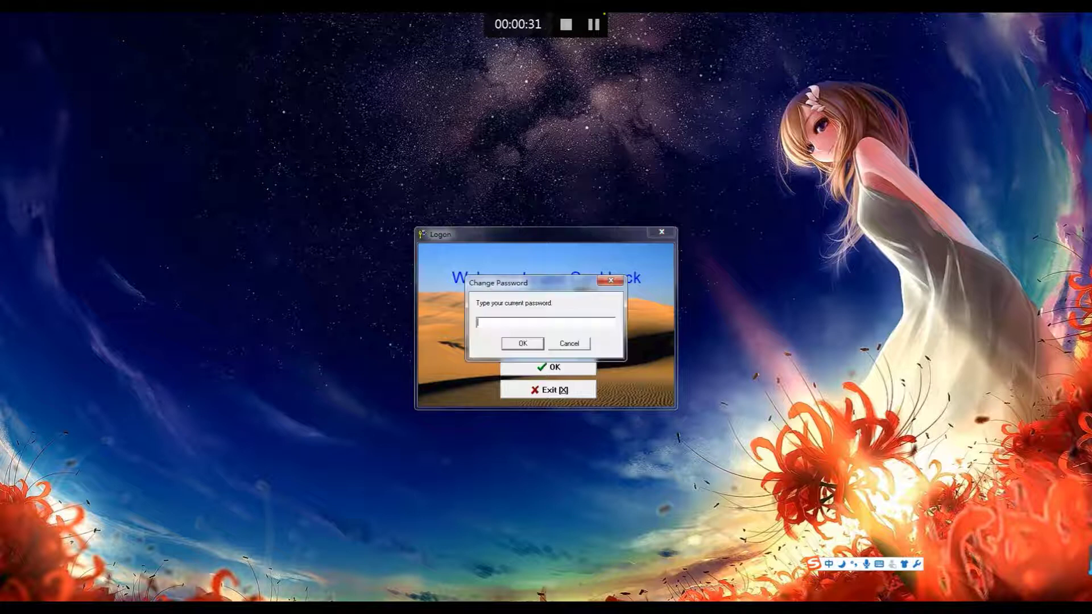
click(525, 351)
click(517, 345)
click(522, 345)
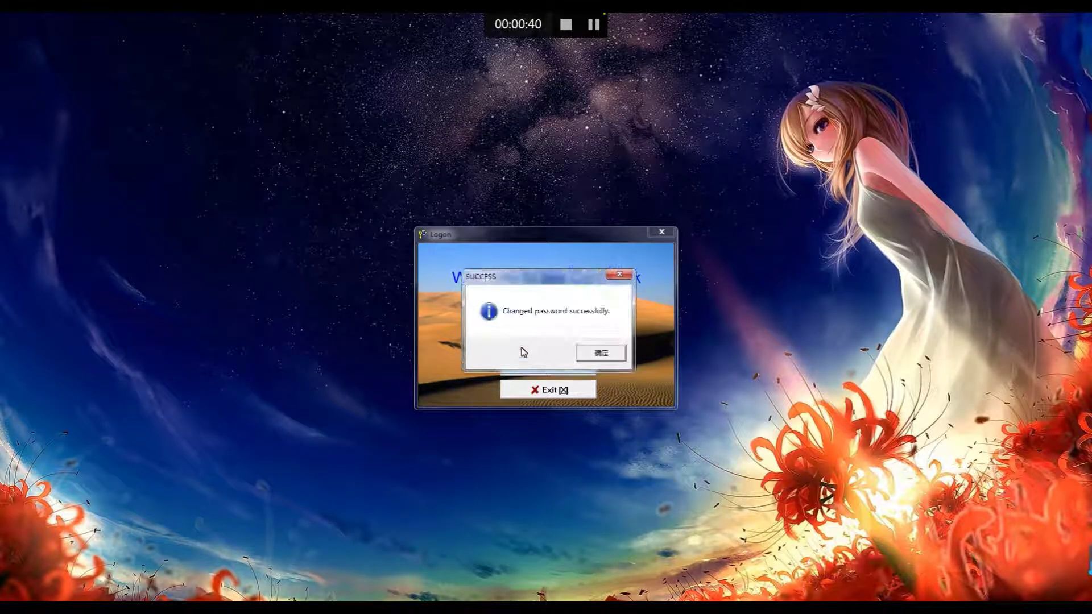
click(607, 355)
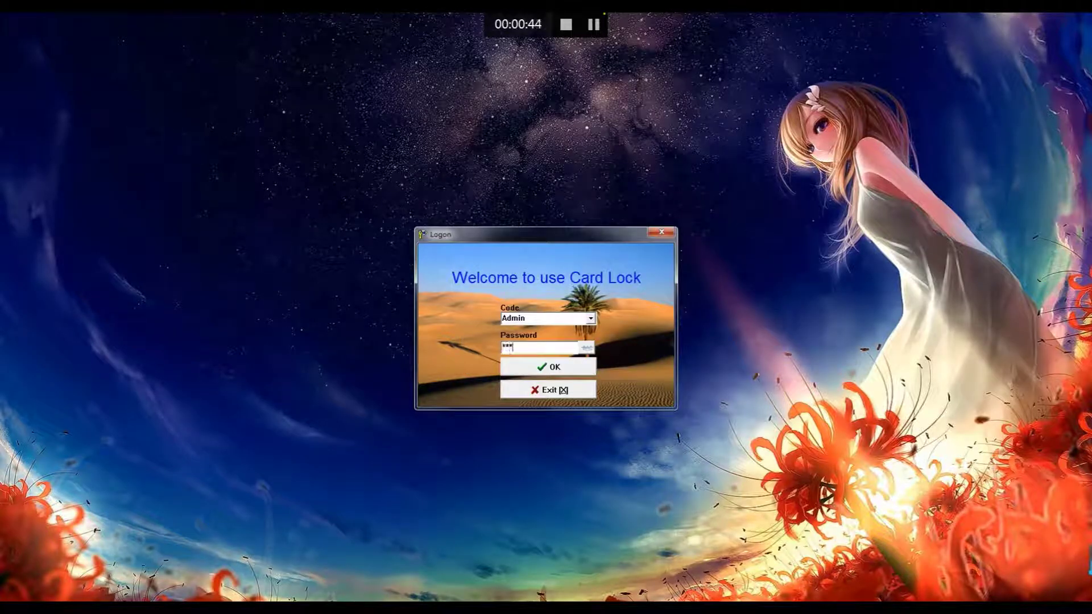
- Sign in as Admin with the new password and open System Parameter Management
click(558, 374)
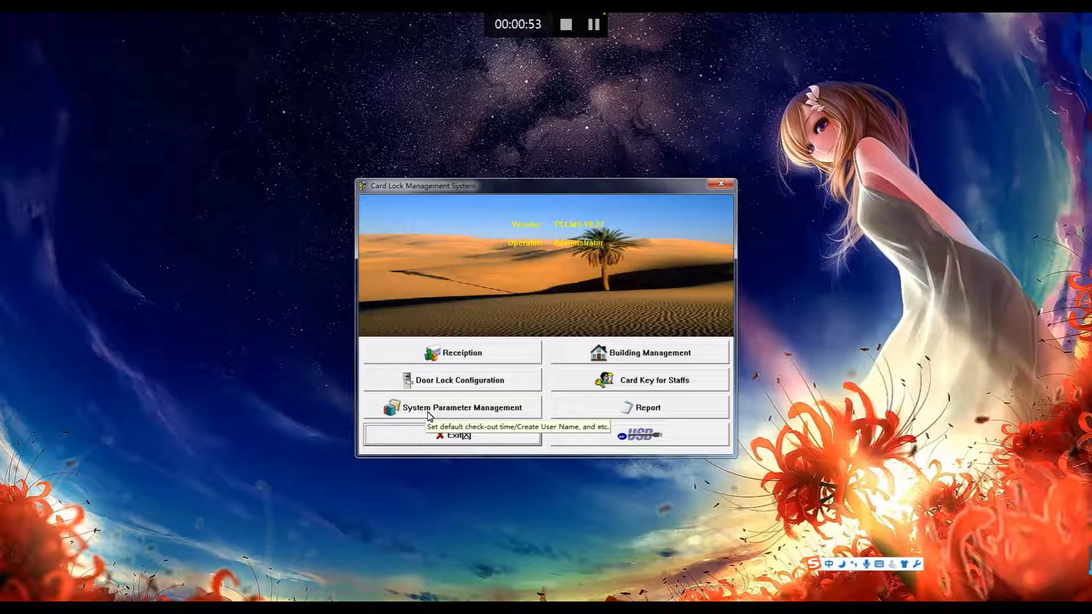
click(428, 416)
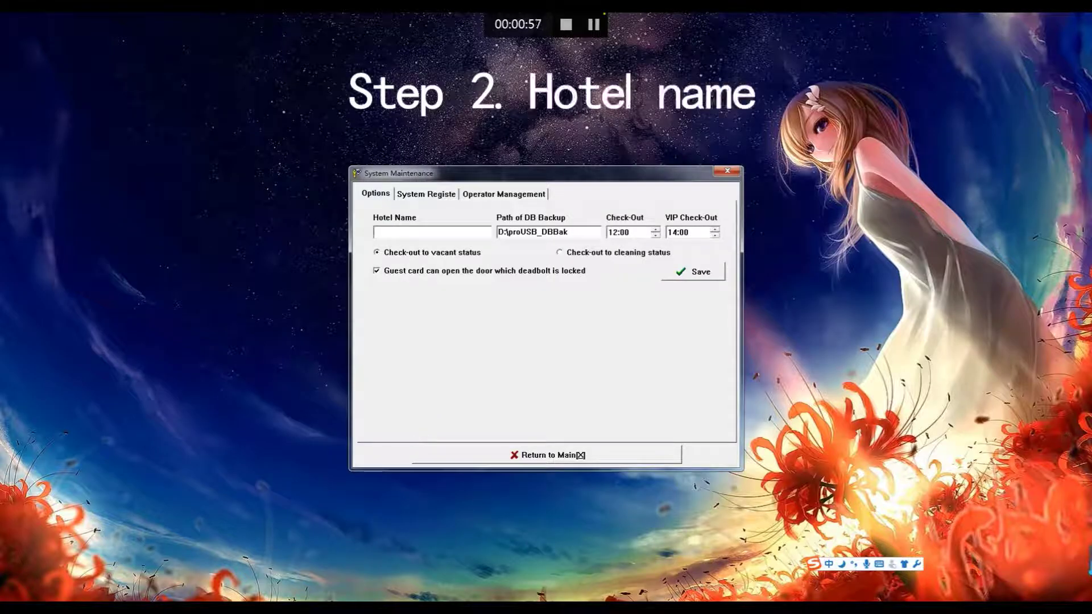
- Save BLUE POINT HOTEL as the hotel name with check-out at 12:00, then reopen maintenance
text(BLUE POINT HOTEL)
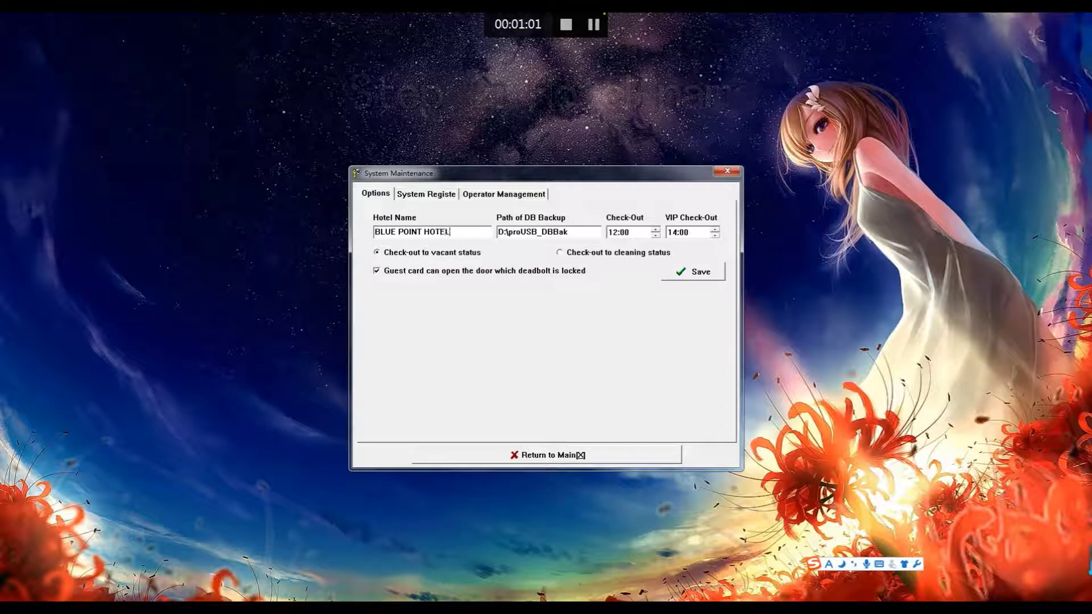
click(655, 230)
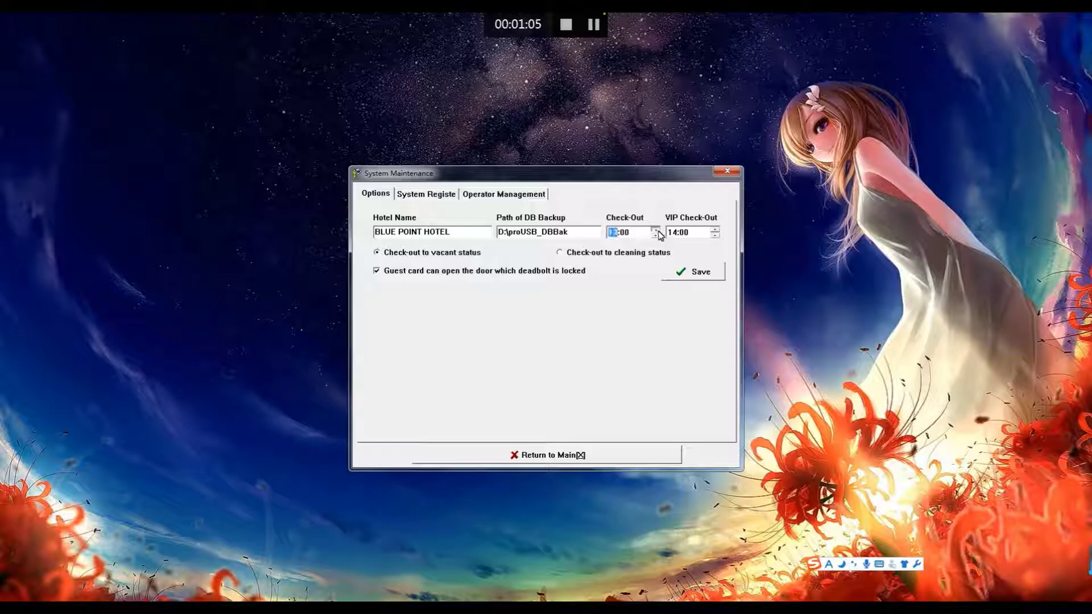
click(656, 235)
click(691, 272)
click(575, 354)
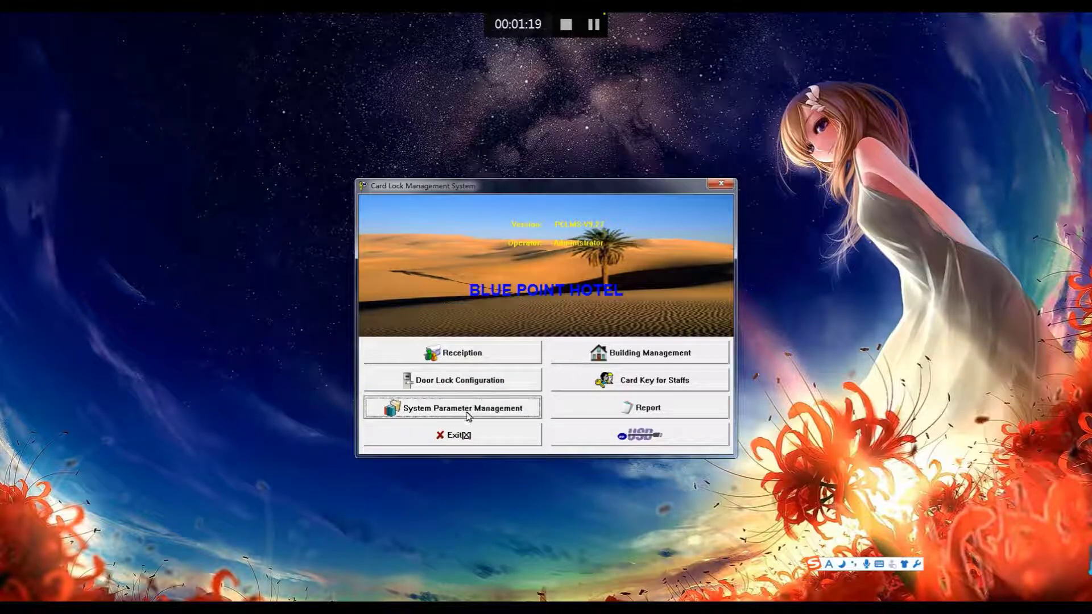
click(470, 412)
- Show the device number on the System Registe tab and launch the proUSB code calculator
click(439, 200)
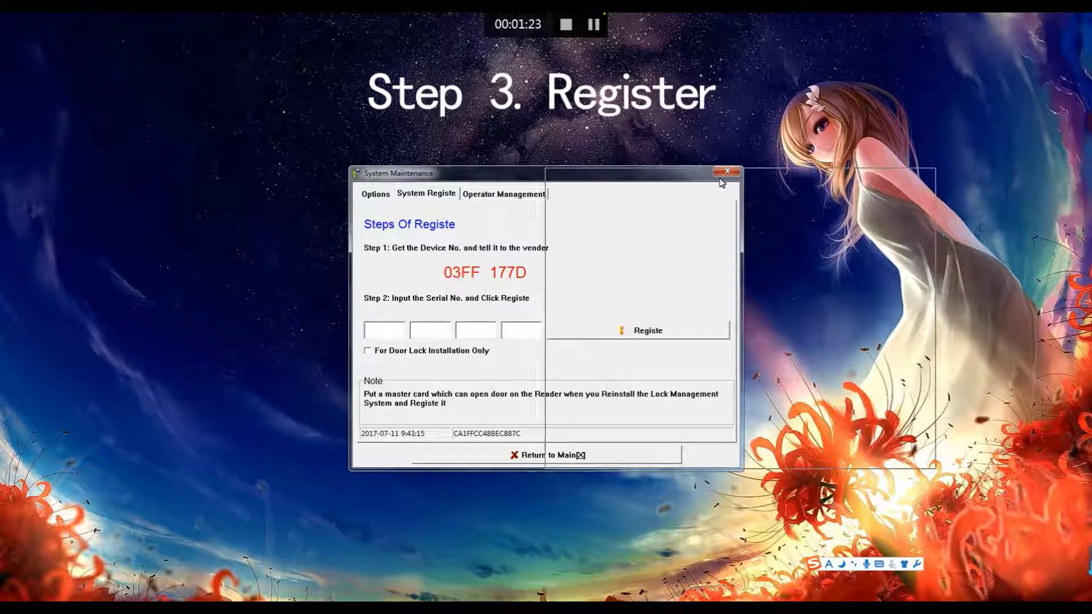
drag(504, 175, 730, 175)
mouse_move(544, 608)
click(543, 556)
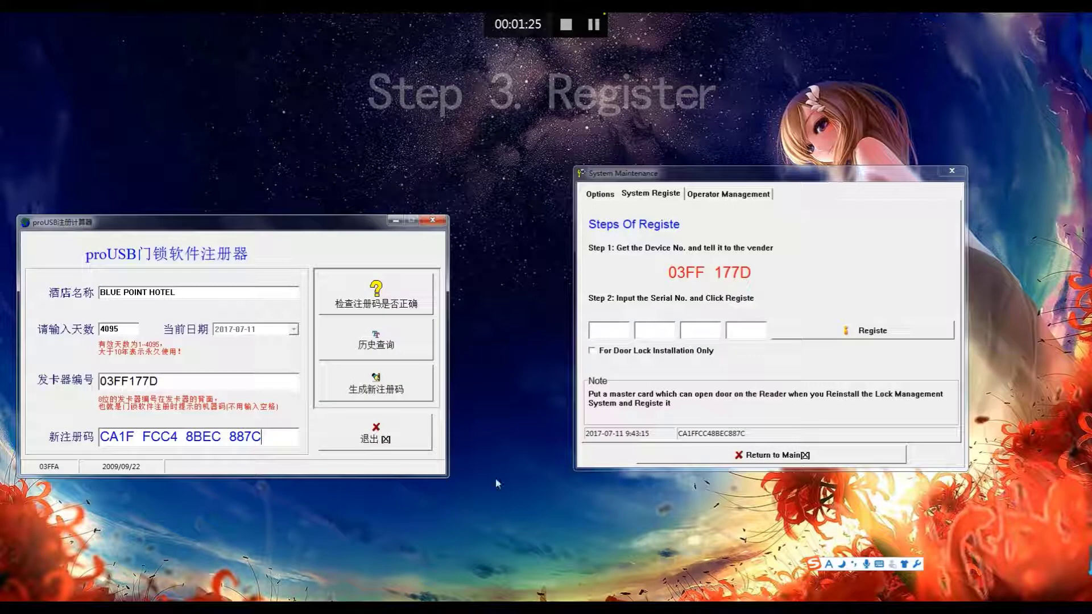
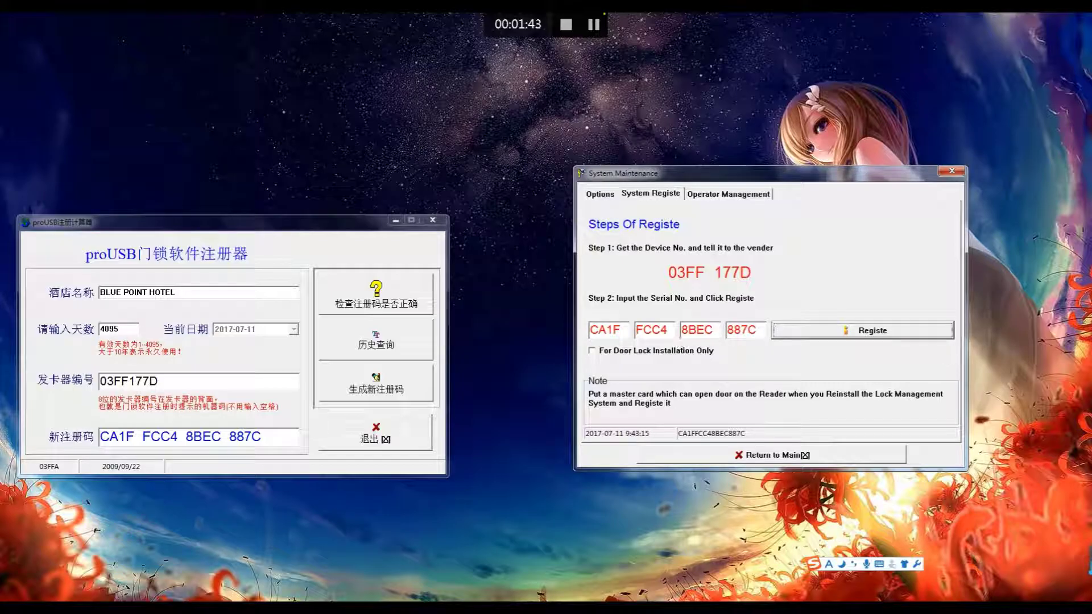
- Register the software with the seller's serial number and minimize the proUSB key generator
key(Return)
click(581, 352)
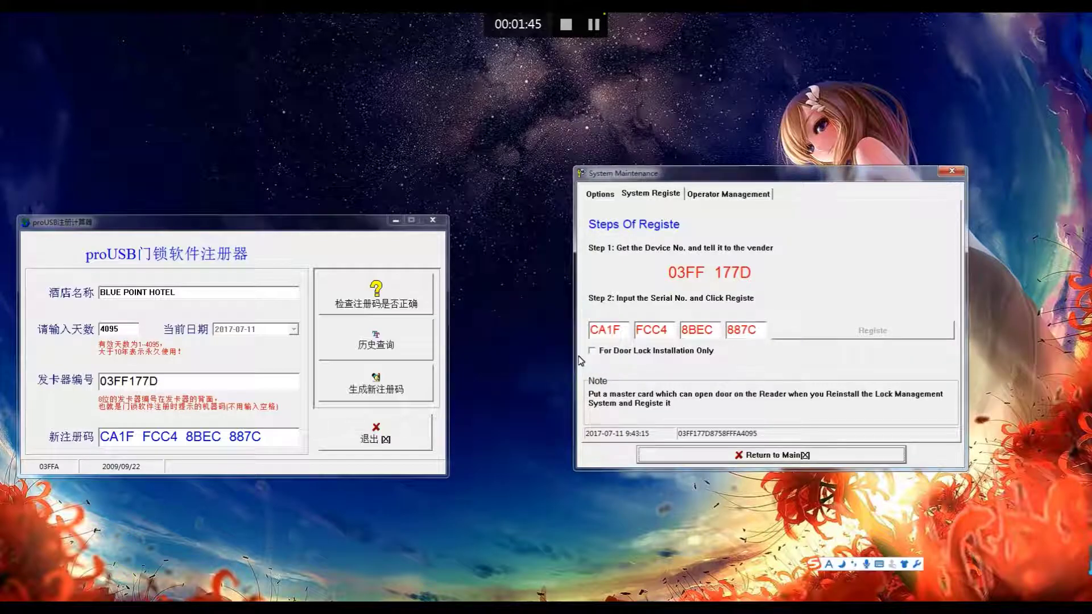
click(396, 220)
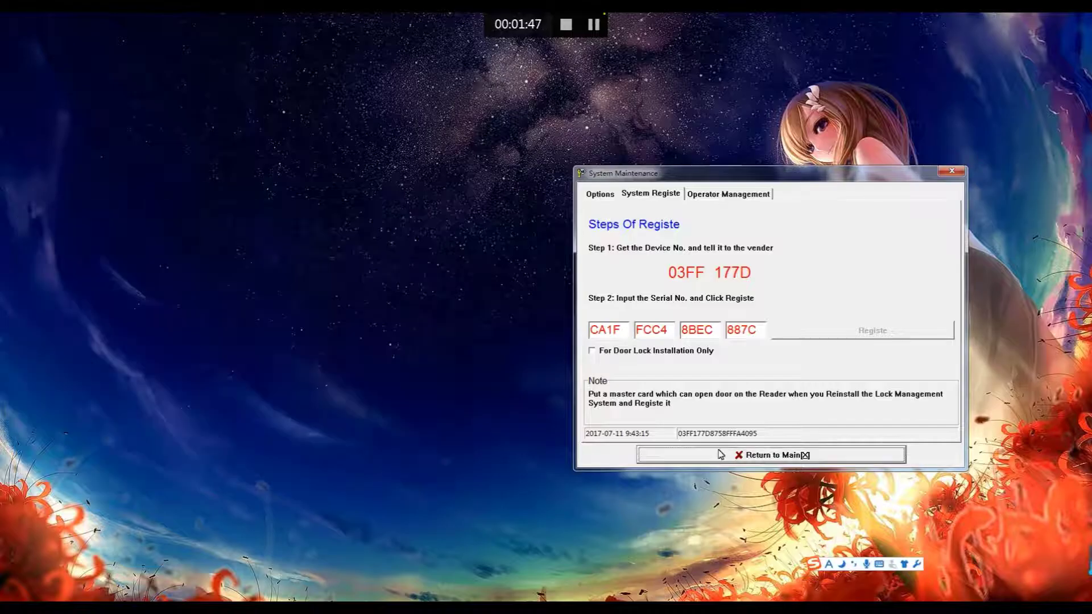
- Review the Administrator, Manager and General Operator types, select the Super operator, then return to main
click(730, 199)
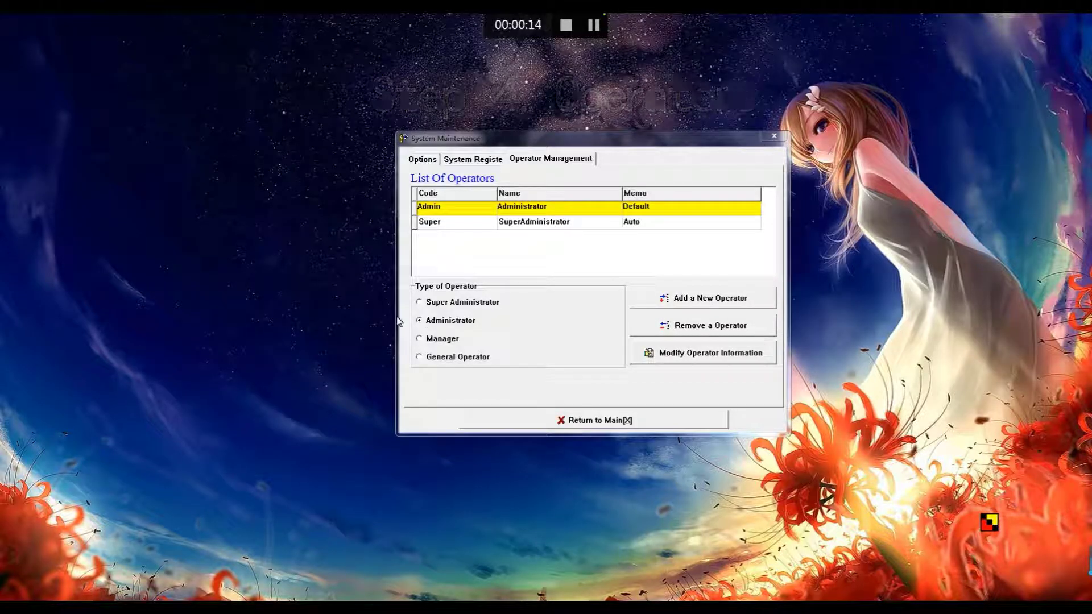
click(428, 323)
click(427, 340)
click(427, 359)
click(428, 339)
click(427, 322)
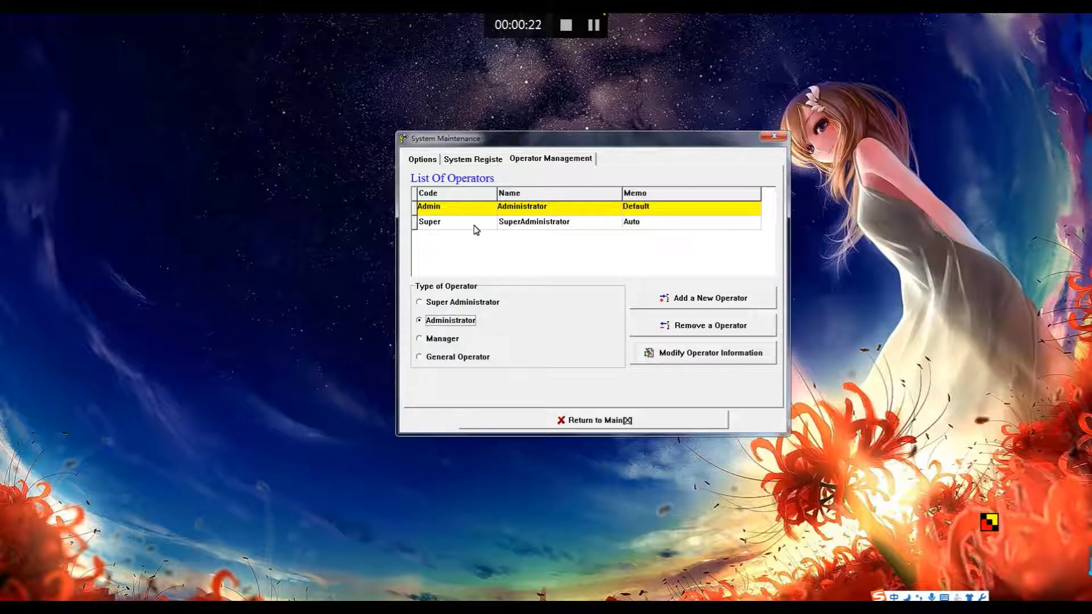
click(475, 227)
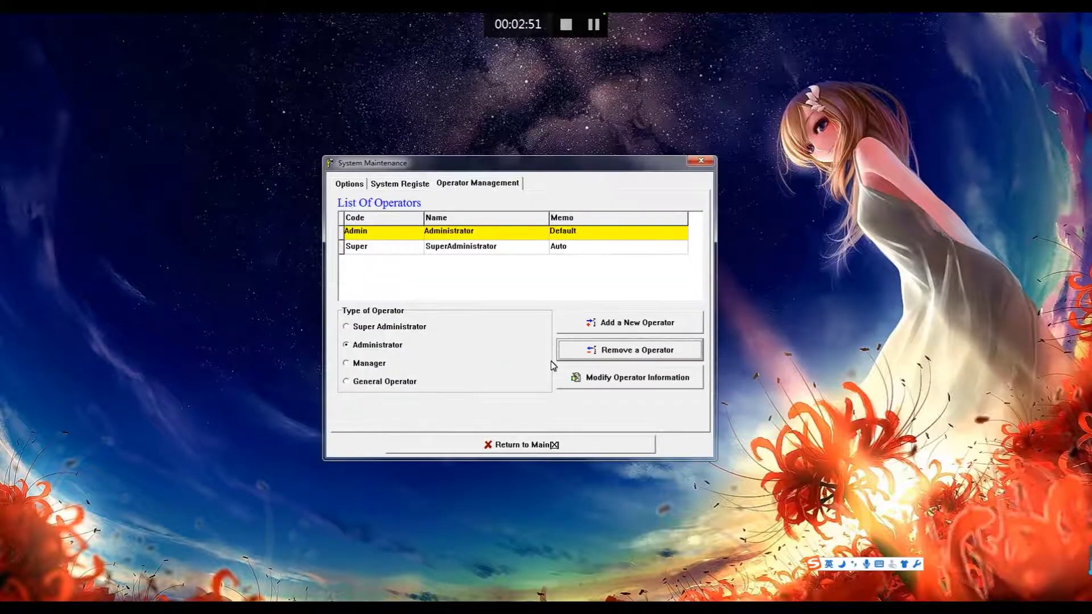
click(538, 449)
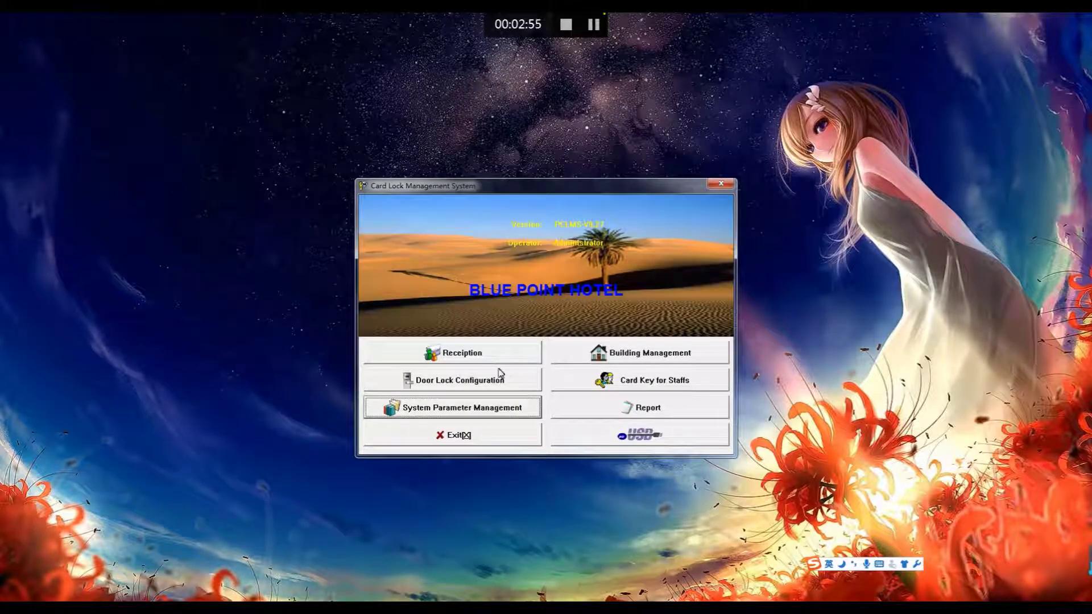
- In Building Management, add building number 1 named ONE
click(640, 363)
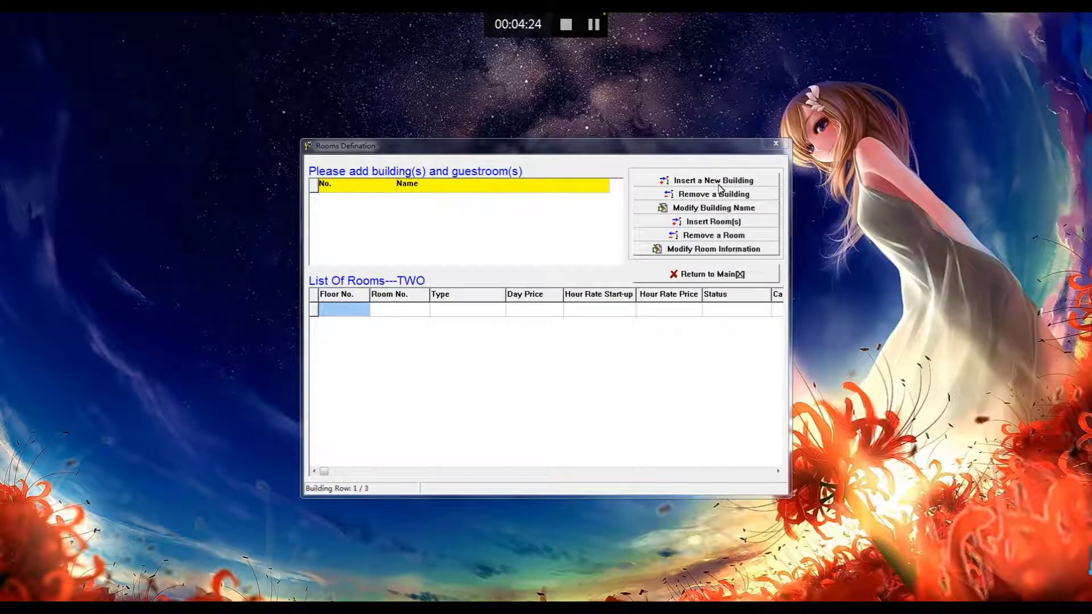
click(719, 186)
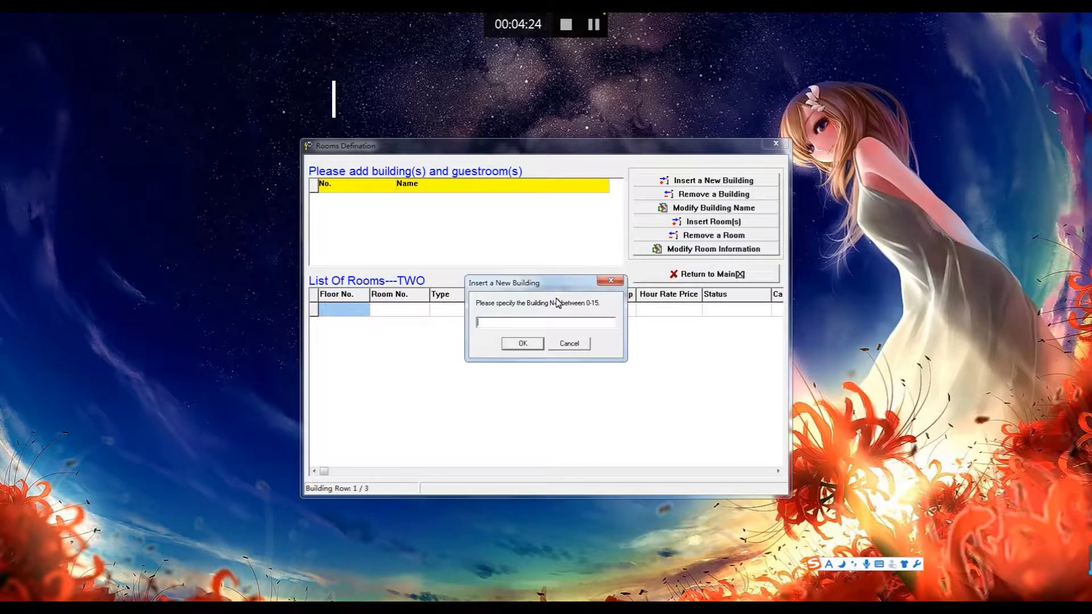
text(1)
click(532, 348)
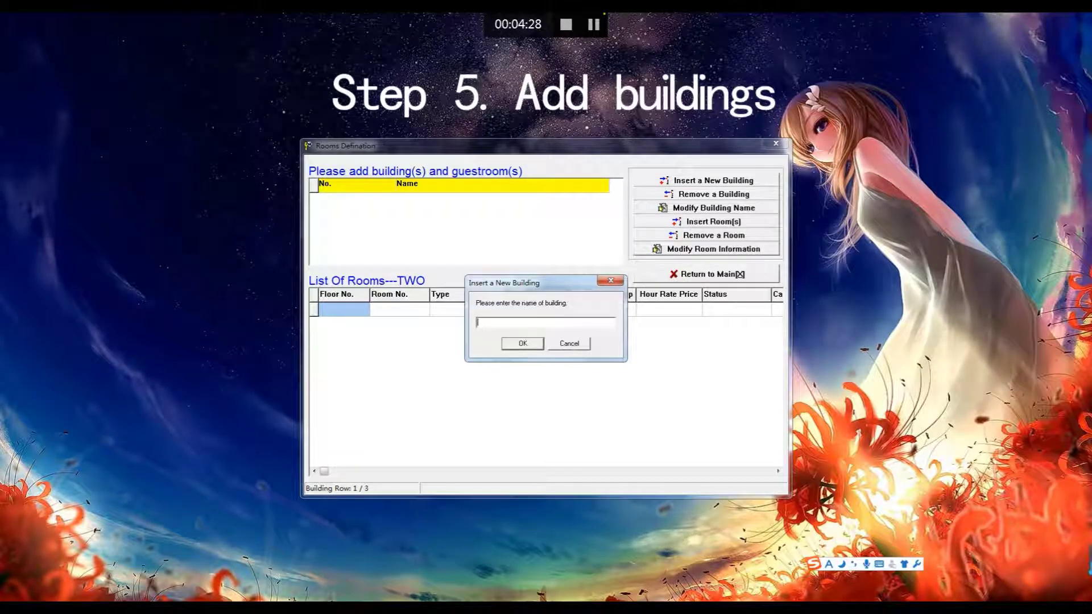
text(ONE)
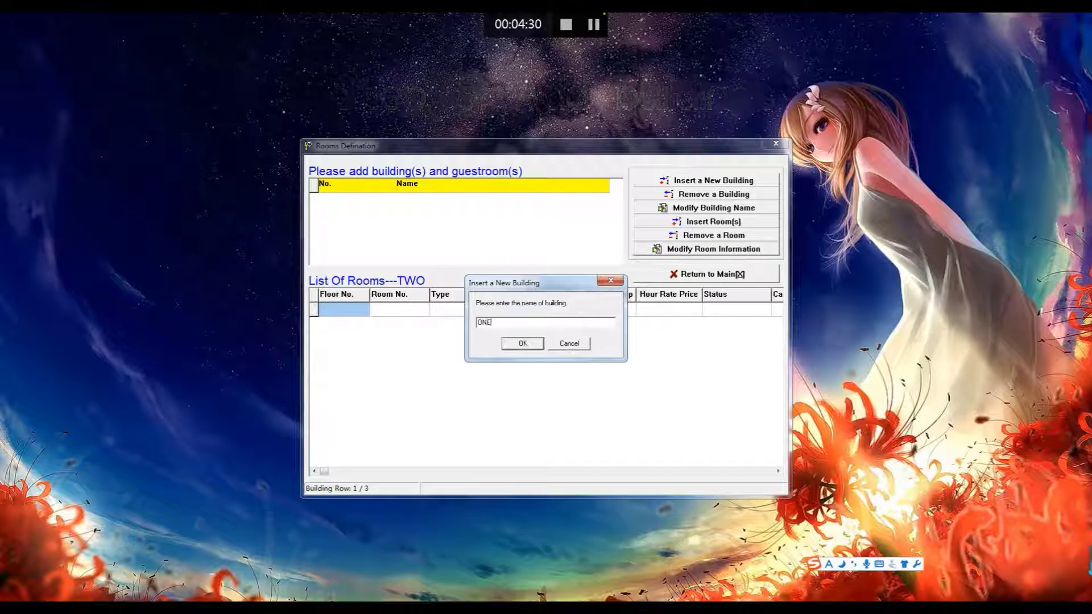
click(522, 346)
click(588, 355)
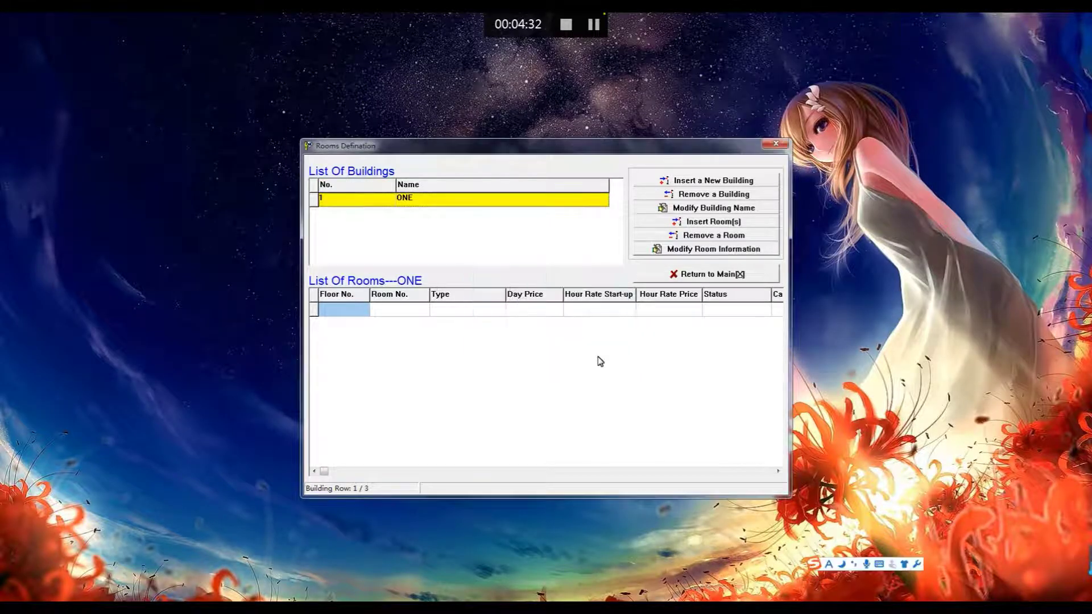
- Add a second building, number 2 named TWO
click(710, 182)
text(2)
click(532, 343)
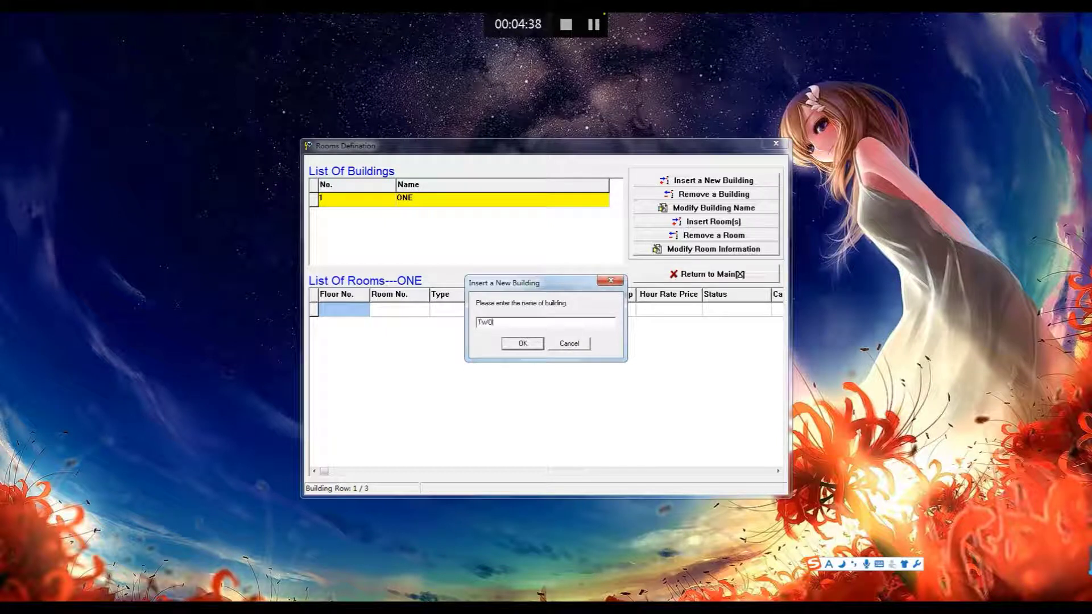
click(537, 348)
click(590, 357)
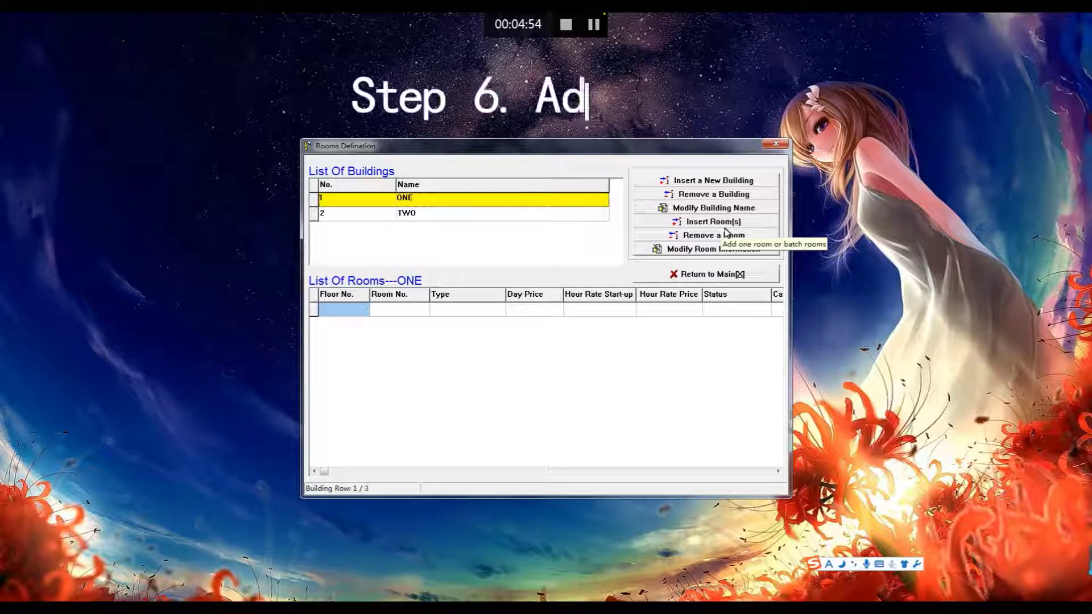
- Insert STANDARD rooms 101–610 on floors 1–6 in building ONE with default rates
click(725, 226)
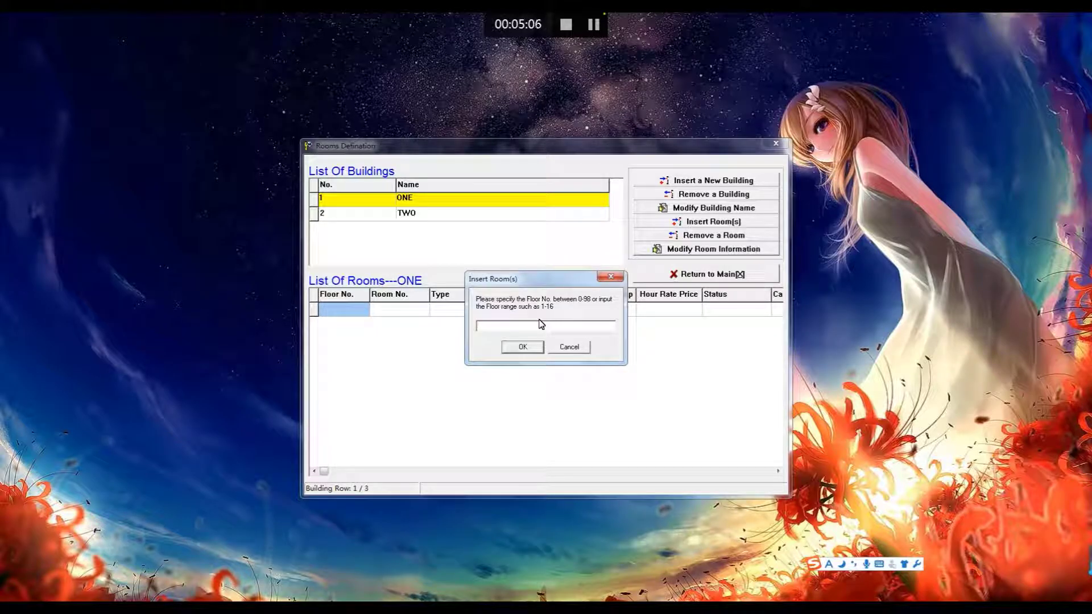
text(-6)
click(533, 348)
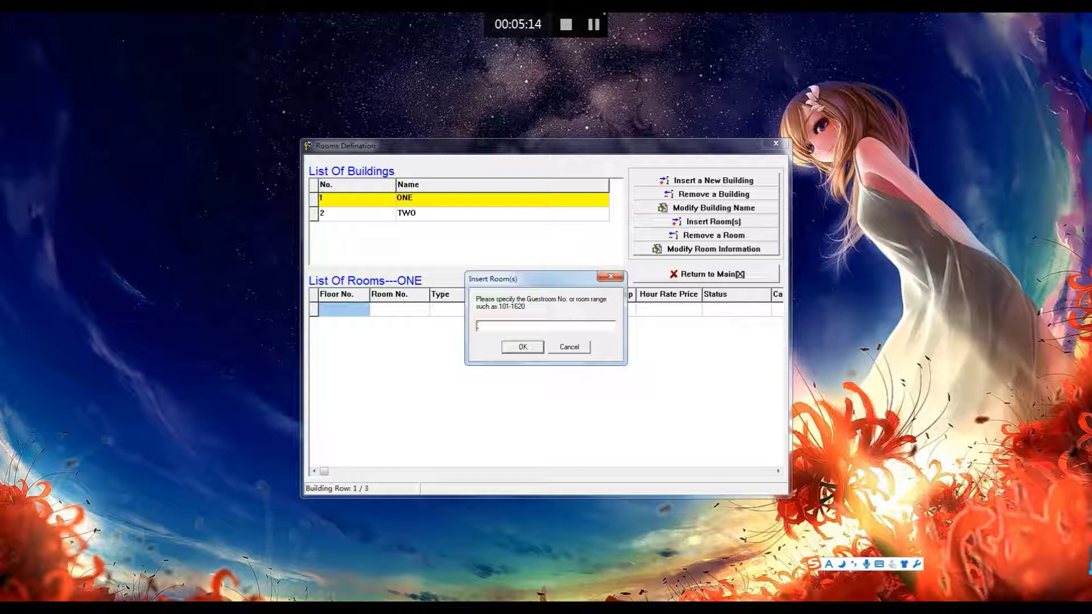
text(101-610)
click(533, 348)
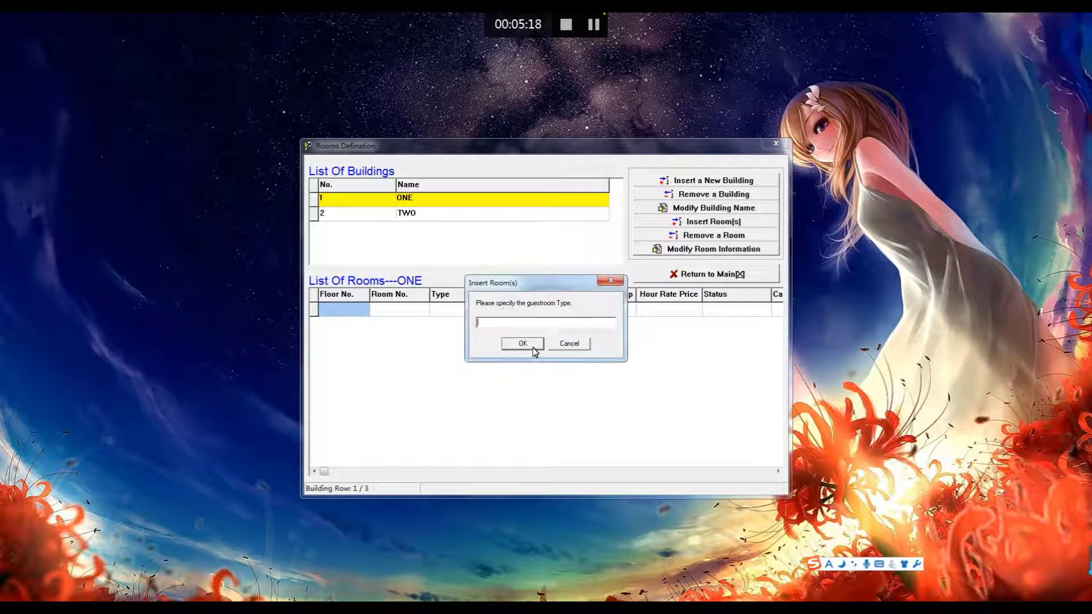
text(STANDARD)
click(533, 346)
click(534, 347)
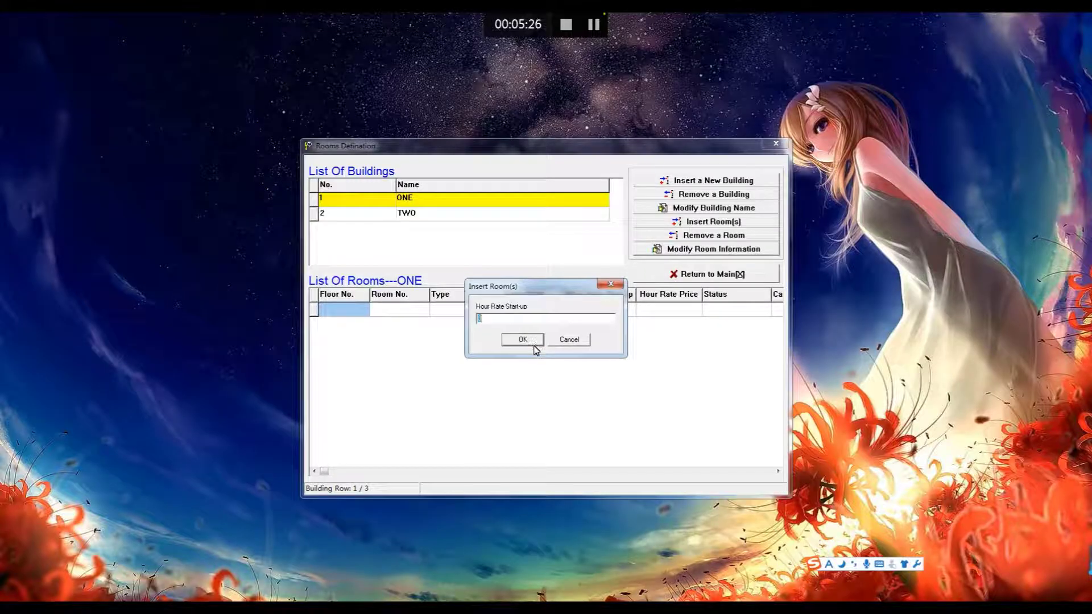
click(523, 346)
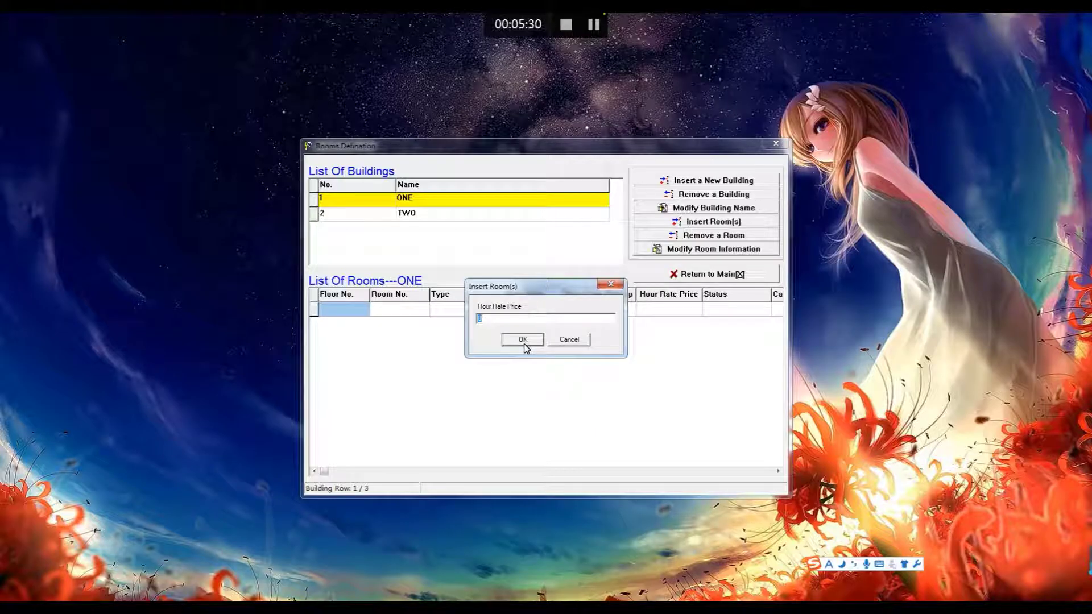
click(523, 346)
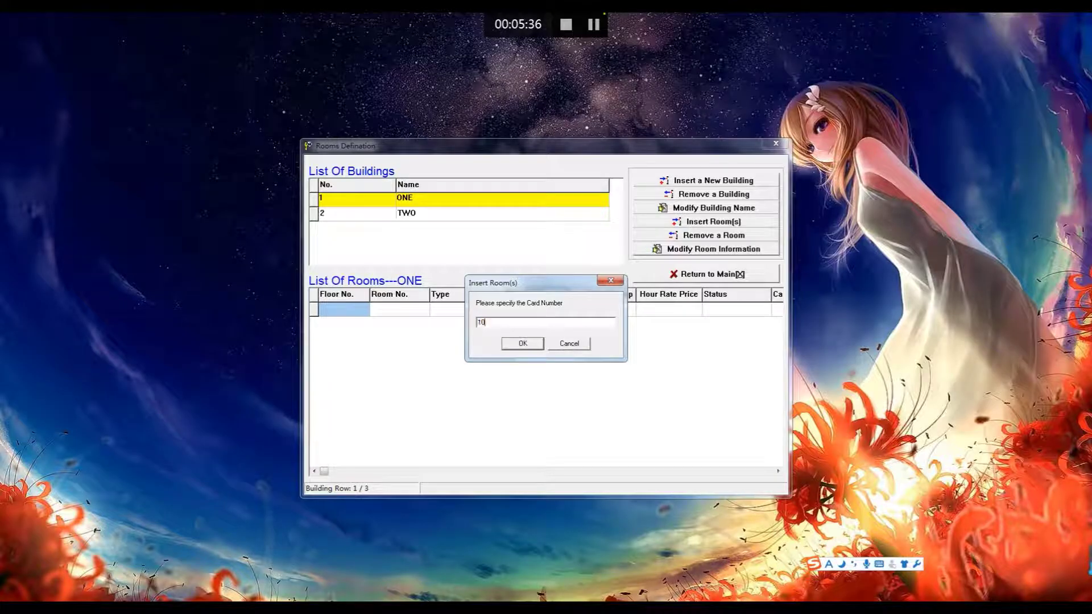
click(522, 343)
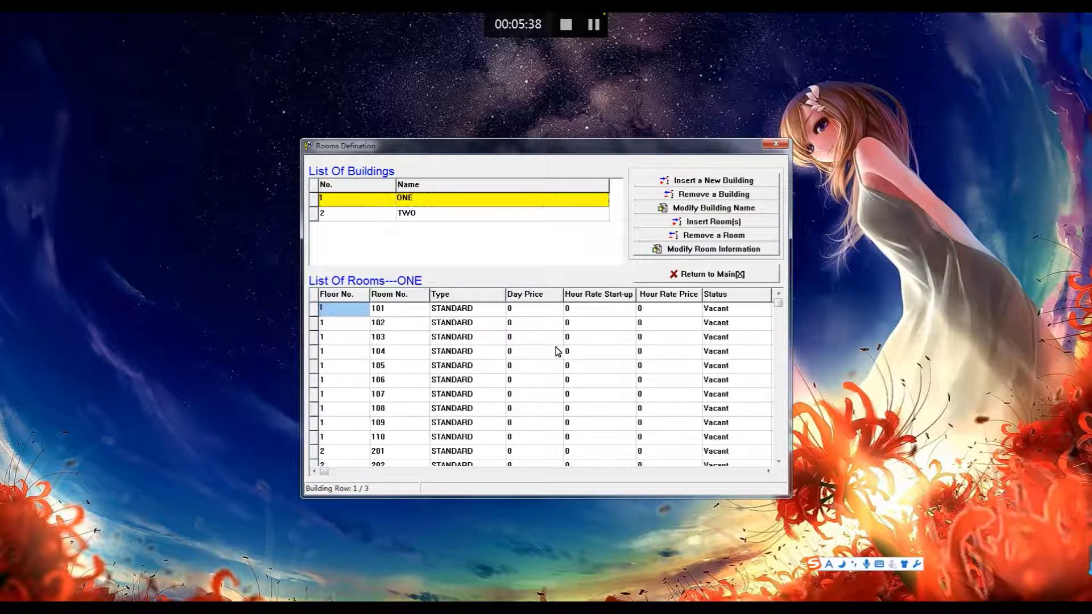
- Select building TWO and dismiss the add-guestrooms warning
drag(777, 376, 782, 443)
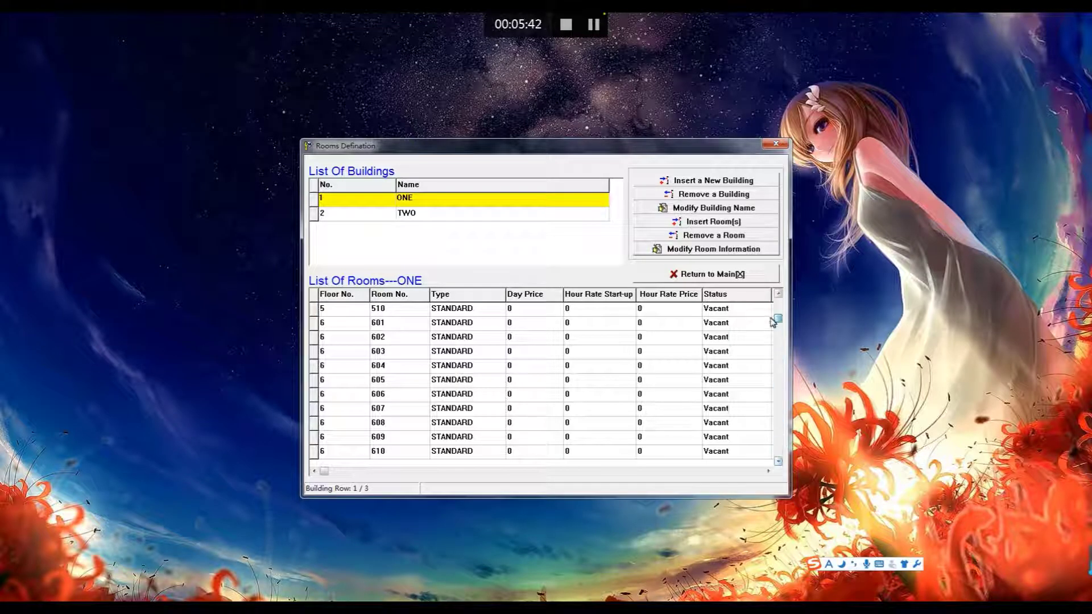
click(450, 215)
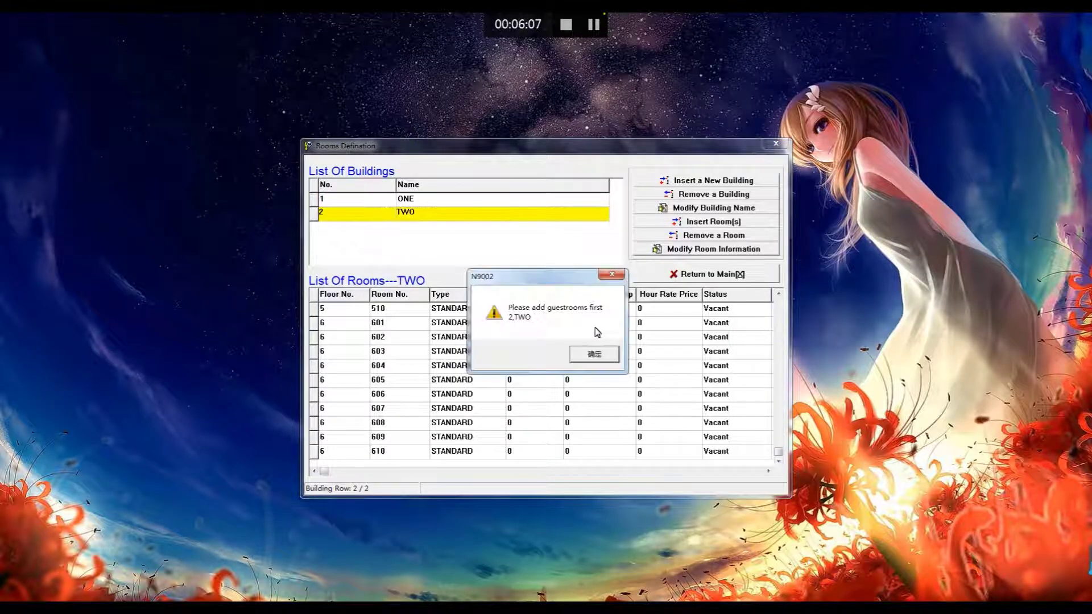
click(594, 354)
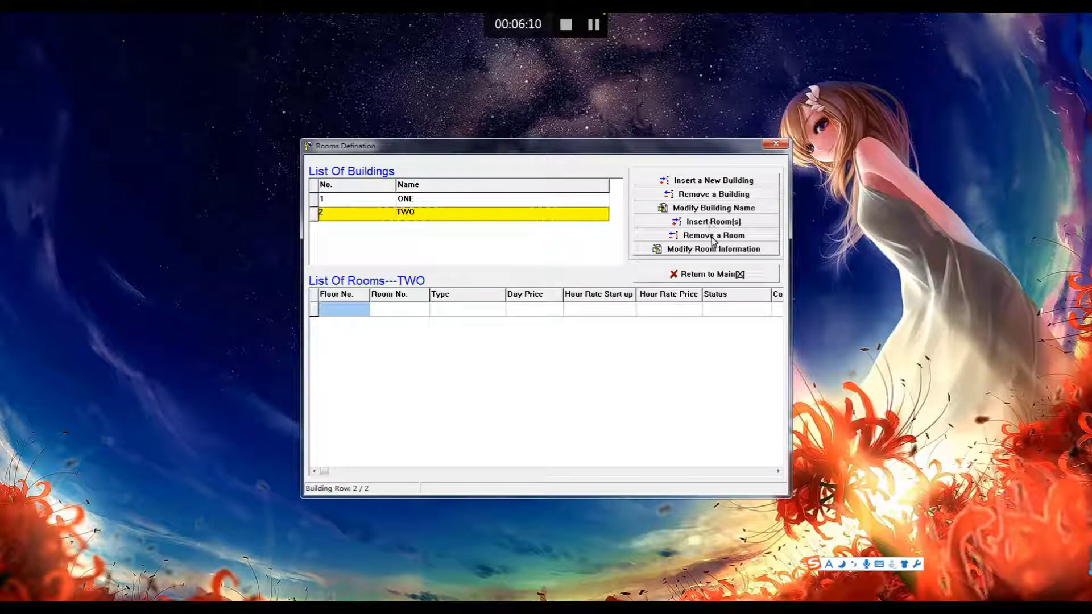
- Insert STANDARD rooms 101–805 on floors 1–8, rate 0, 10 cards each, and scroll to check
click(713, 222)
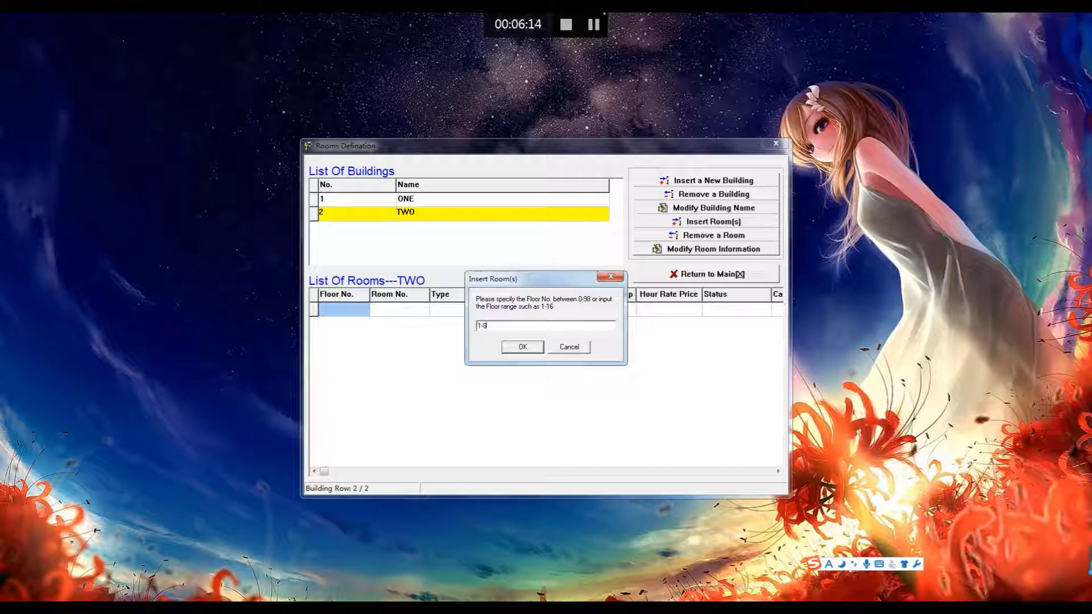
click(538, 348)
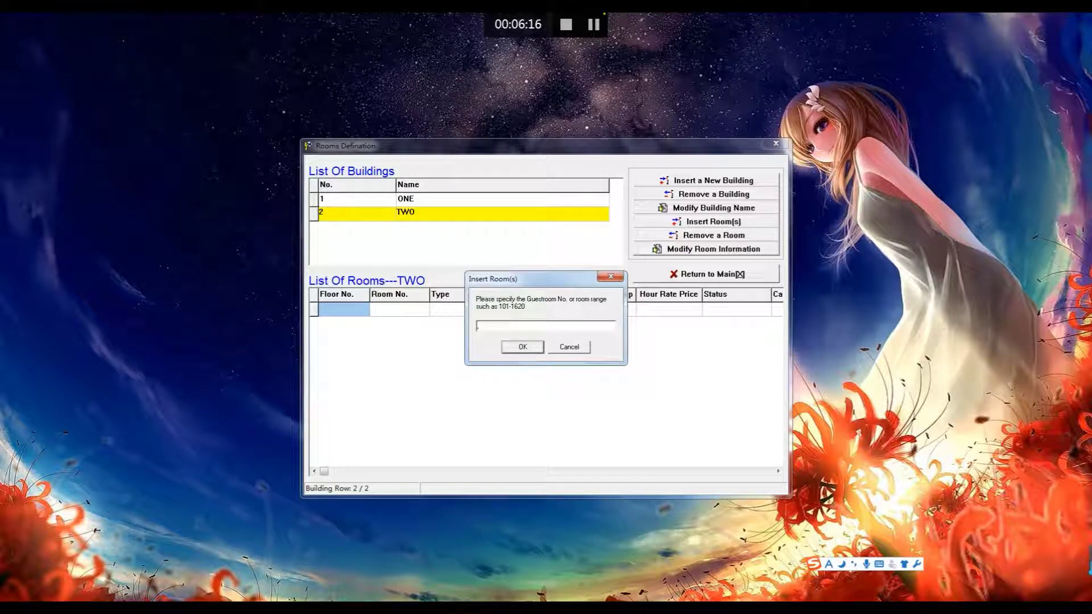
text(101)
text(-805)
click(522, 347)
click(522, 348)
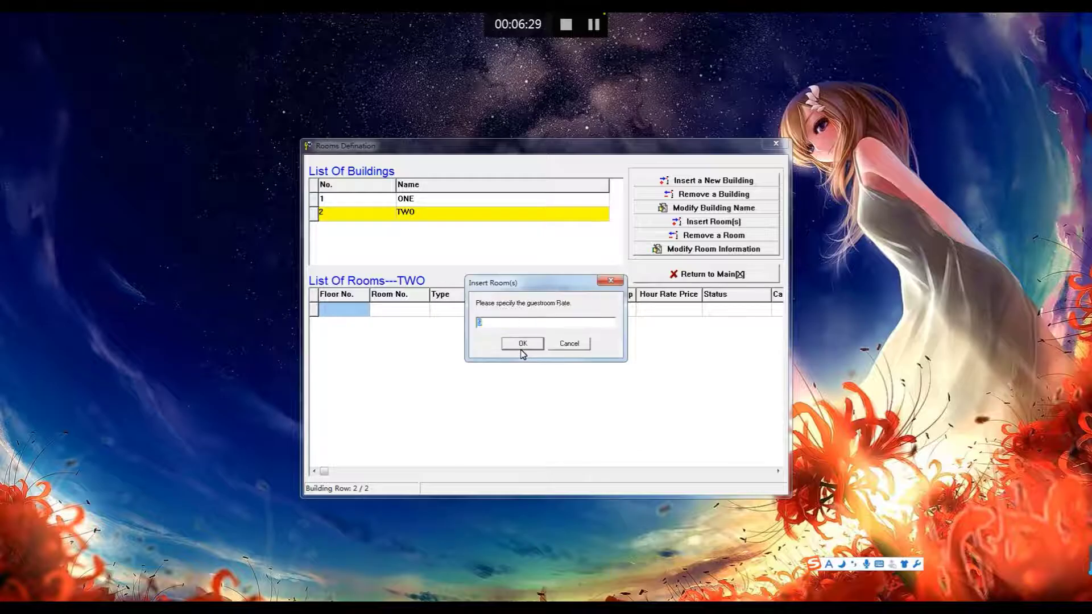
click(522, 344)
click(522, 344)
click(522, 344)
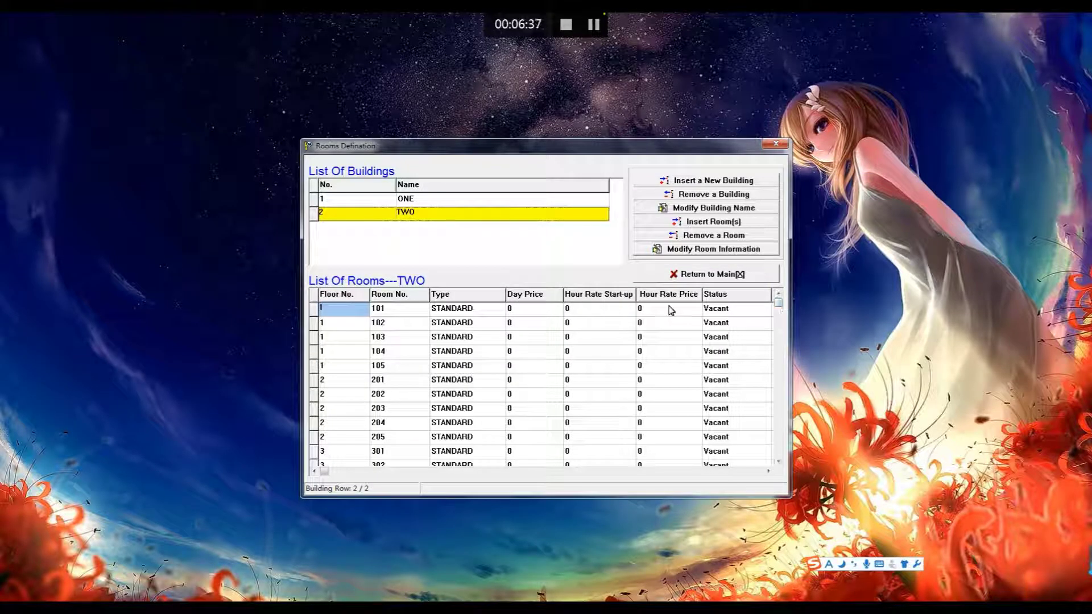
drag(782, 310, 785, 454)
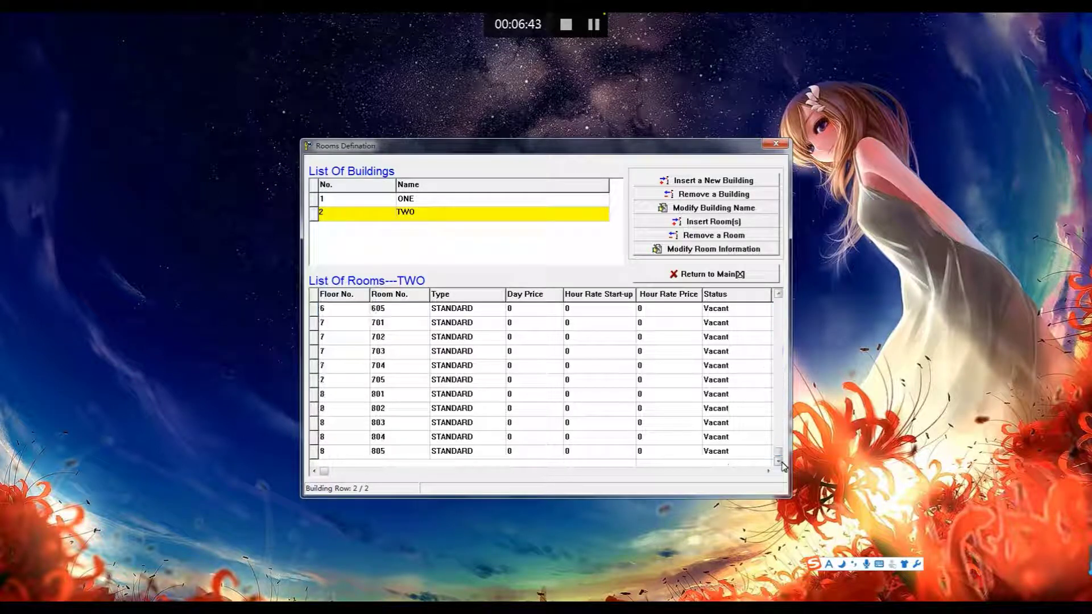
drag(325, 472, 762, 492)
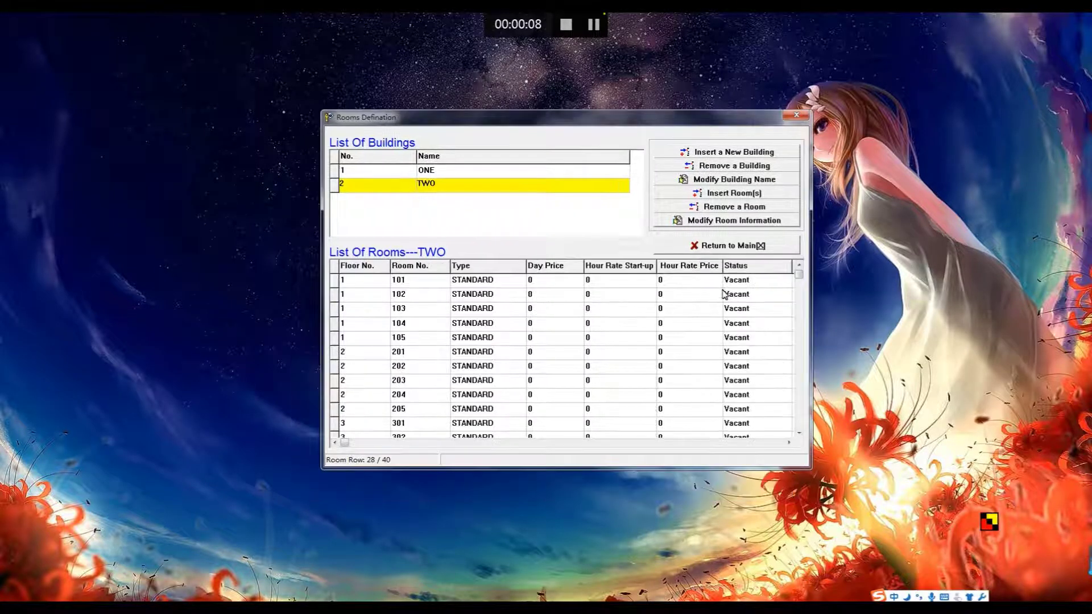
- Change room 101's day price to 200
click(547, 284)
double_click(549, 284)
click(483, 322)
key(BackSpace)
key(BackSpace)
text(200)
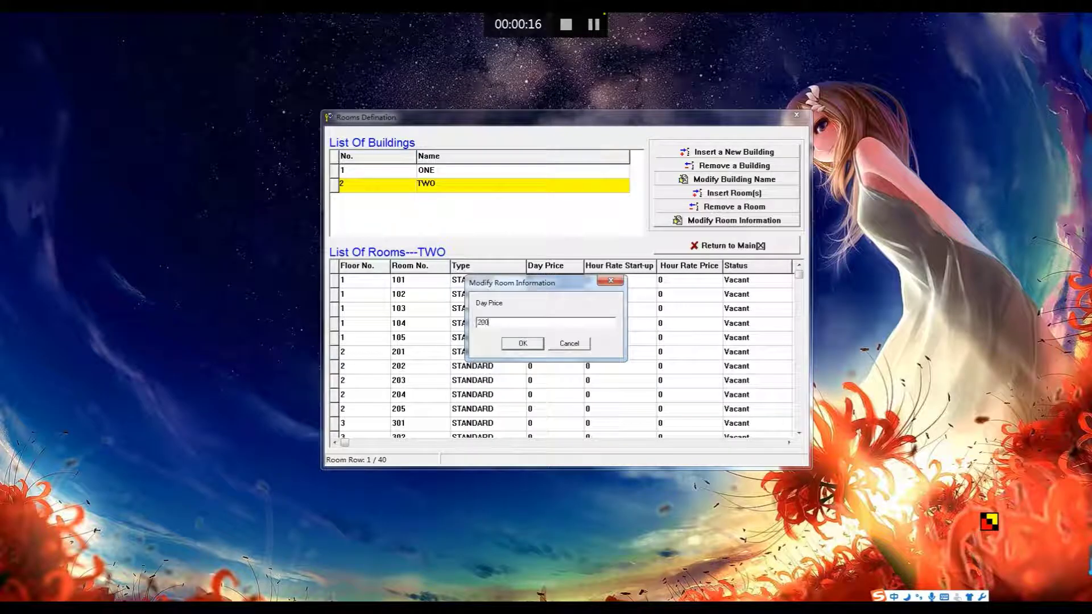
click(523, 344)
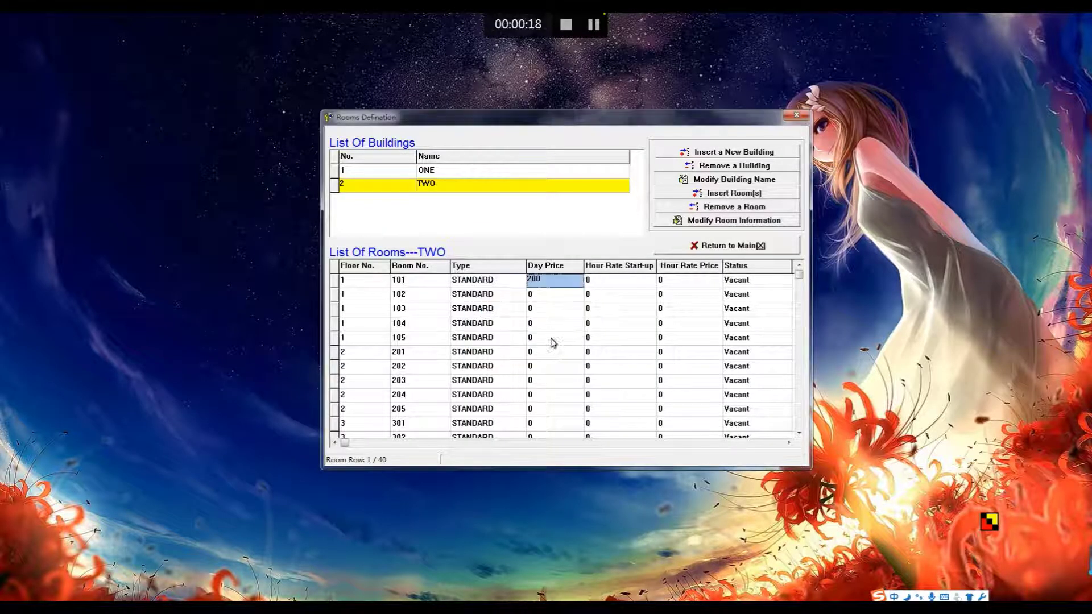
- Set room 101's hour rate price to 50 and its type to VIP ROOM
double_click(675, 287)
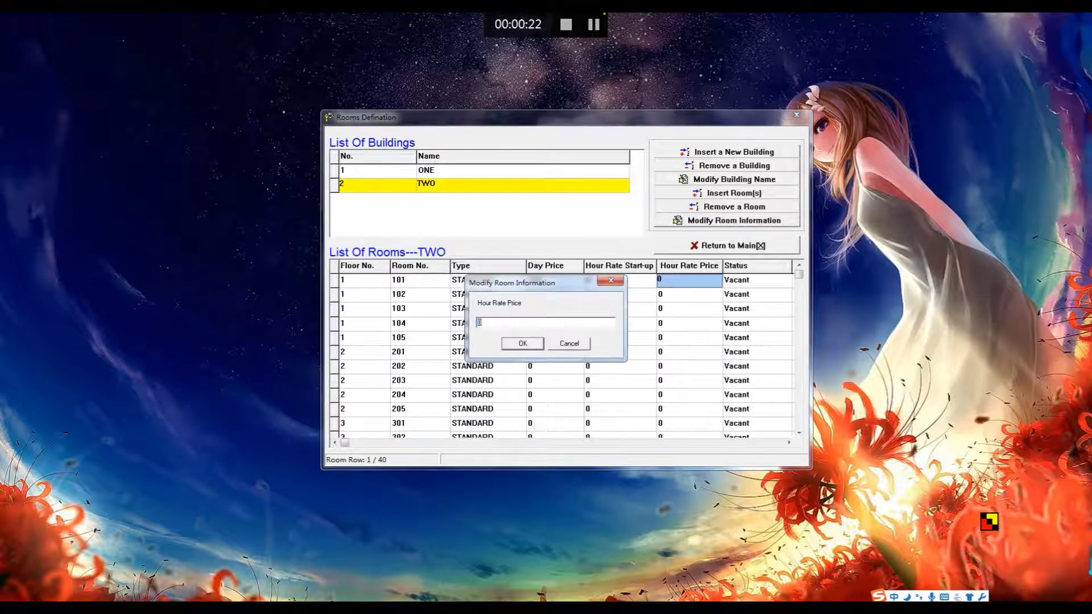
click(539, 348)
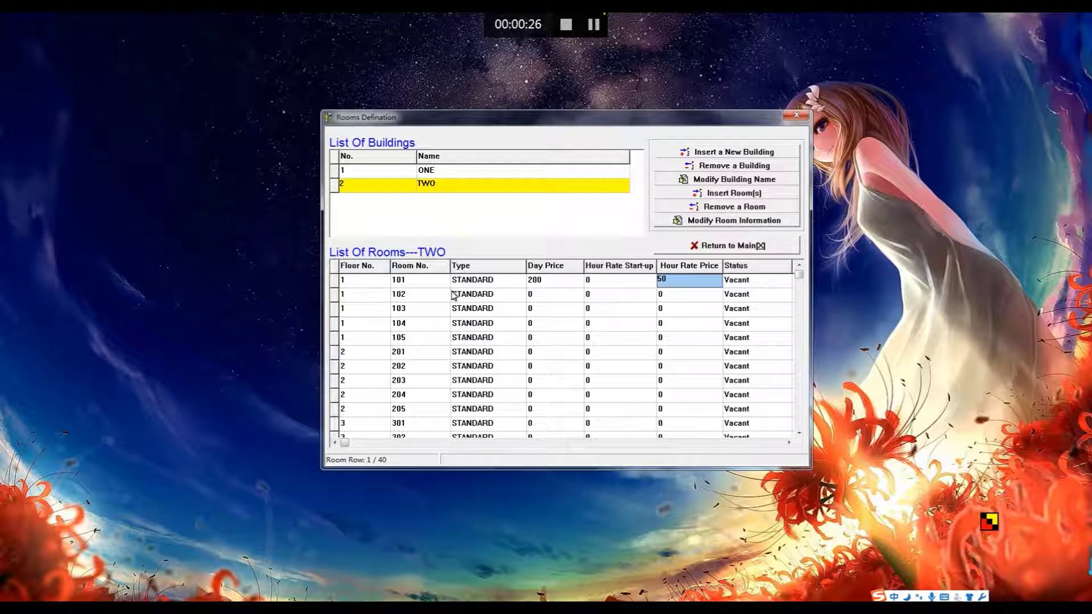
double_click(484, 286)
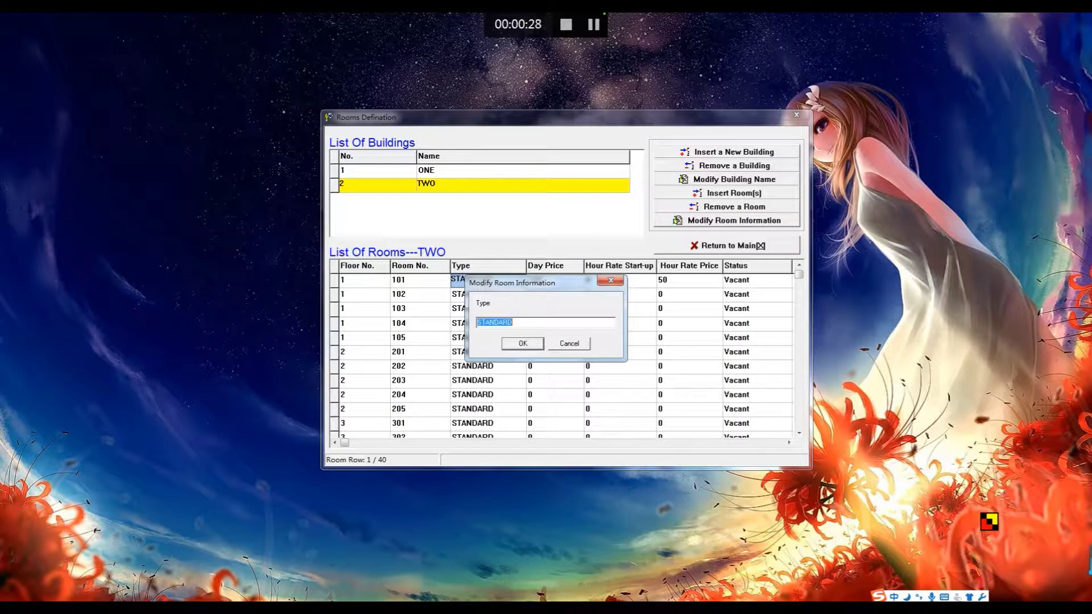
text(VIP ROOM)
click(523, 344)
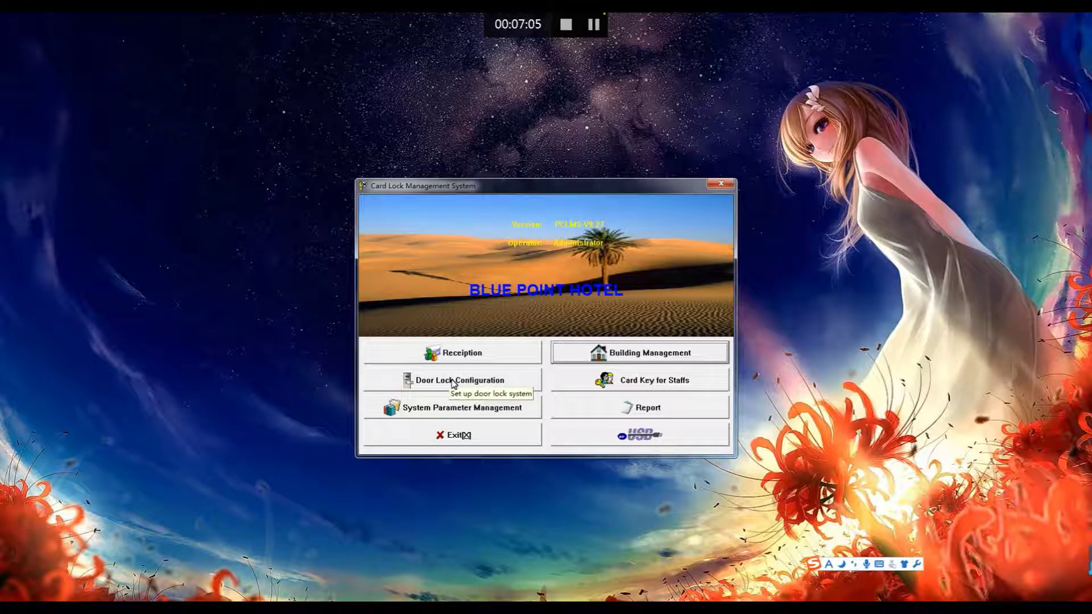
- In Door Lock Configuration, issue a System Card with card holder MANAGER
click(453, 384)
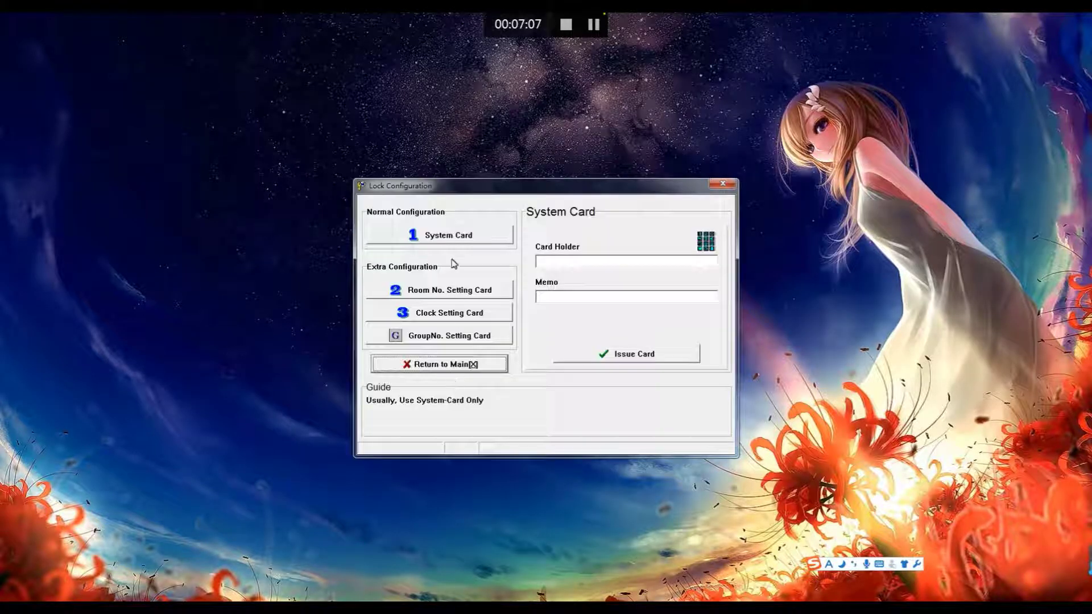
click(452, 242)
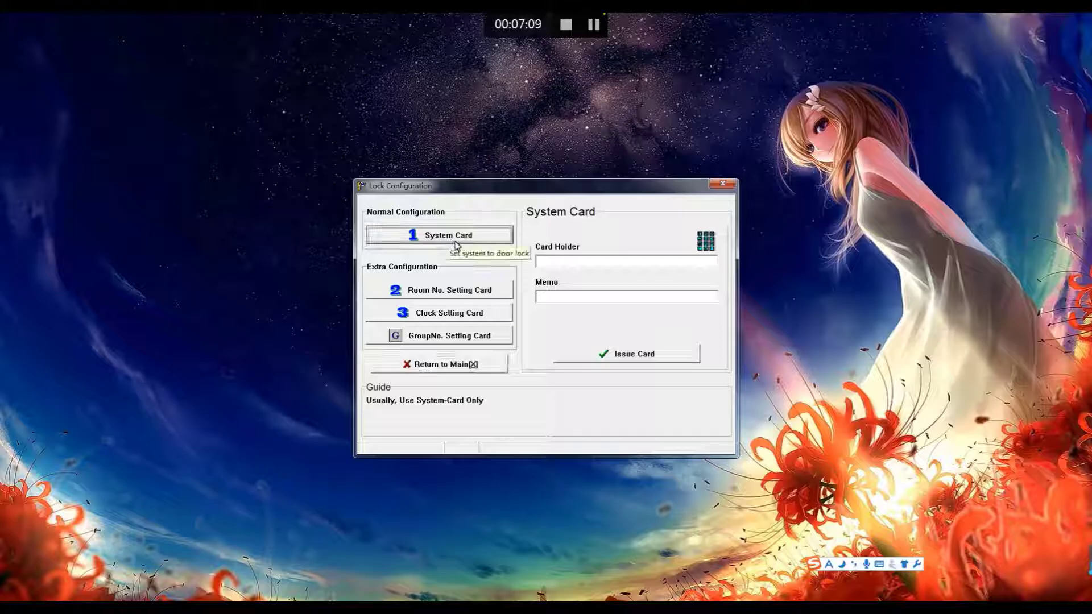
click(560, 262)
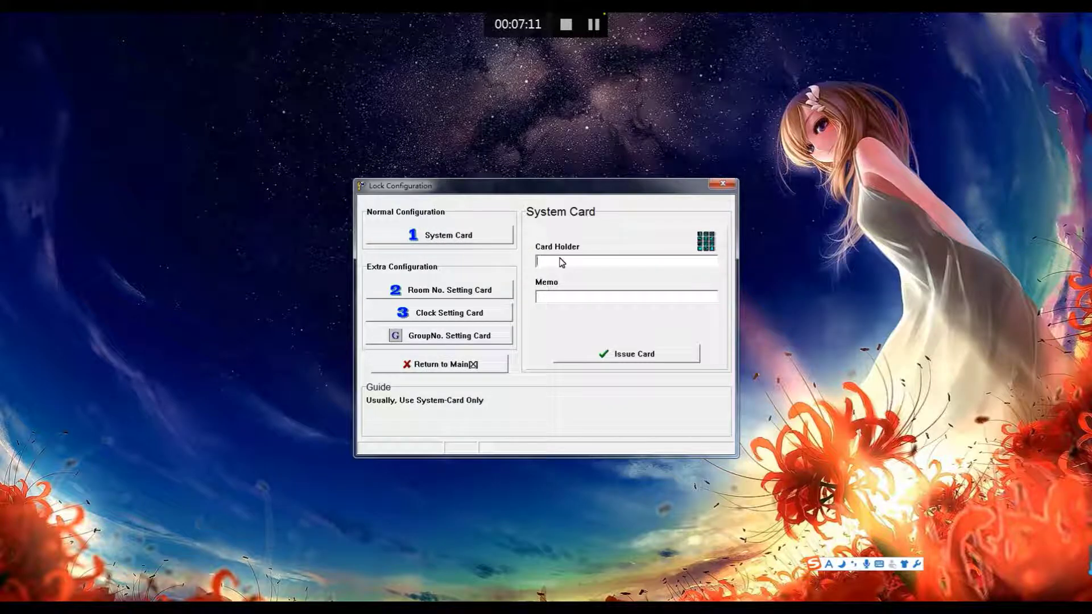
text(MANAGER)
click(633, 362)
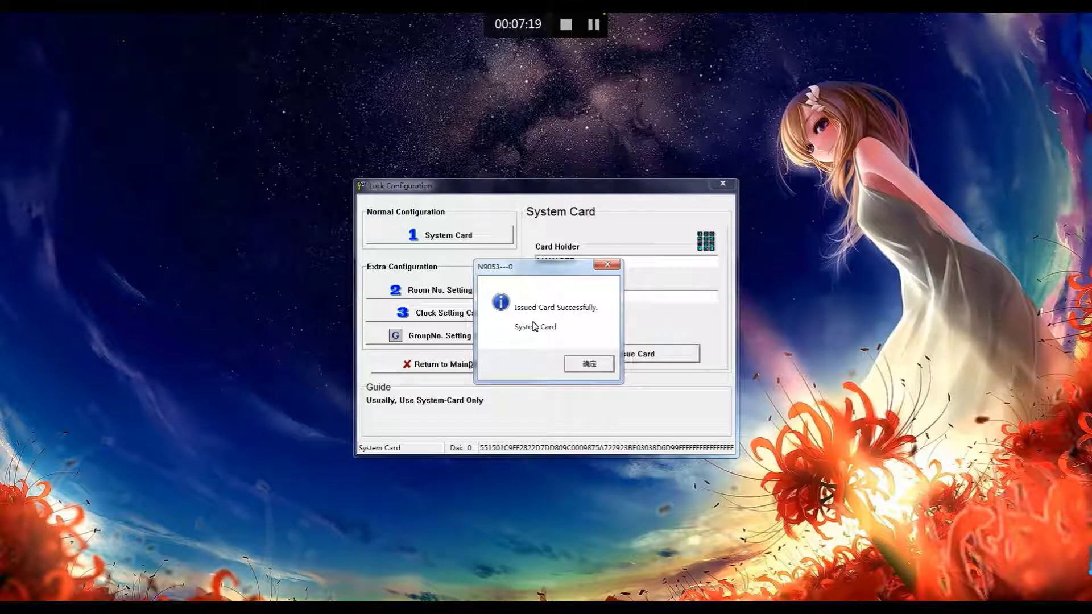
click(579, 368)
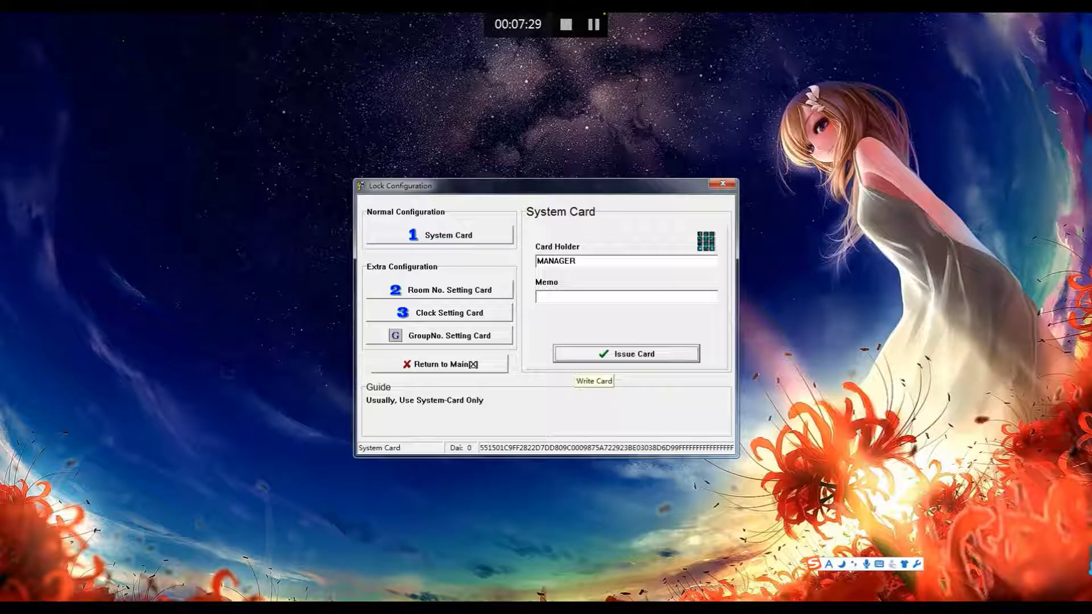
- Issue a Room No. Setting Card for room 1-101, then show the Clock Setting Card form
click(437, 295)
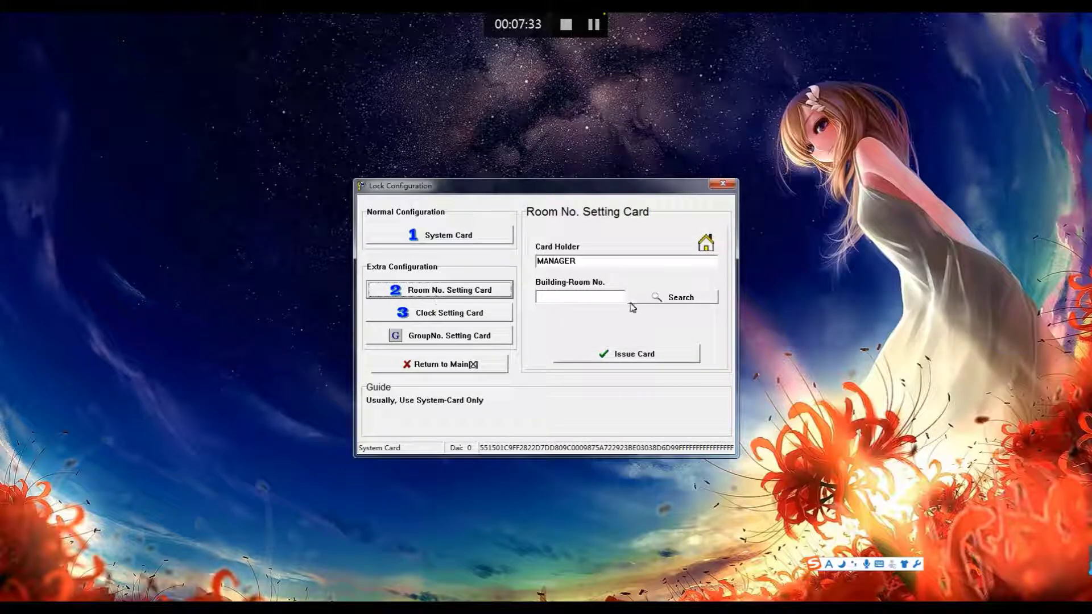
click(678, 306)
double_click(464, 316)
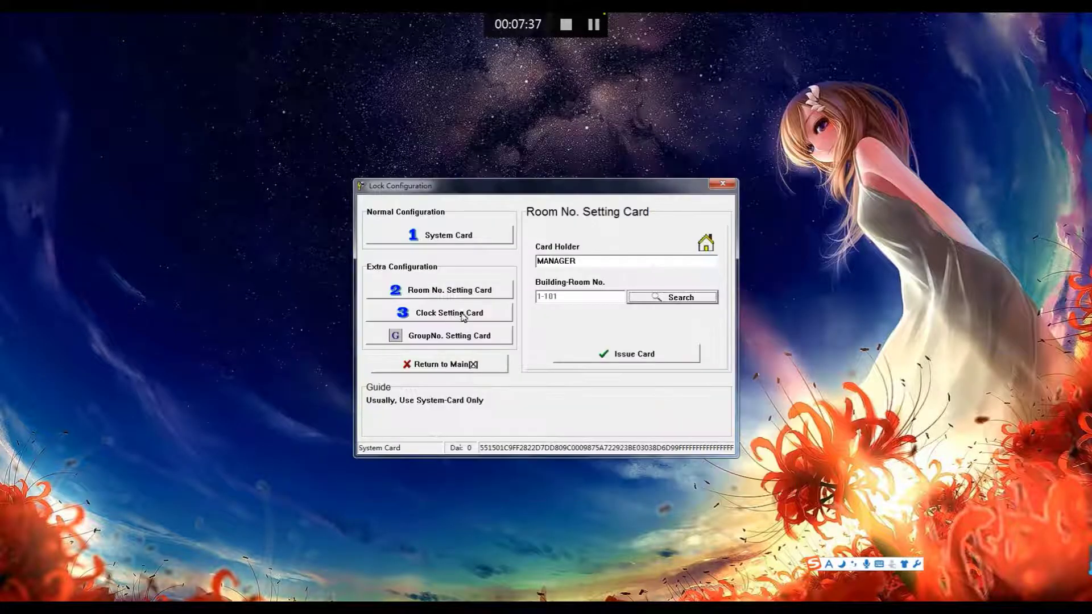
click(613, 349)
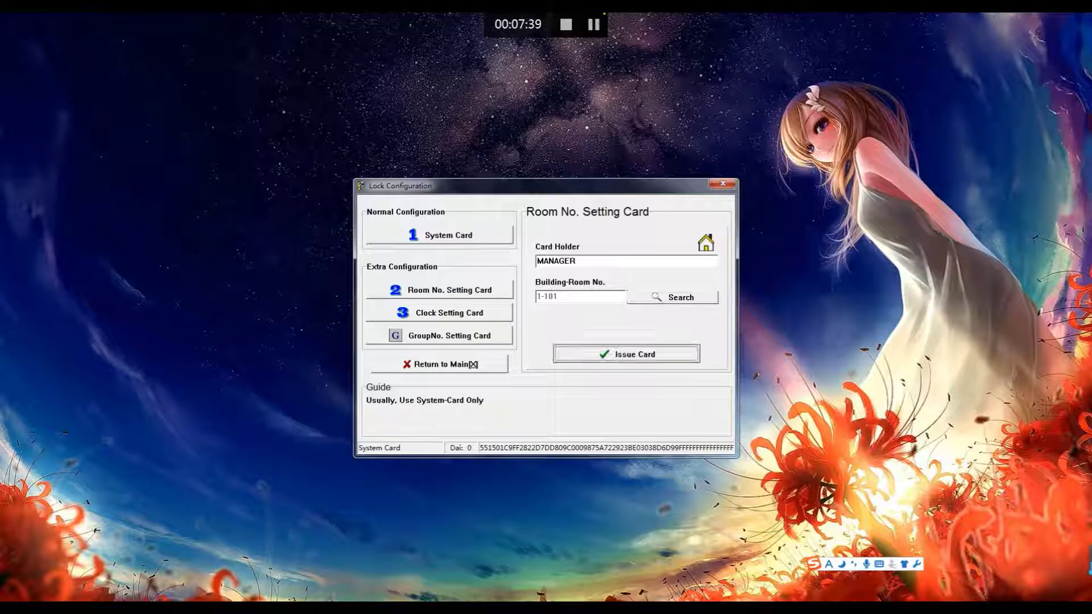
click(621, 360)
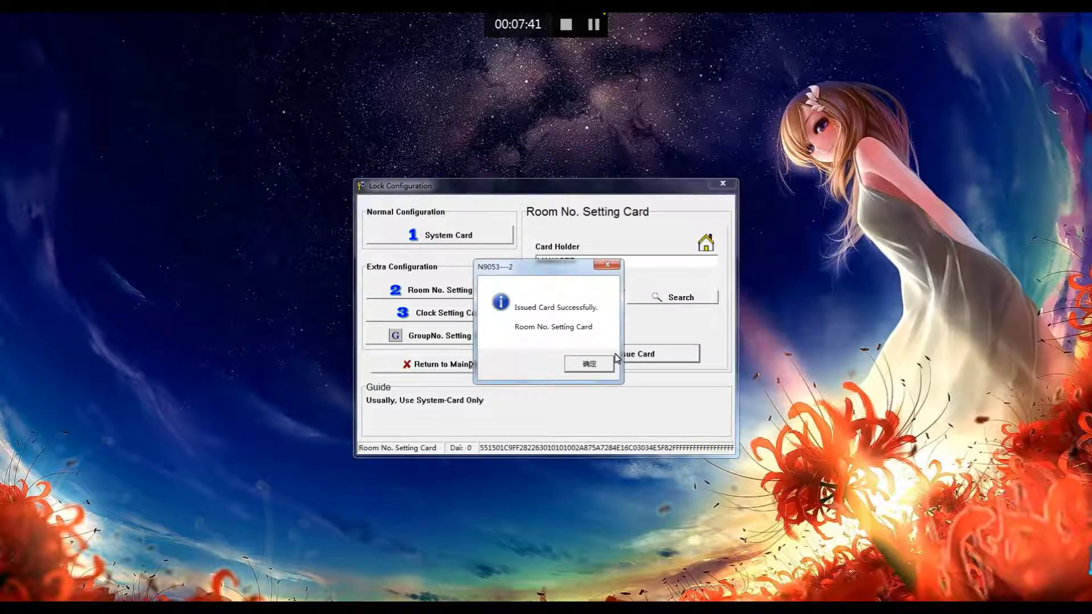
click(586, 367)
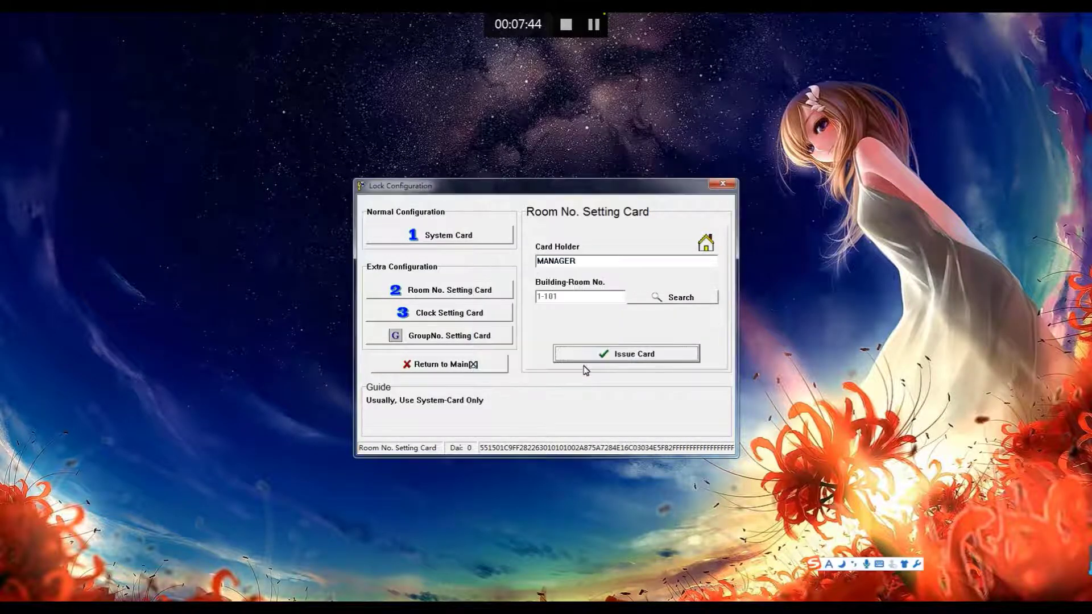
click(471, 323)
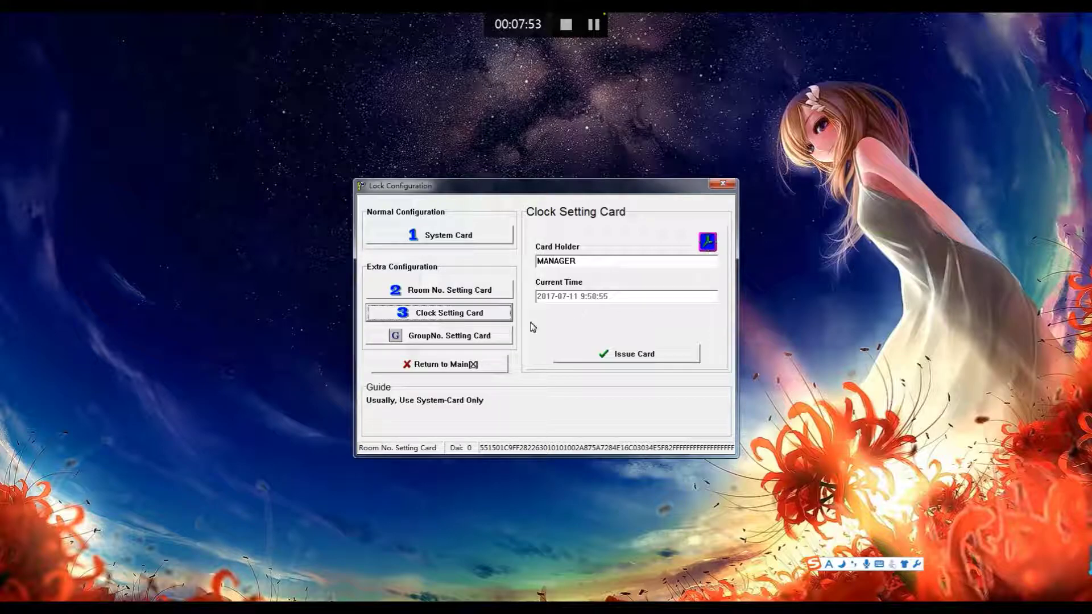
- Issue a GroupNo. Setting Card with Set One Group, group number 1, and return to main
click(453, 340)
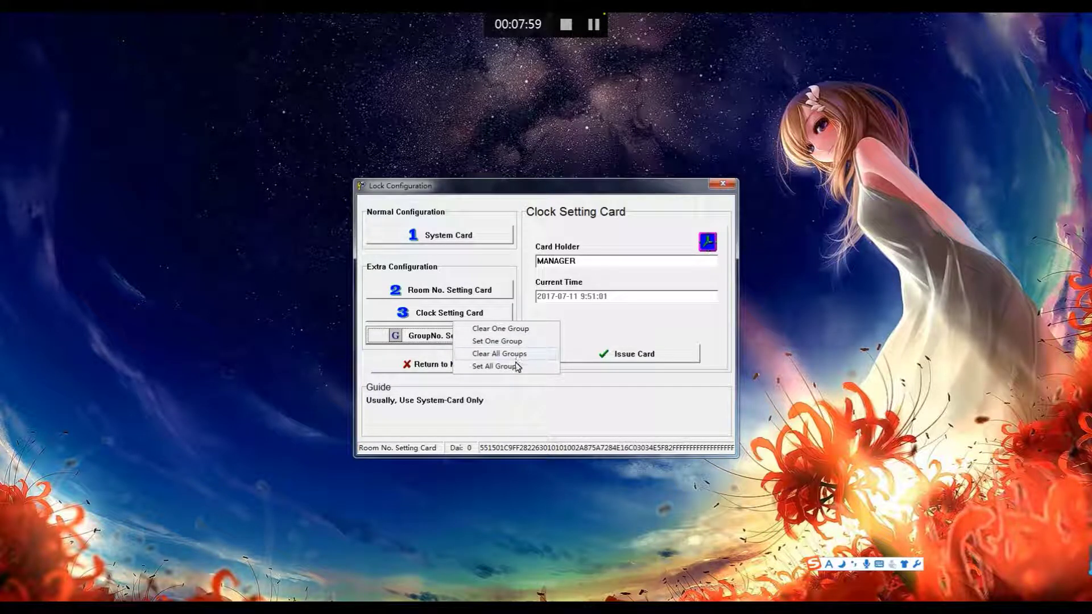
click(536, 342)
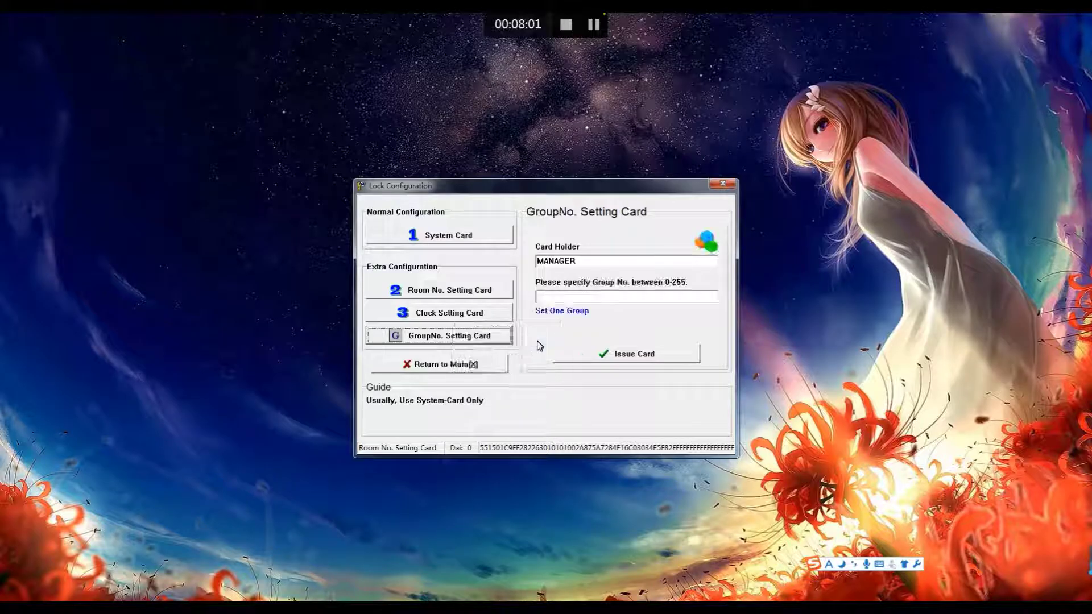
click(537, 296)
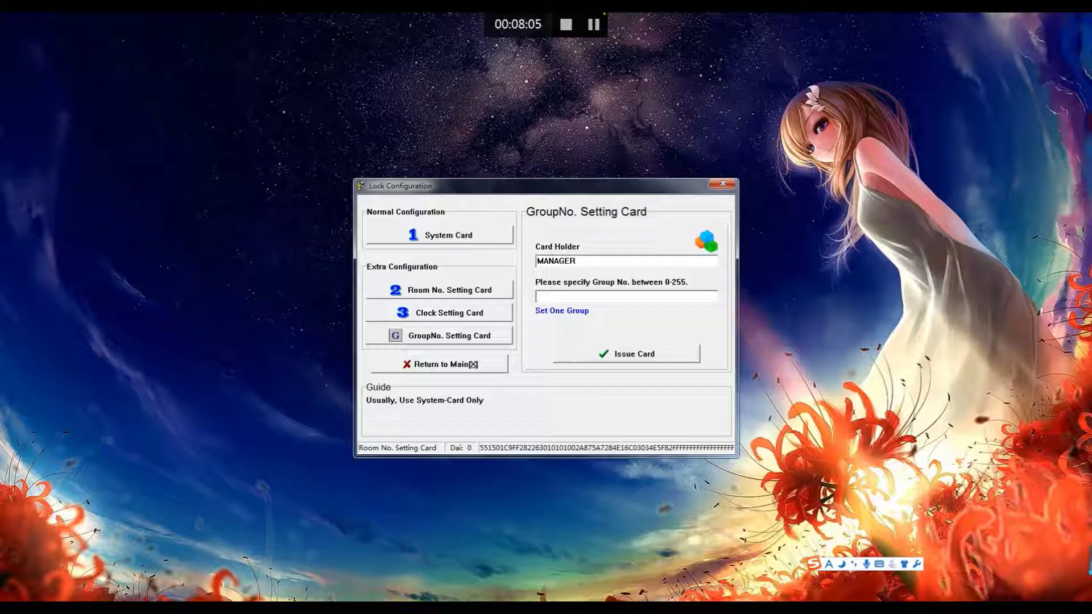
text(1)
click(652, 361)
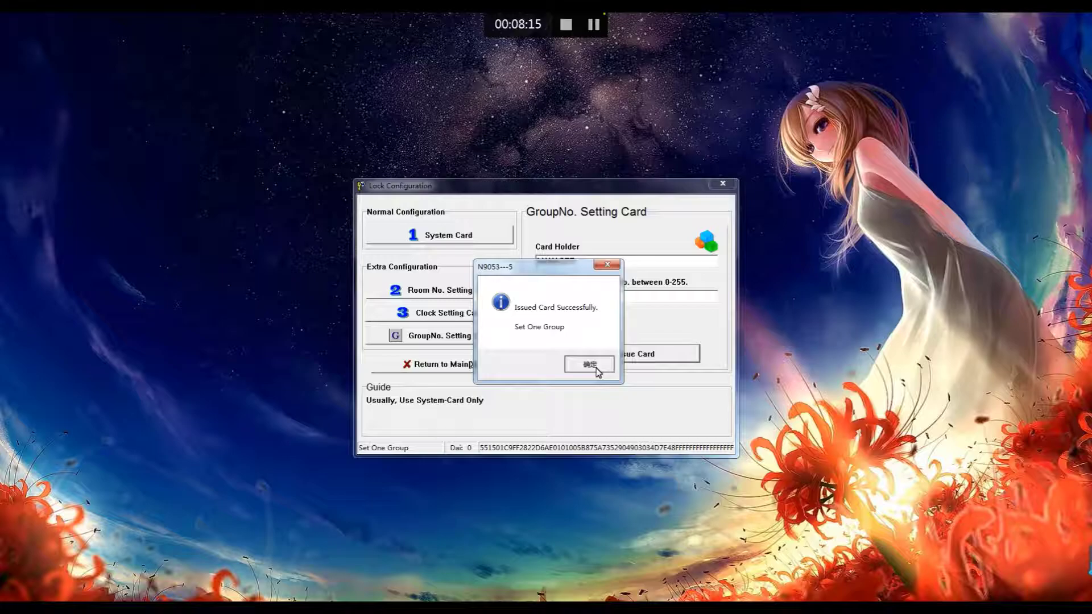
click(590, 365)
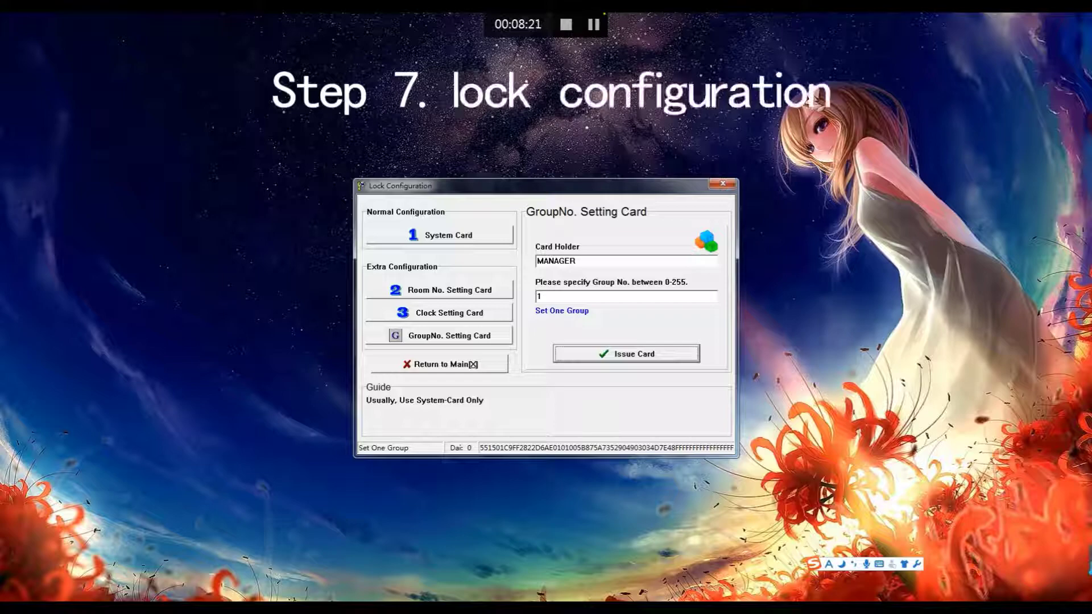
click(446, 366)
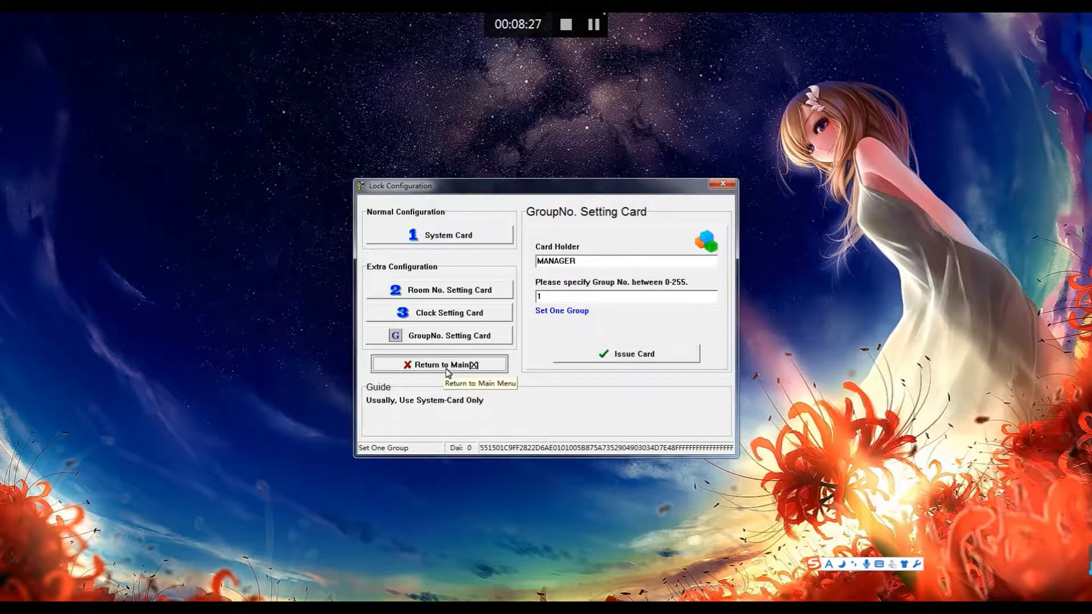
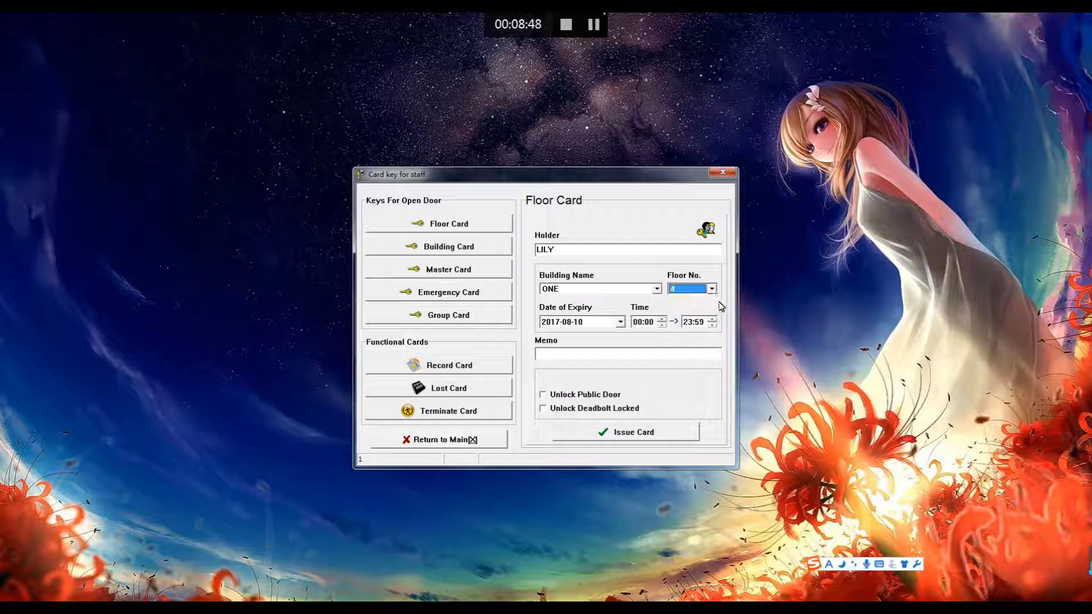
- Set the floor card to expire 2017-08-17 and let it open deadbolt-locked doors
click(663, 324)
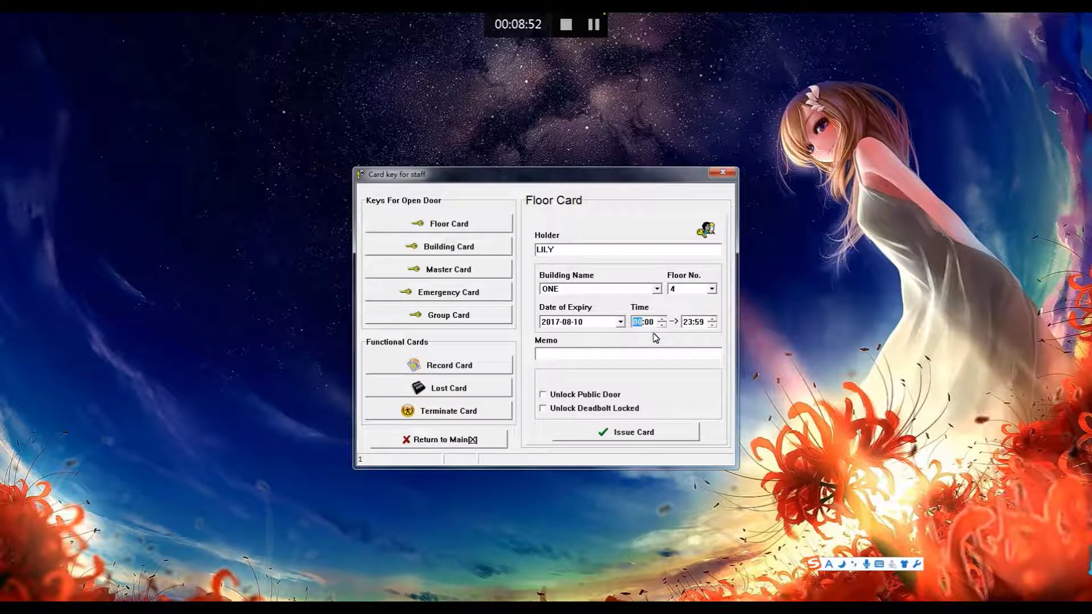
click(623, 324)
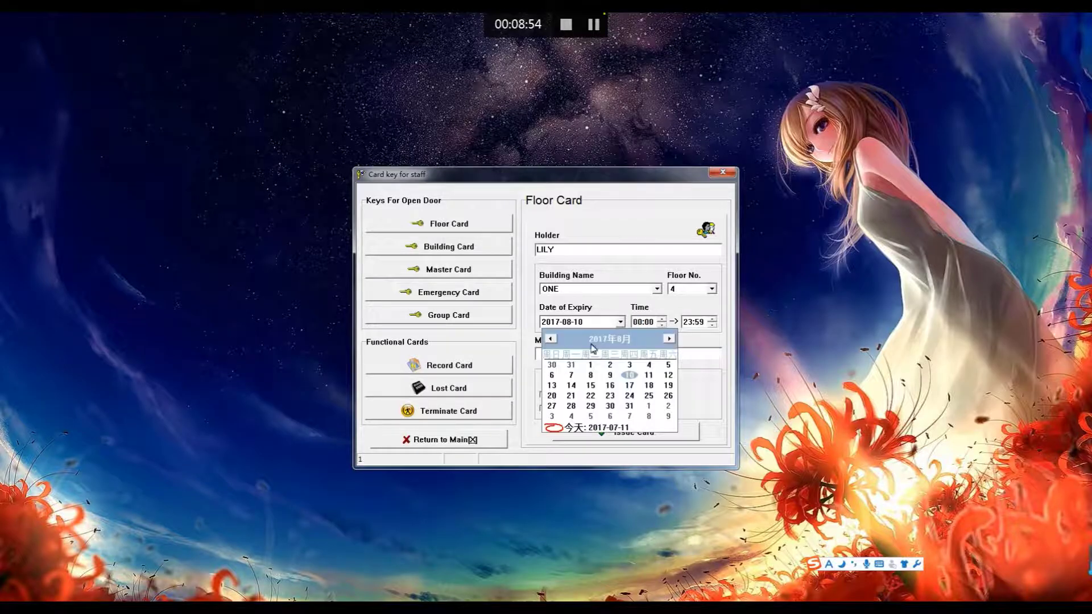
click(633, 390)
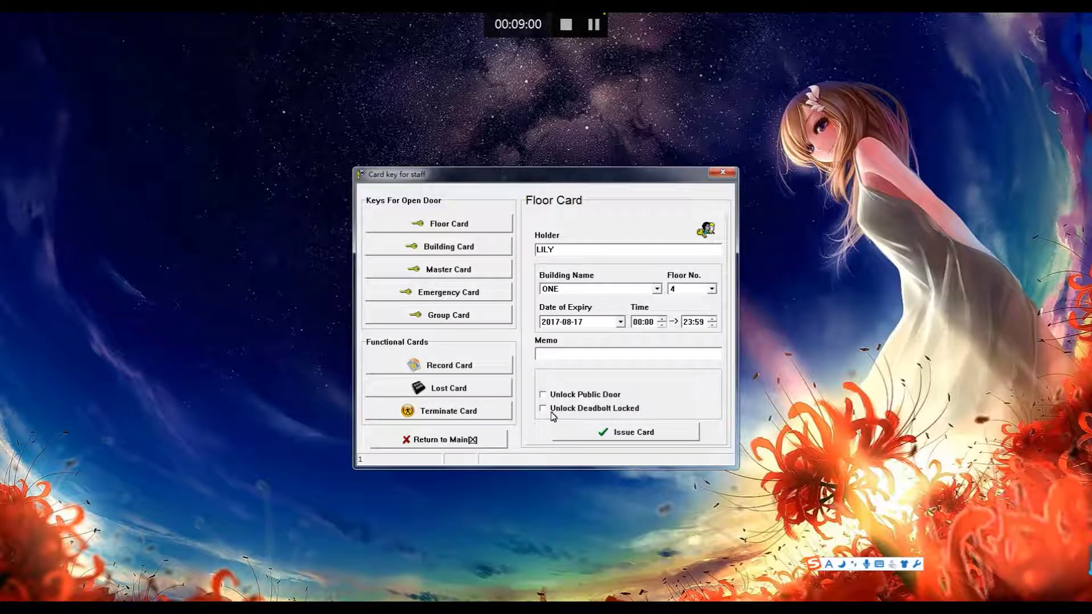
click(543, 395)
click(544, 397)
click(546, 411)
- Issue the floor card for building ONE, floor 4, then start a building card
click(637, 437)
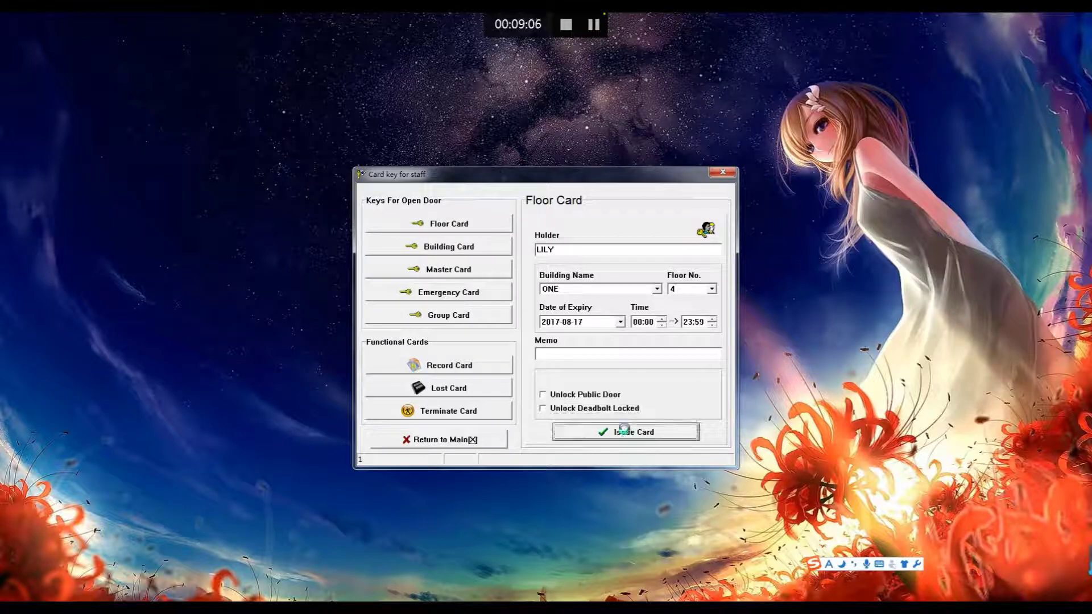
click(594, 365)
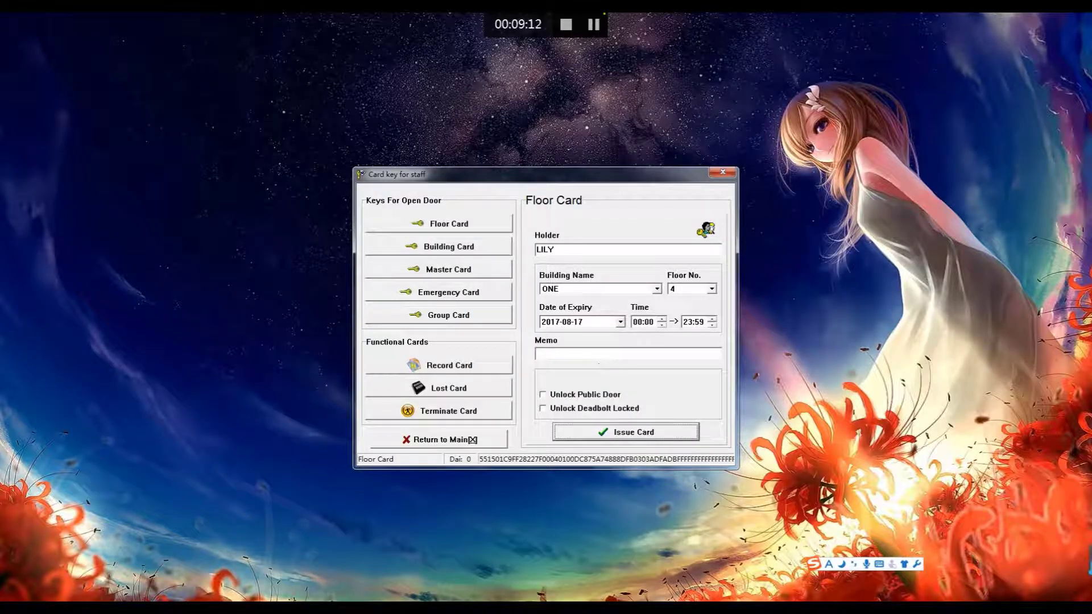
click(458, 258)
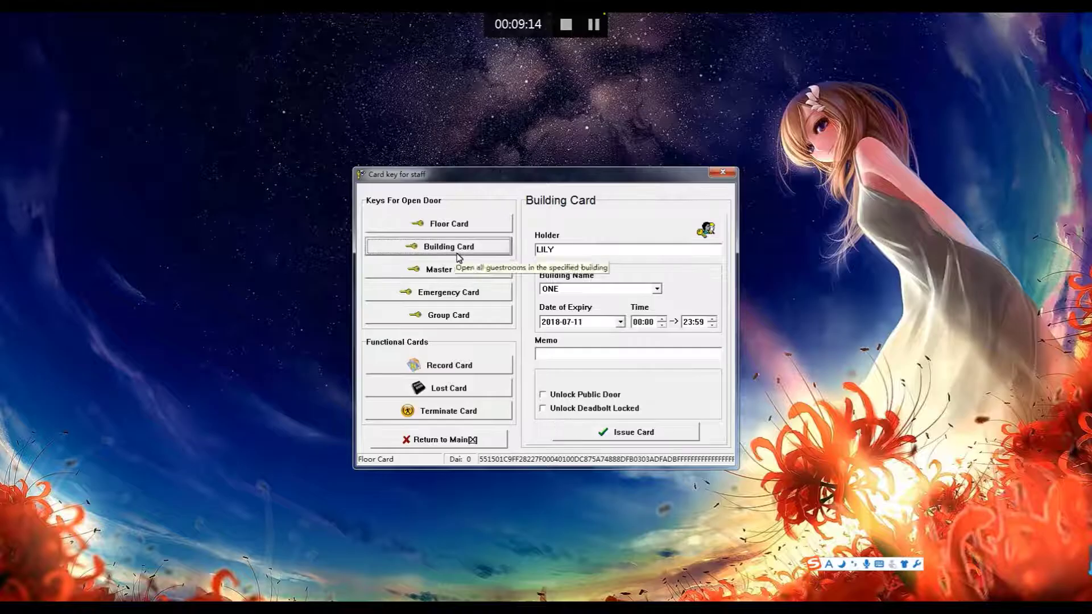
- Set the building card's building to TWO, keeping its expiry date
click(657, 289)
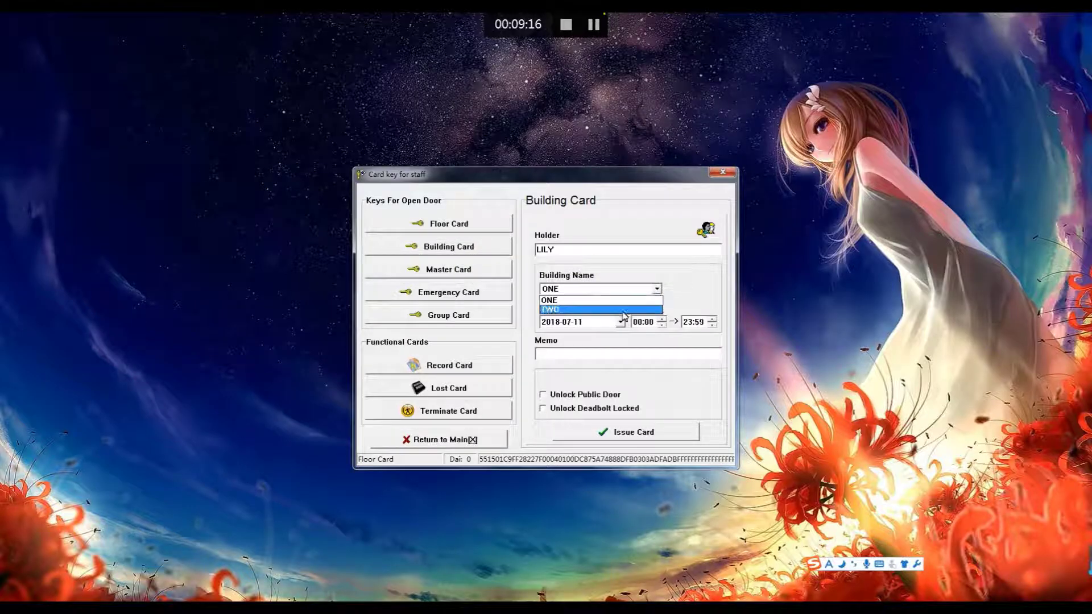
click(624, 310)
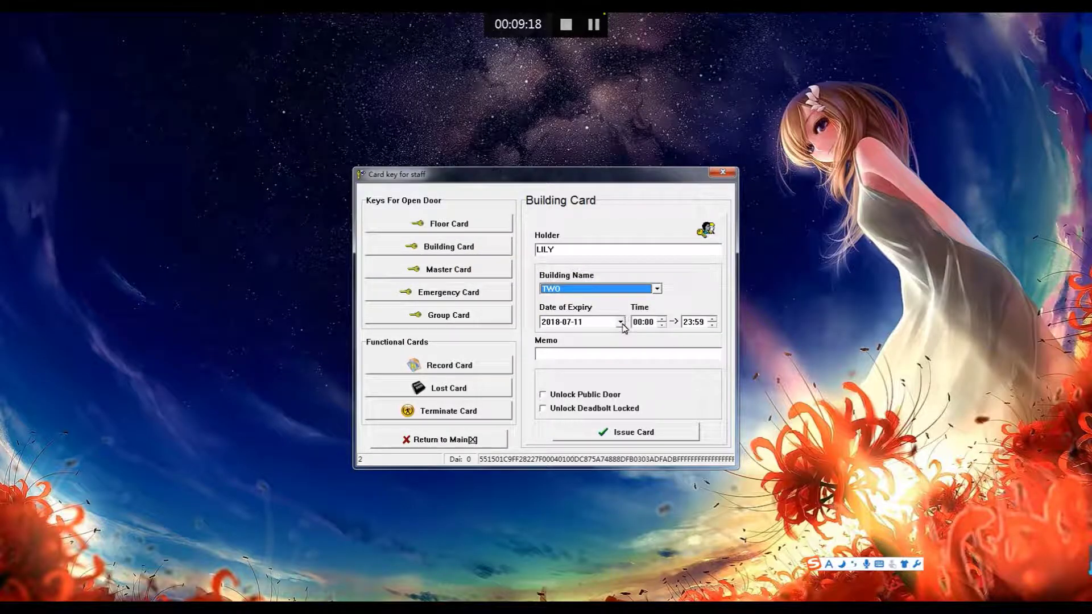
click(620, 321)
click(622, 324)
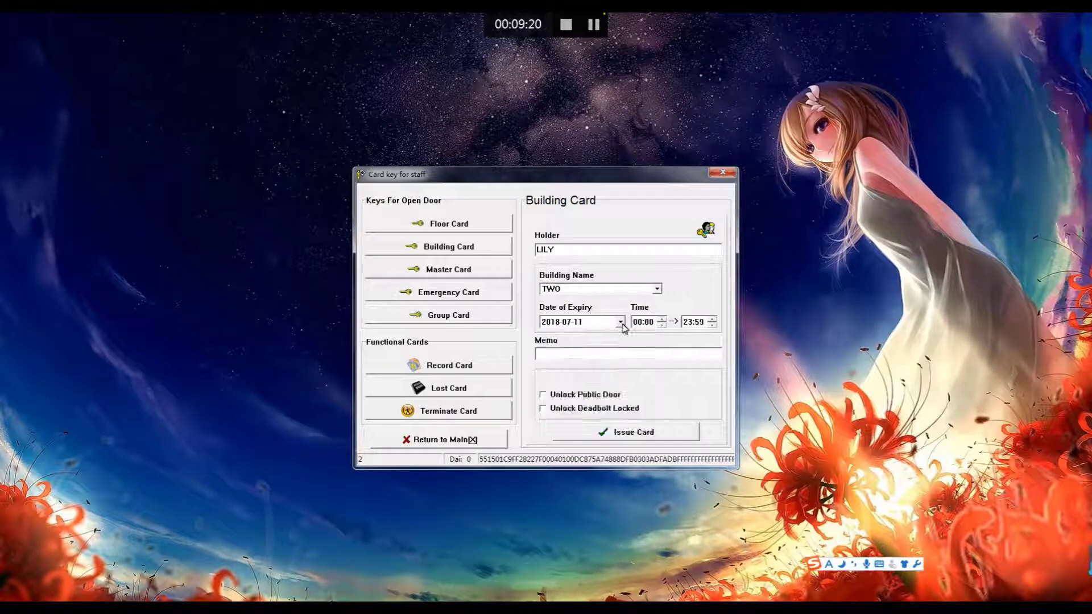
- Set the card to expire 2018-07-19 ending 22:59, unlocking public doors but not deadbolts
click(449, 276)
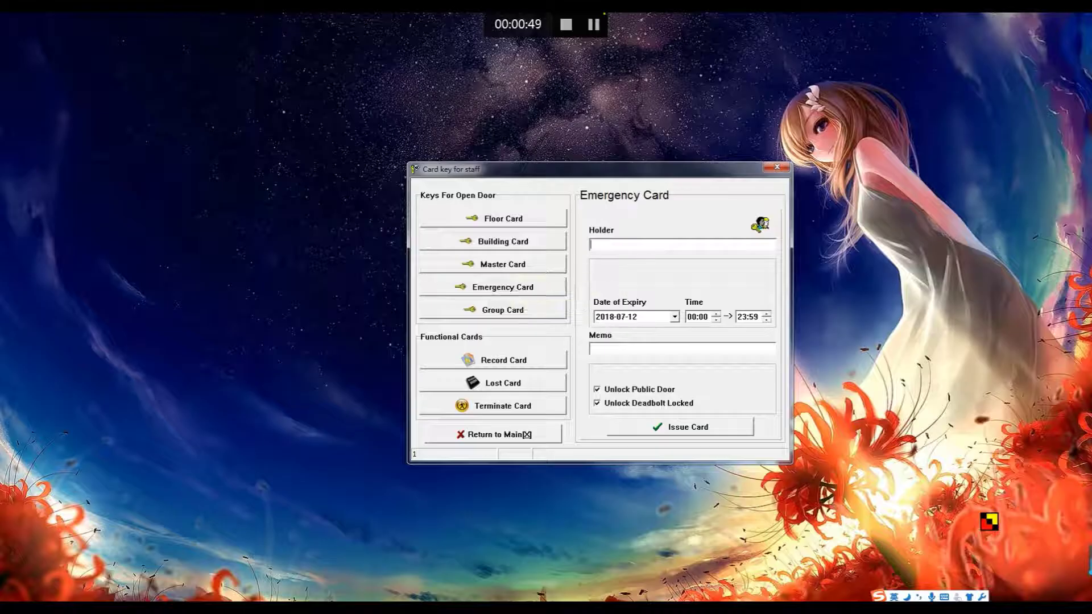
text(Mooo)
click(675, 317)
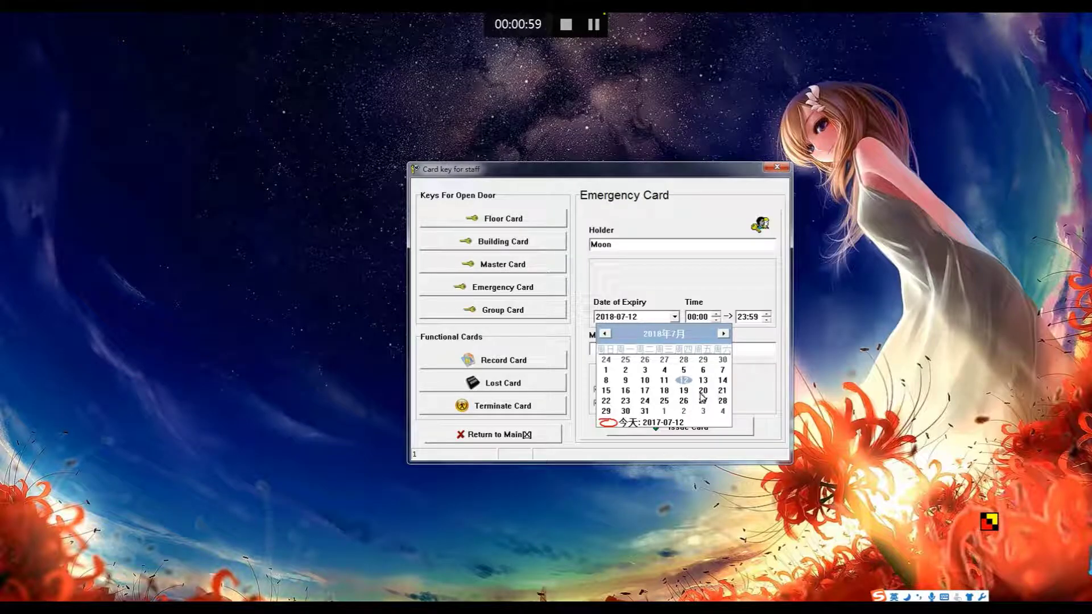
click(684, 392)
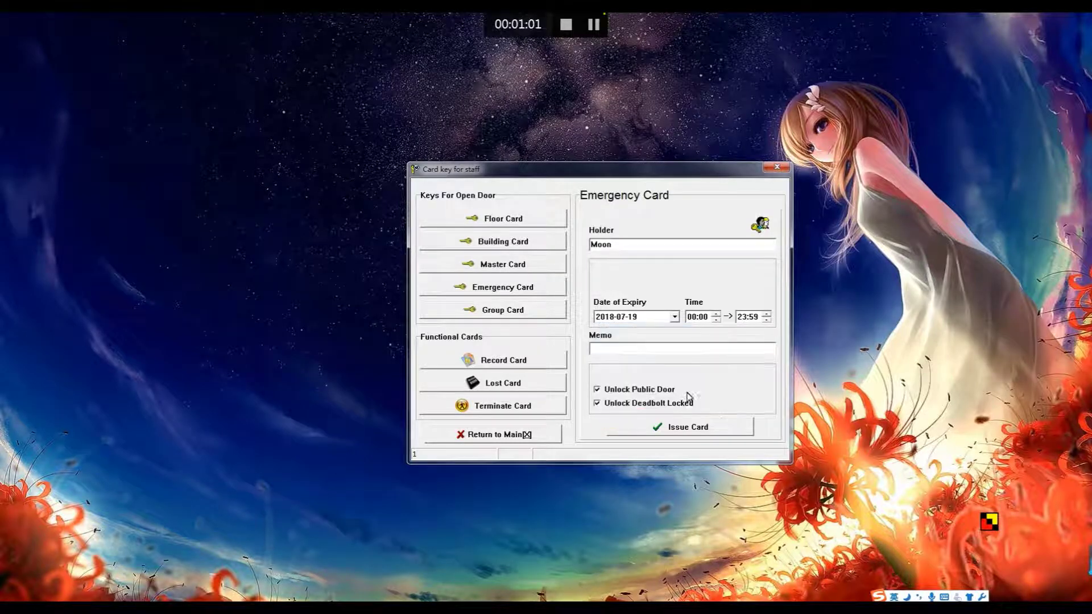
click(717, 321)
key(Tab)
click(602, 392)
click(601, 406)
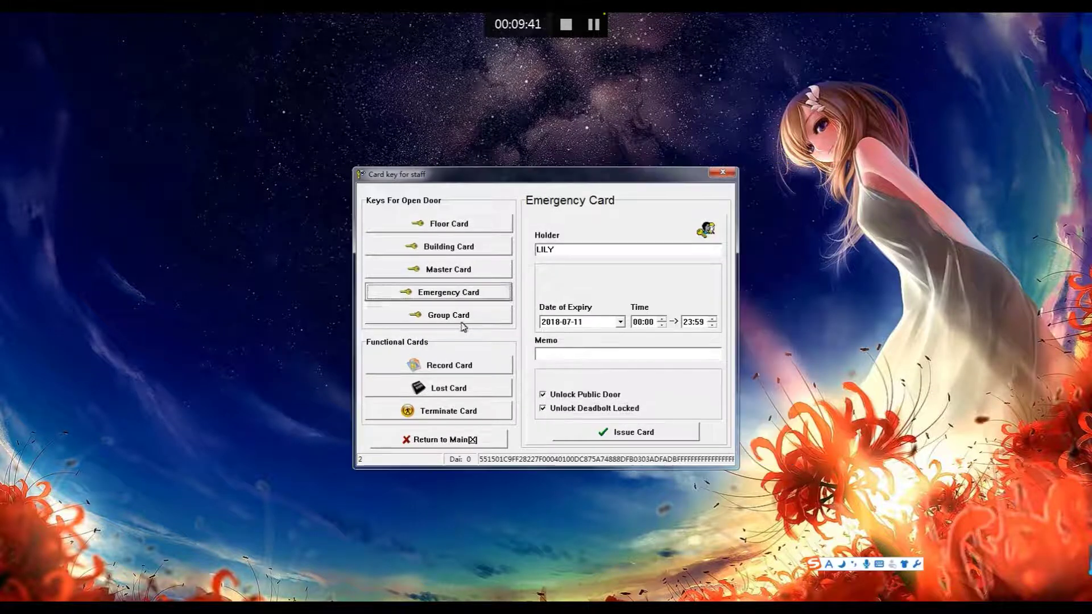
- Issue a Group Card for group number 1, then bring up the Record Card's Lost Card form
click(457, 316)
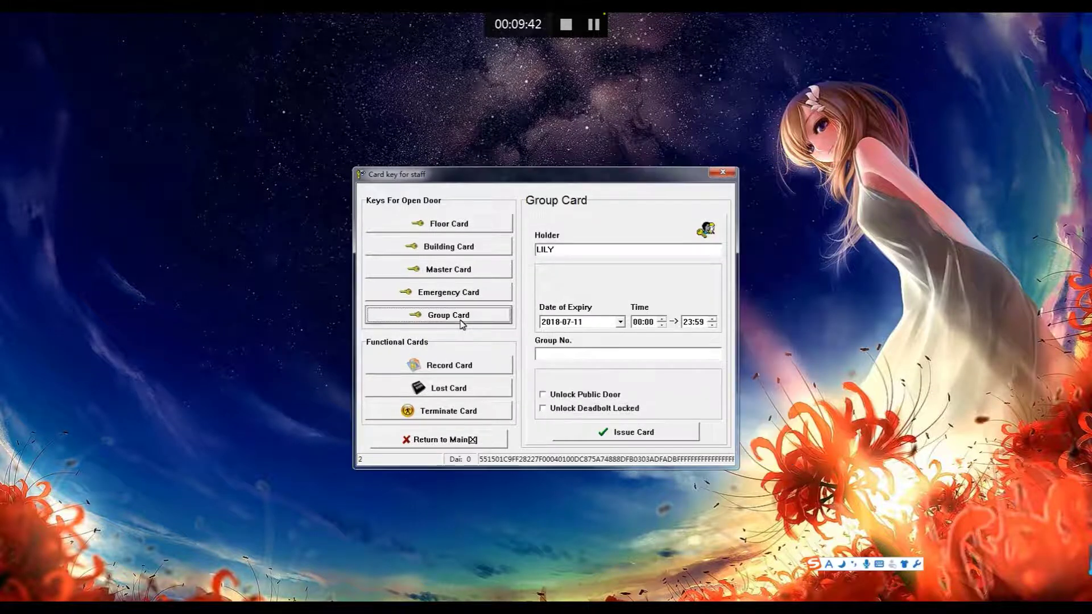
click(588, 354)
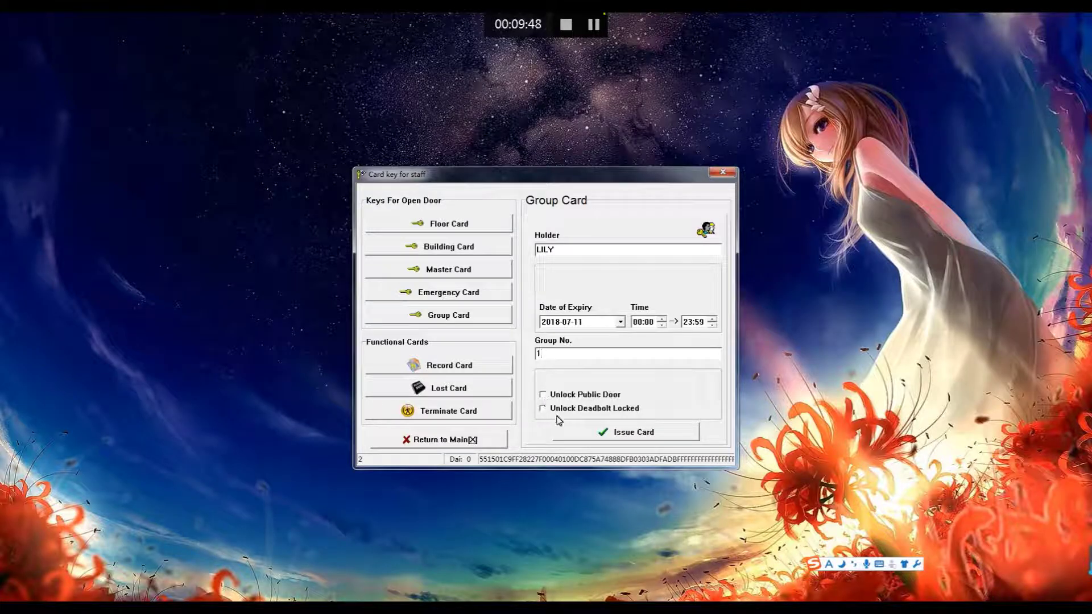
click(625, 436)
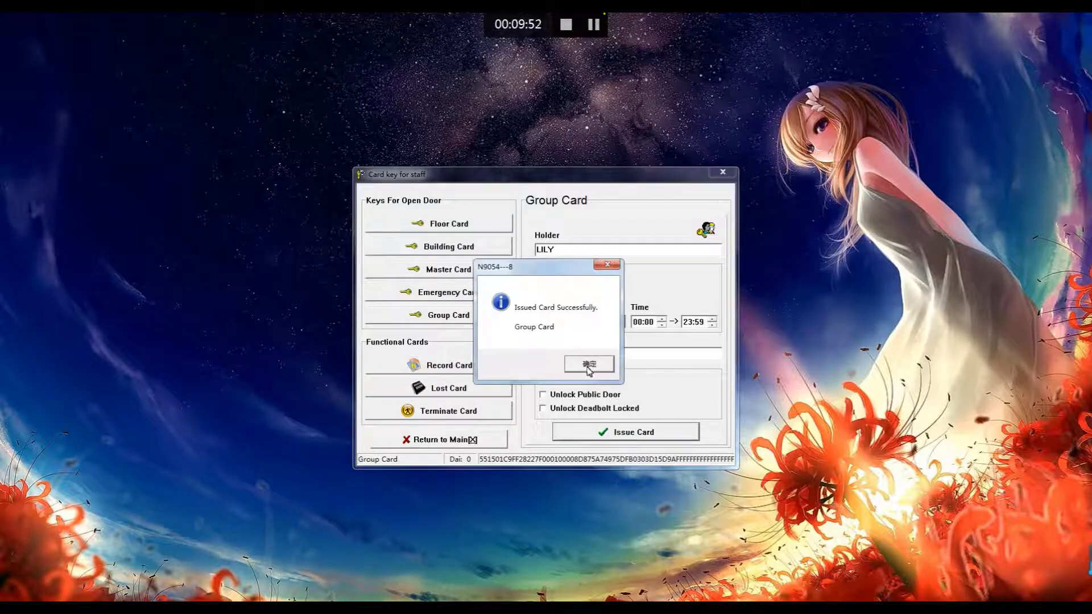
click(589, 366)
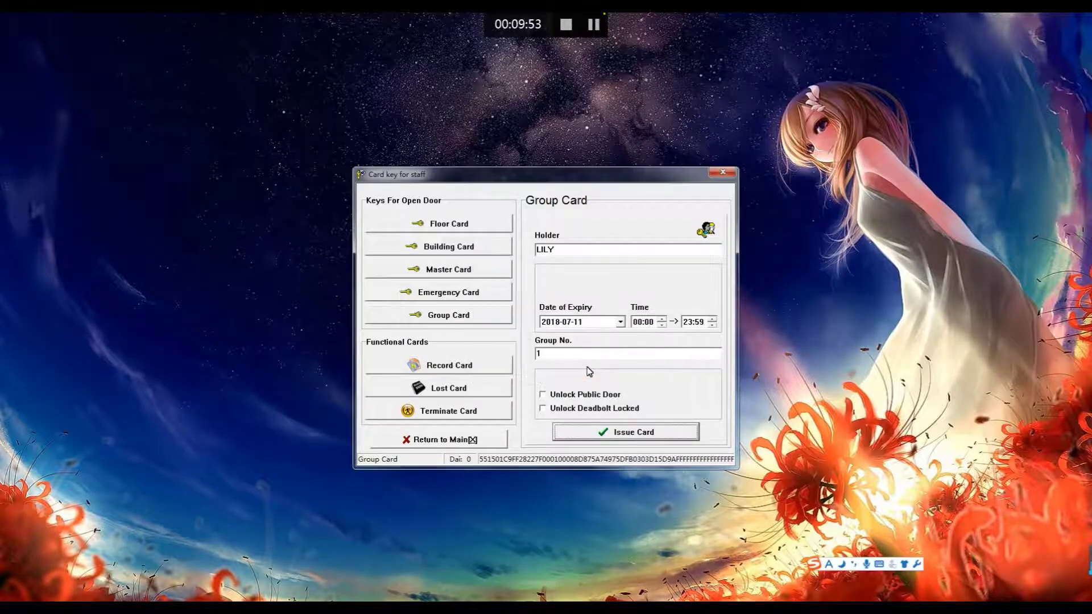
click(480, 375)
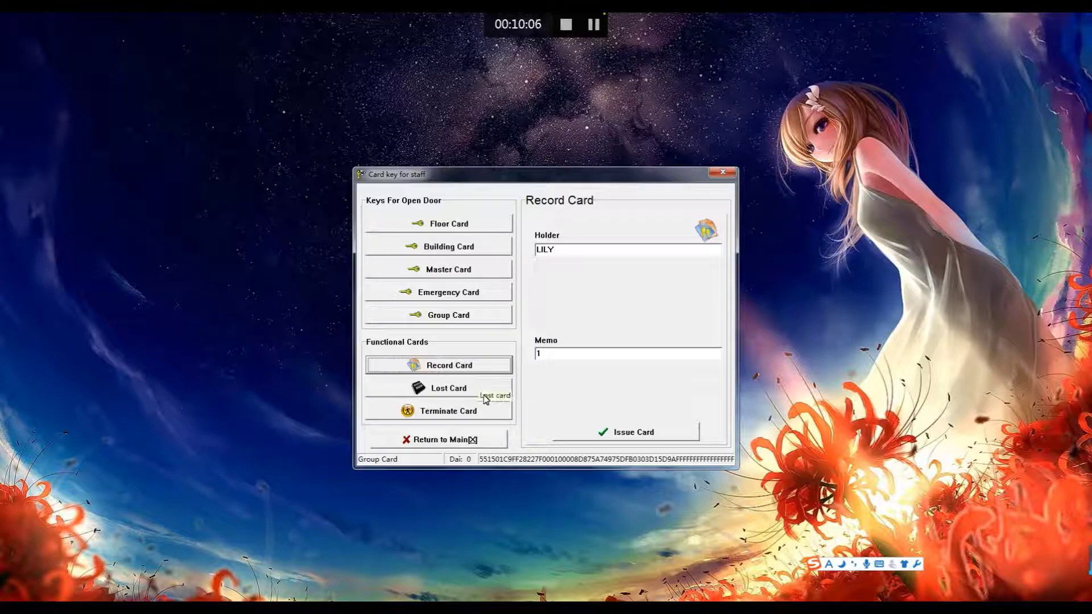
click(484, 391)
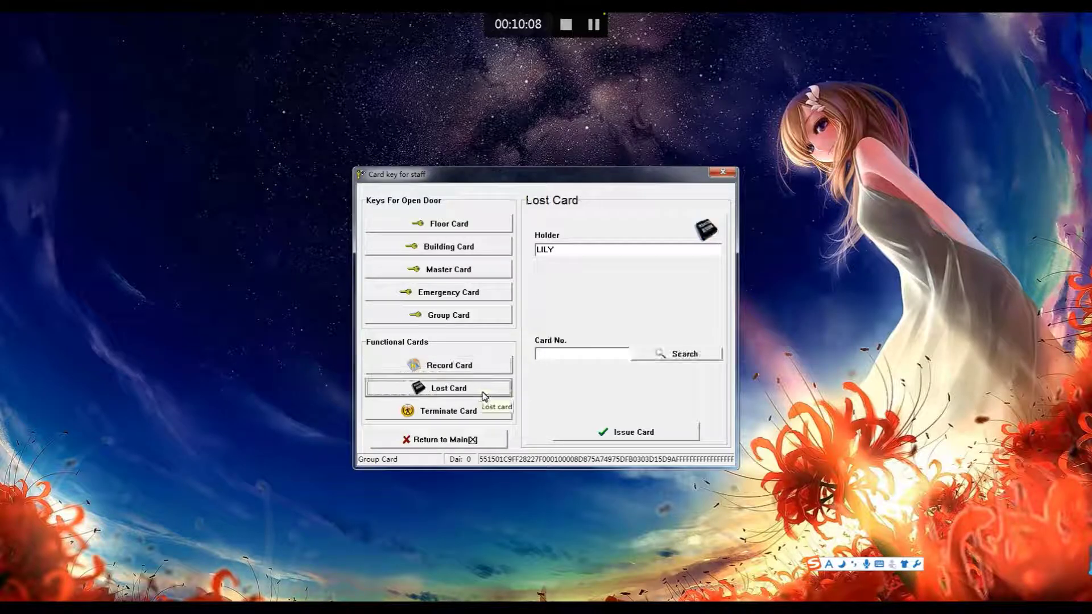
- Search existing cards and issue a lost card for the Floor Card
click(676, 360)
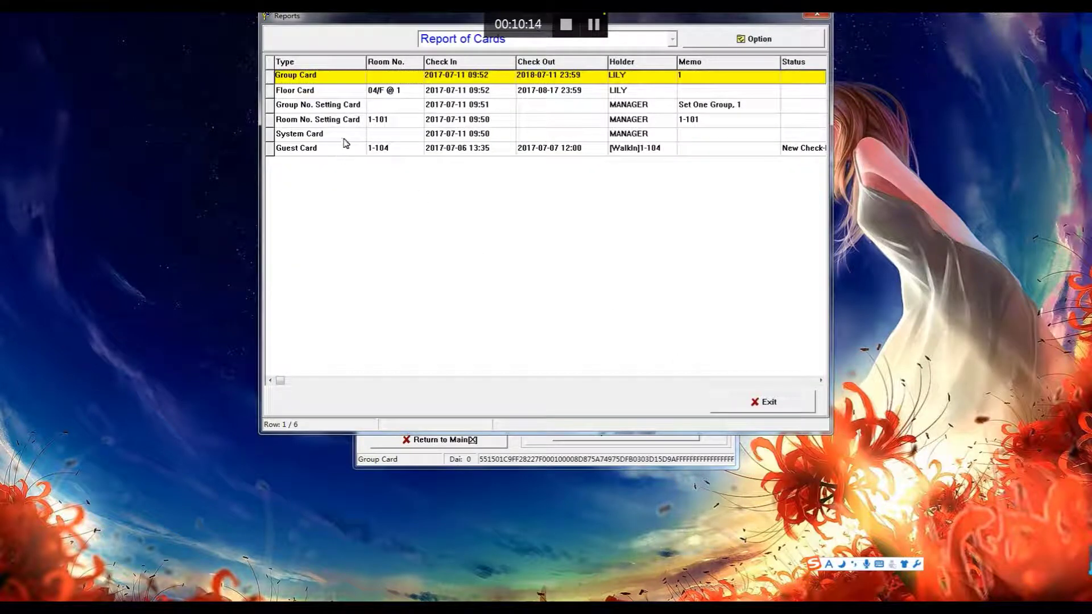
double_click(339, 95)
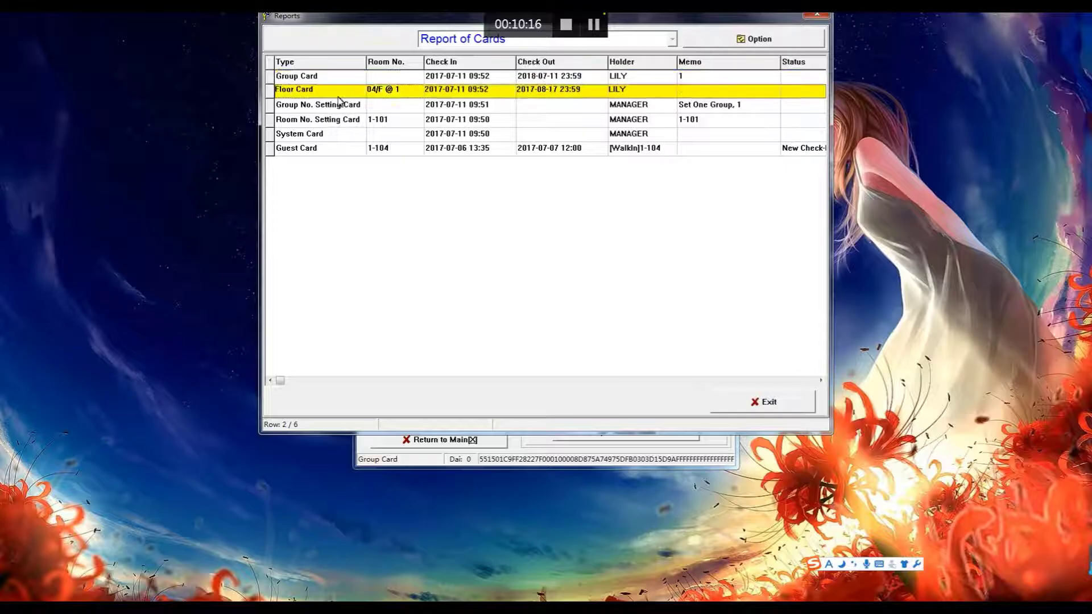
click(617, 435)
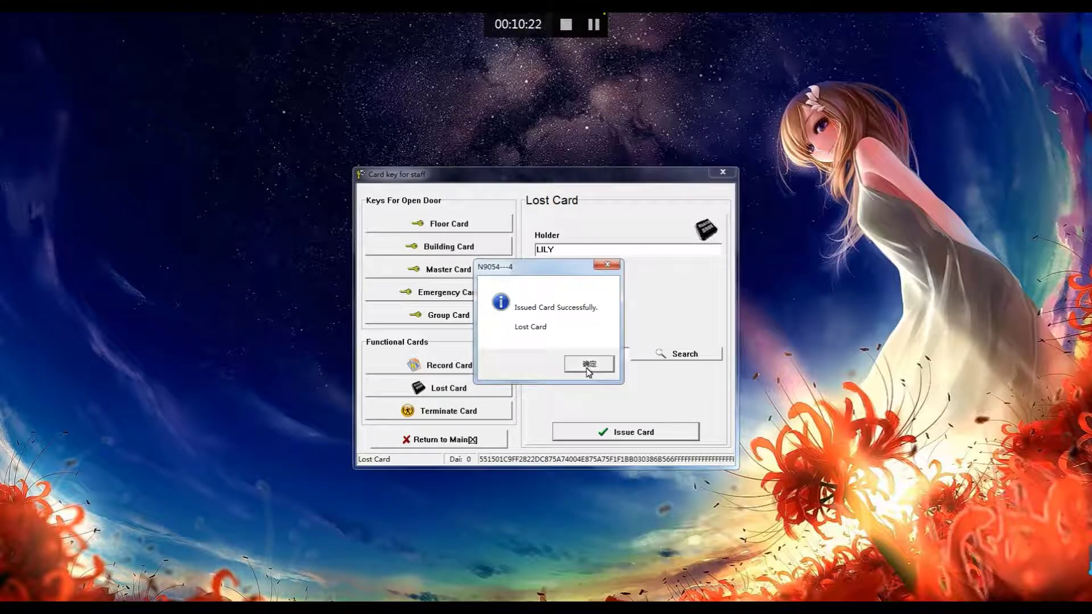
click(588, 367)
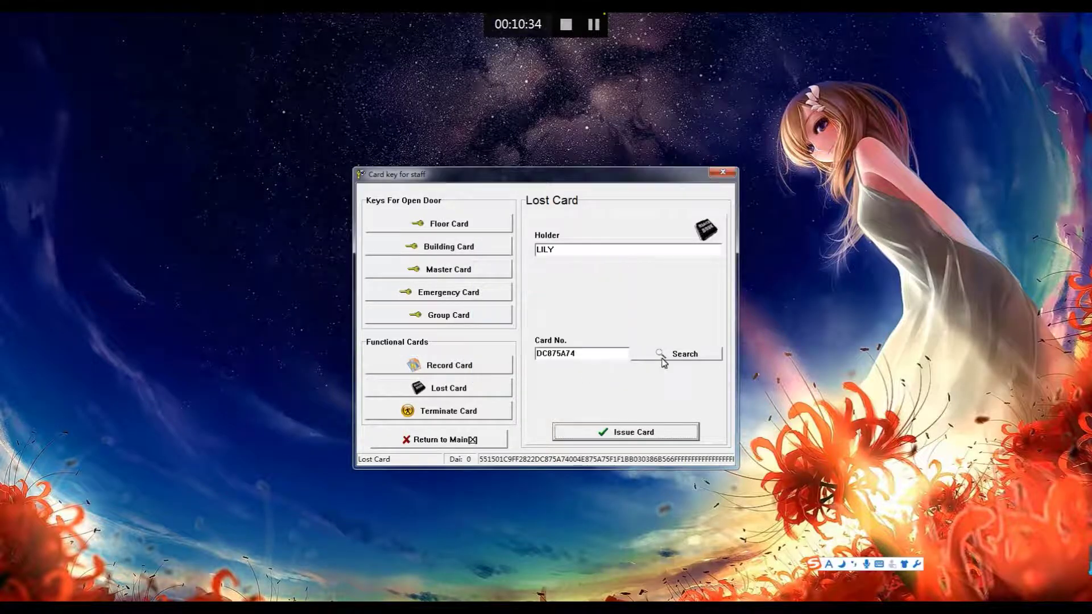
- Issue a lost card for the Guest Card, then return to the main reception screen
click(663, 361)
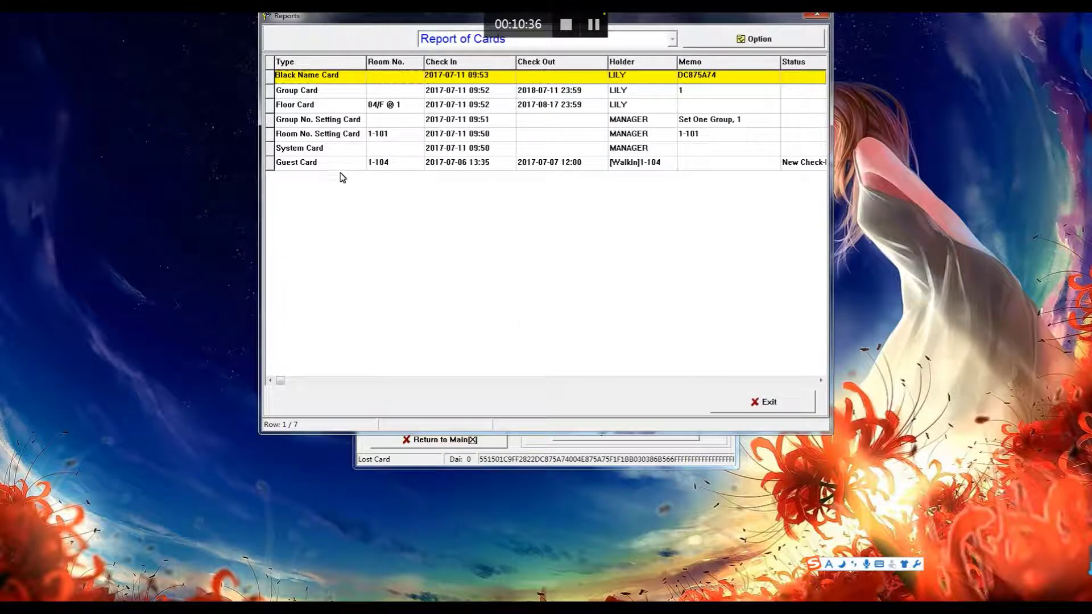
click(335, 167)
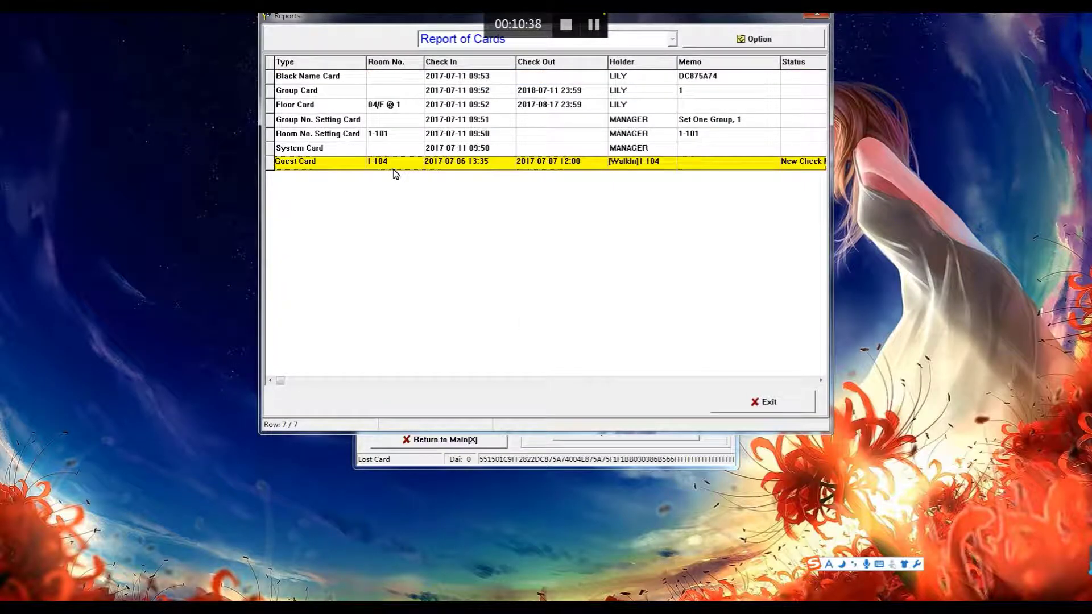
double_click(393, 169)
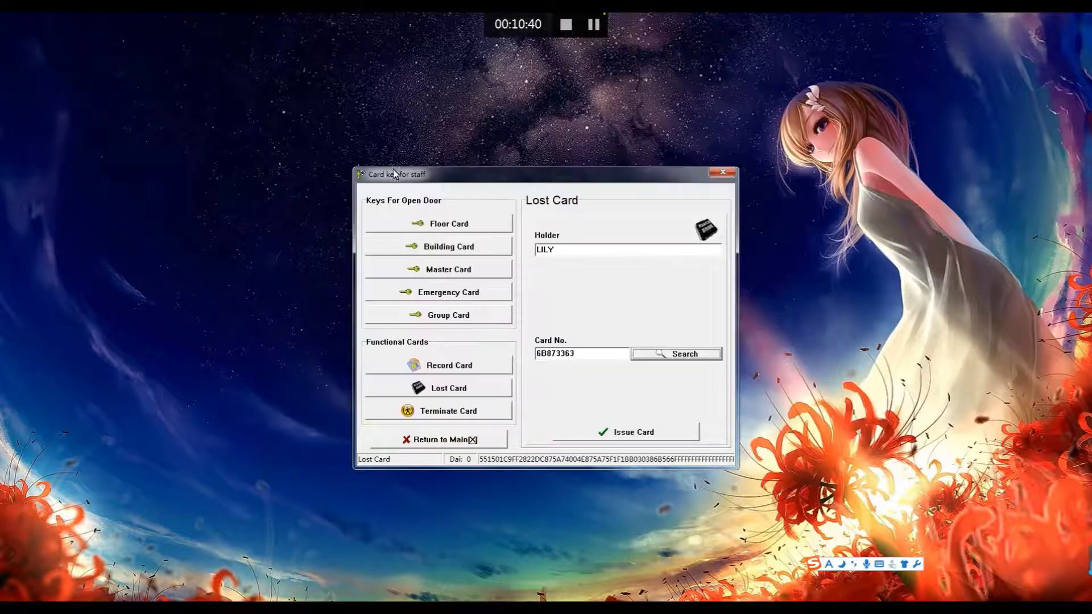
click(643, 436)
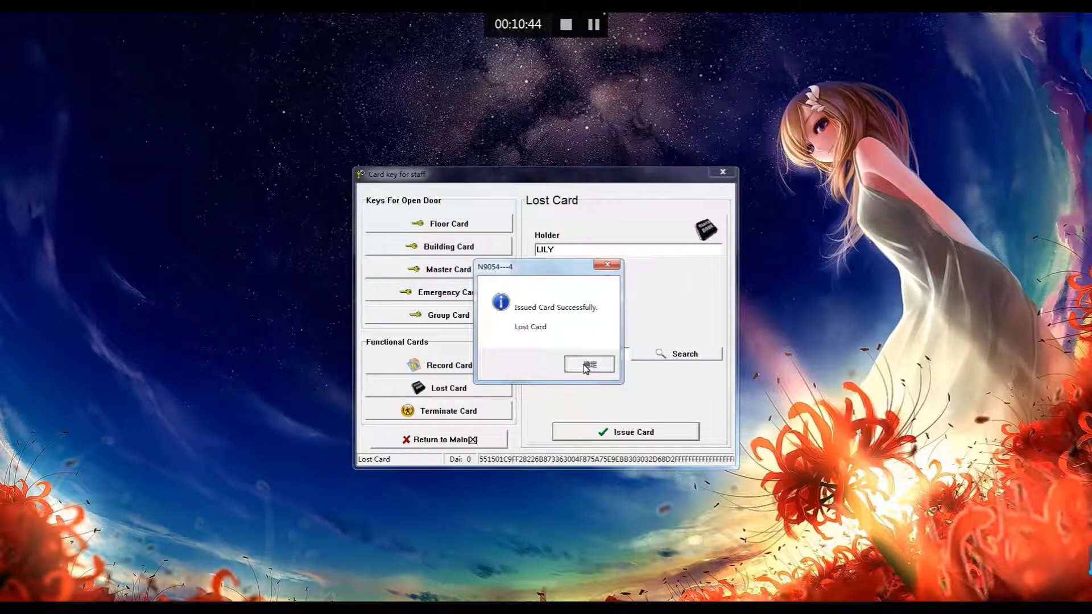
click(587, 365)
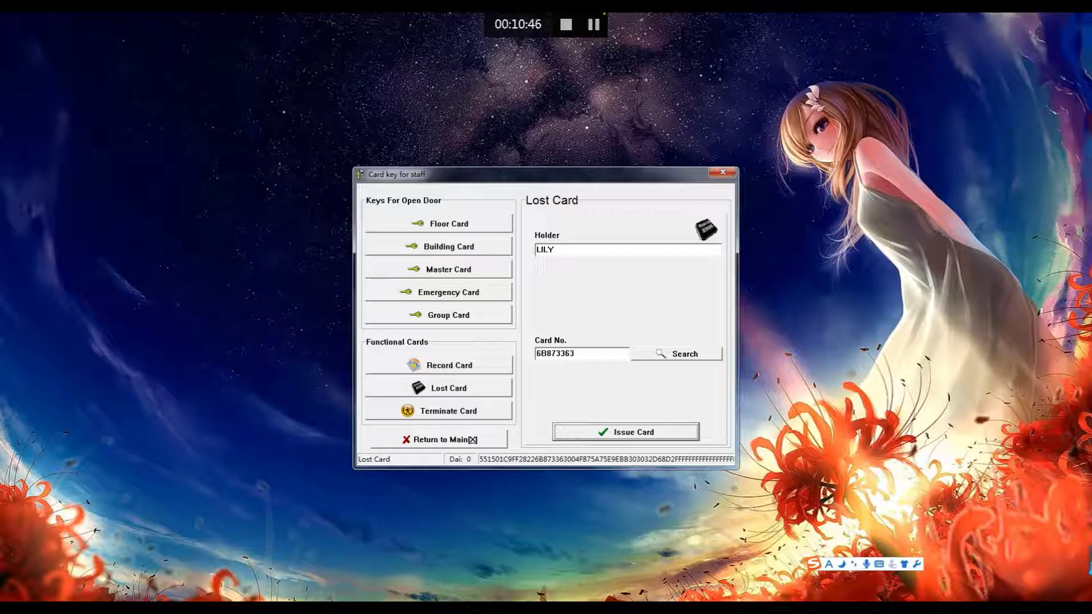
click(448, 411)
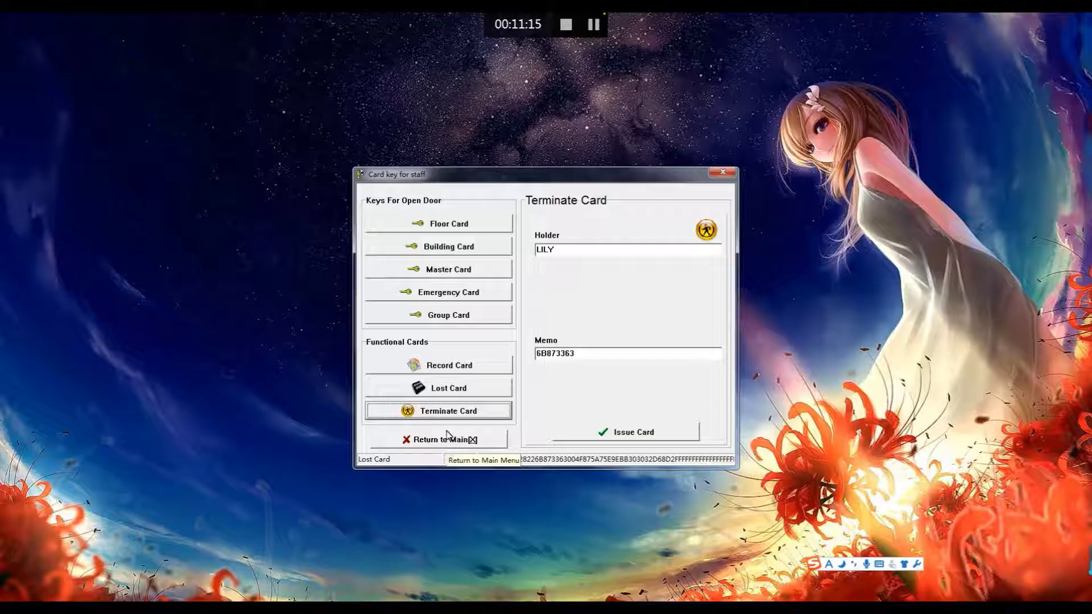
click(446, 412)
click(463, 441)
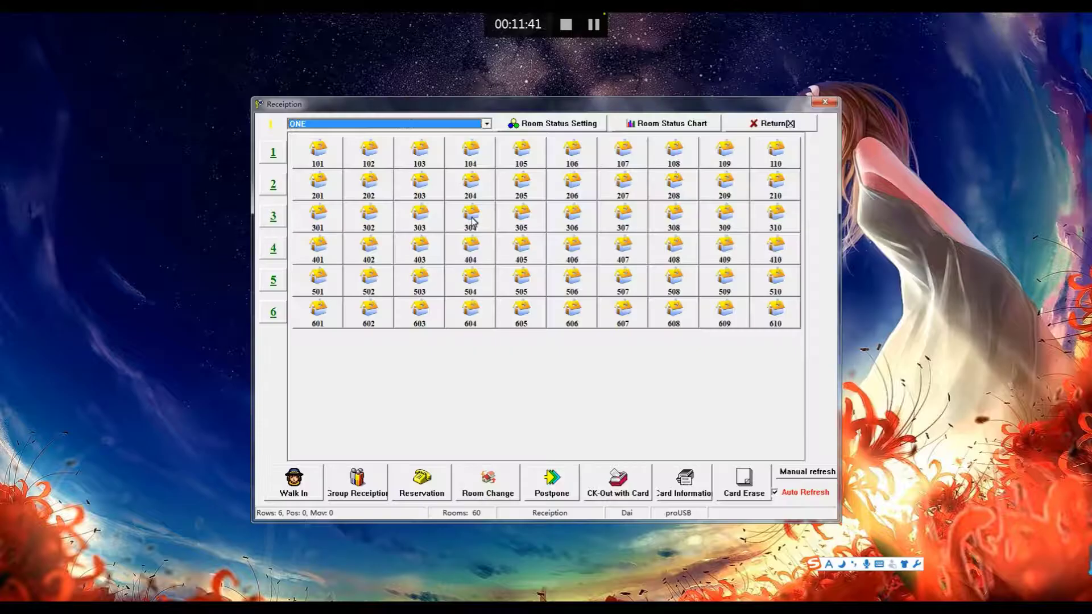
- Show building ONE's rooms and open its Room Status Setting list
click(487, 123)
click(469, 145)
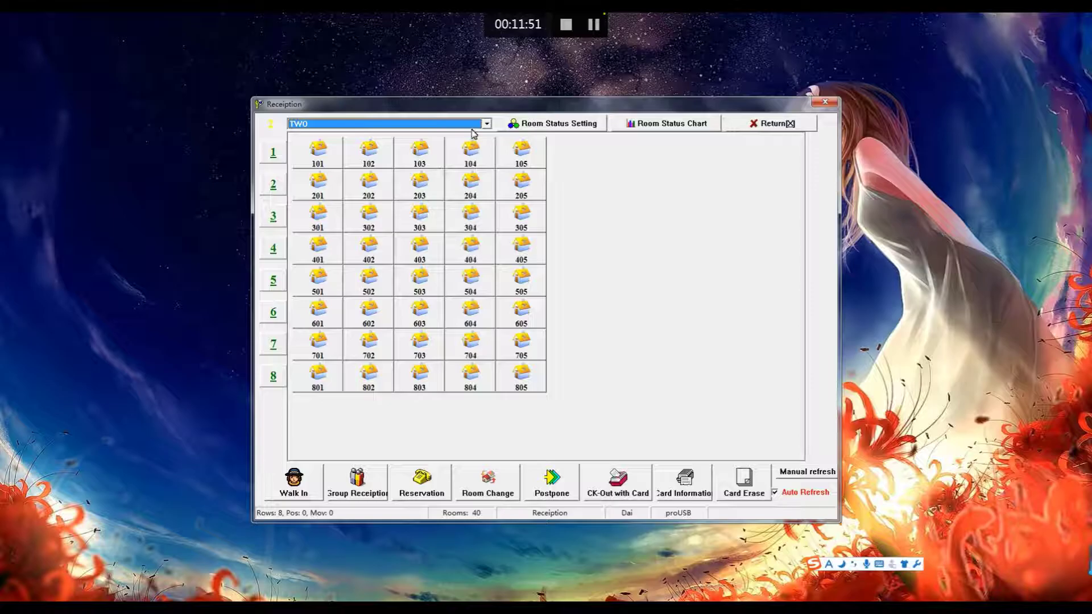
click(486, 124)
click(471, 139)
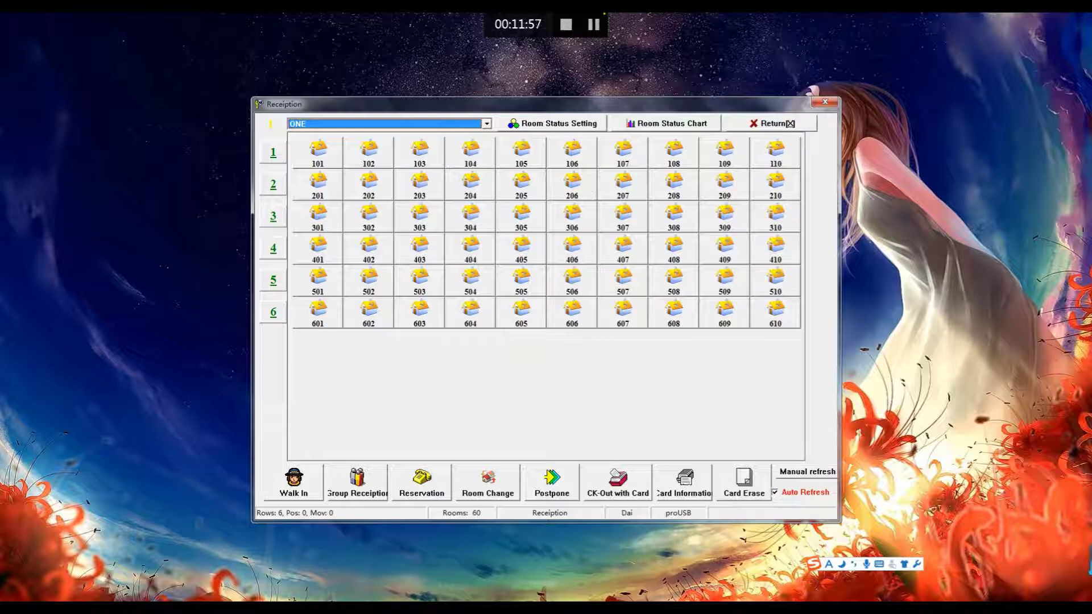
click(552, 123)
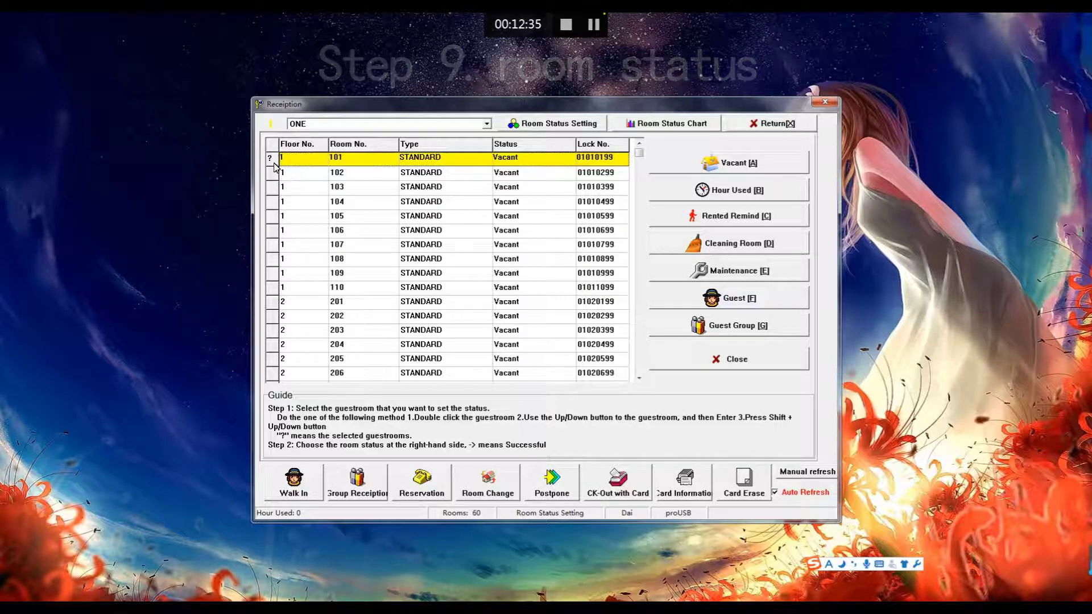
- Set room 101 to Hour Used, 102 to Rented Remind and 103 to Cleaning Room
double_click(272, 162)
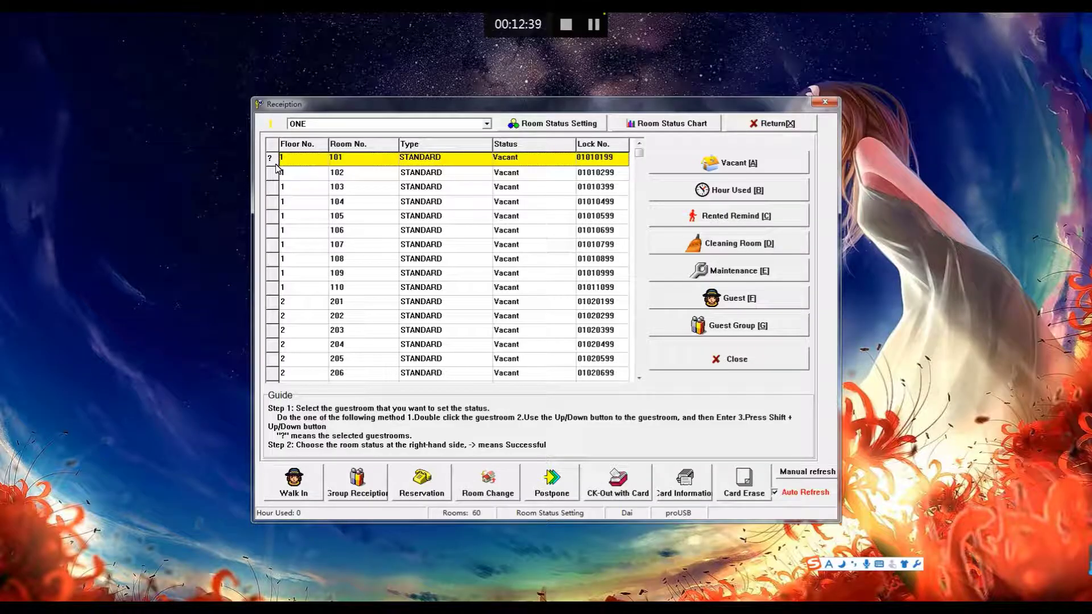
click(762, 191)
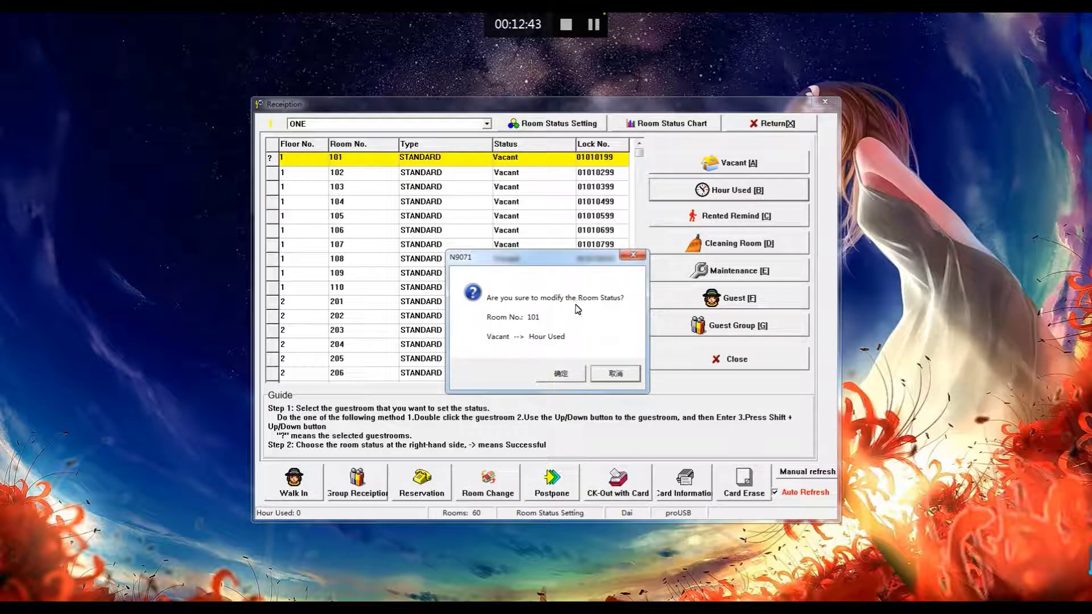
click(561, 374)
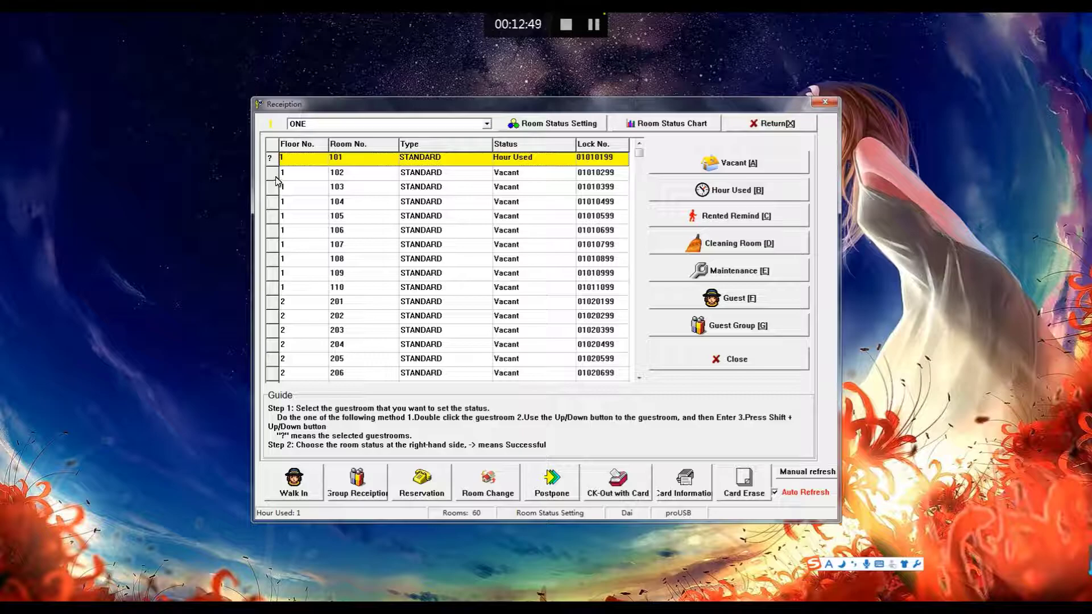
click(284, 176)
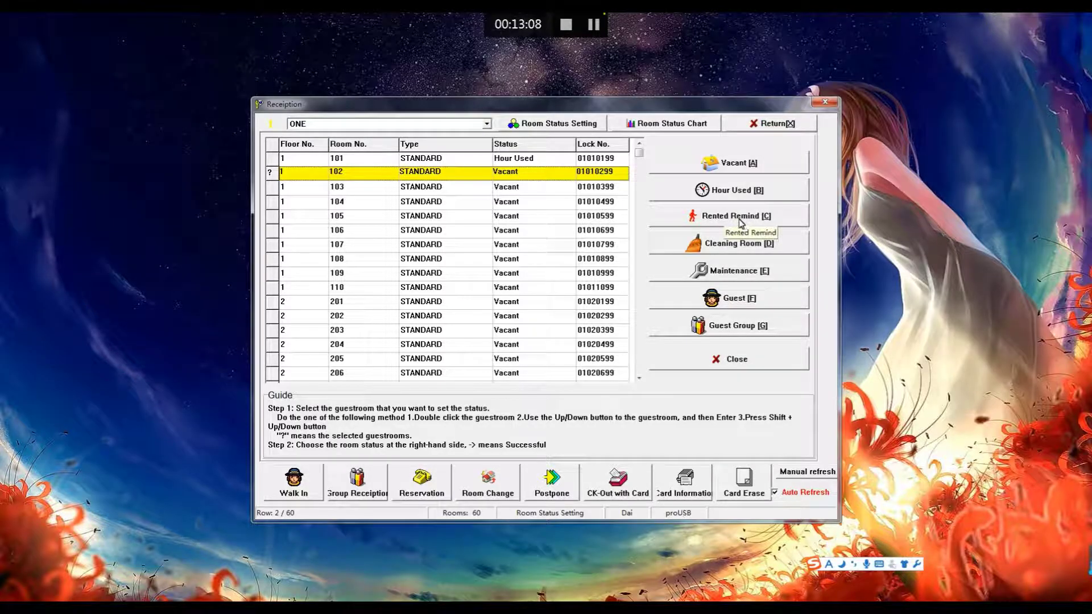
click(741, 222)
click(557, 375)
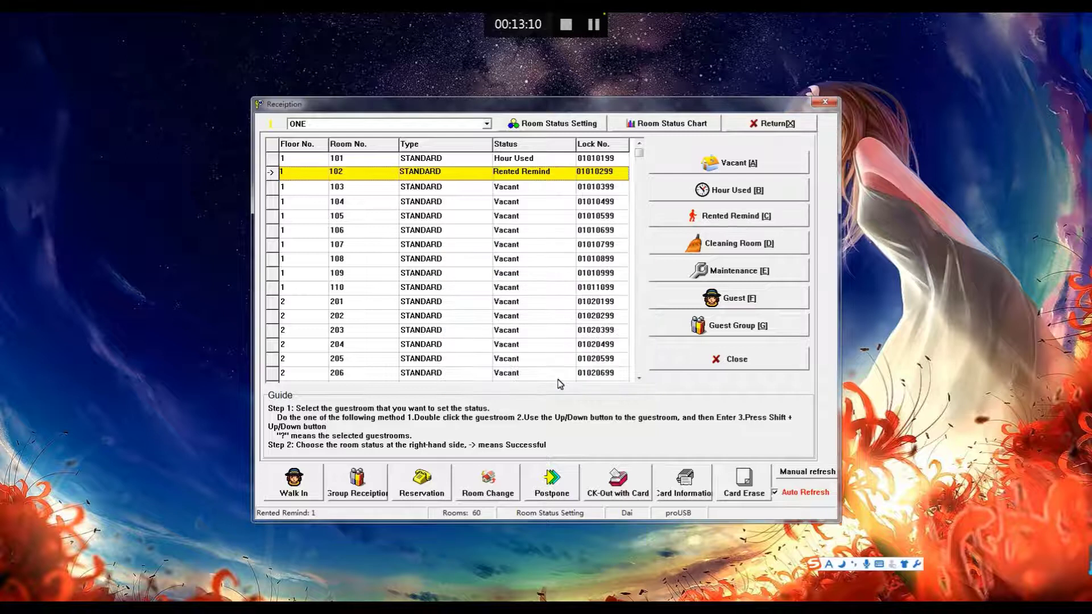
click(277, 192)
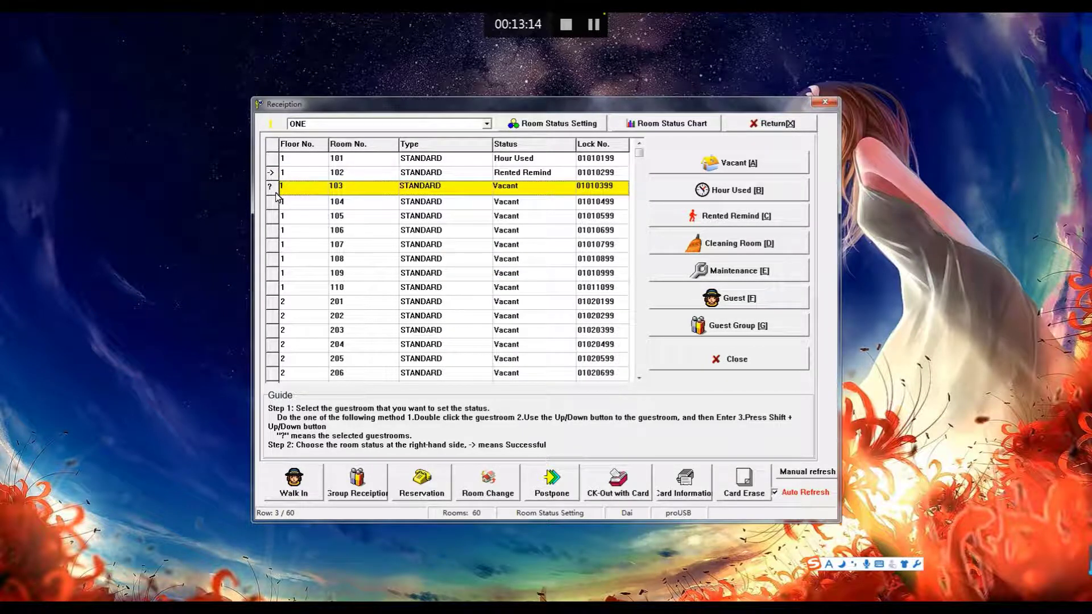
click(742, 253)
click(567, 375)
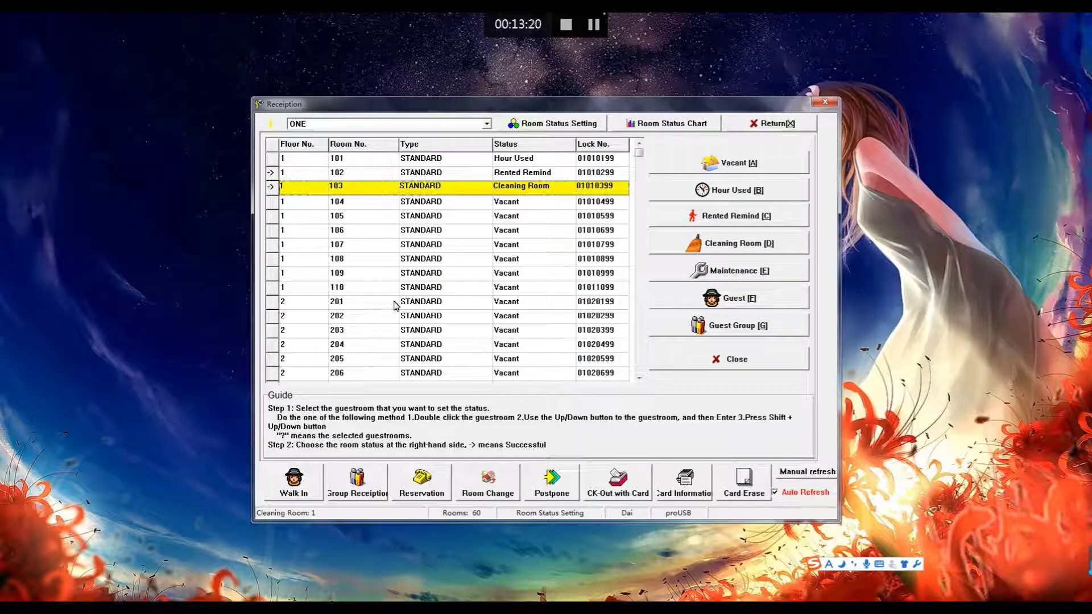
- Set room 104 to Maintenance with note 'BAD SWITCH' and room 105 to Guest
click(299, 207)
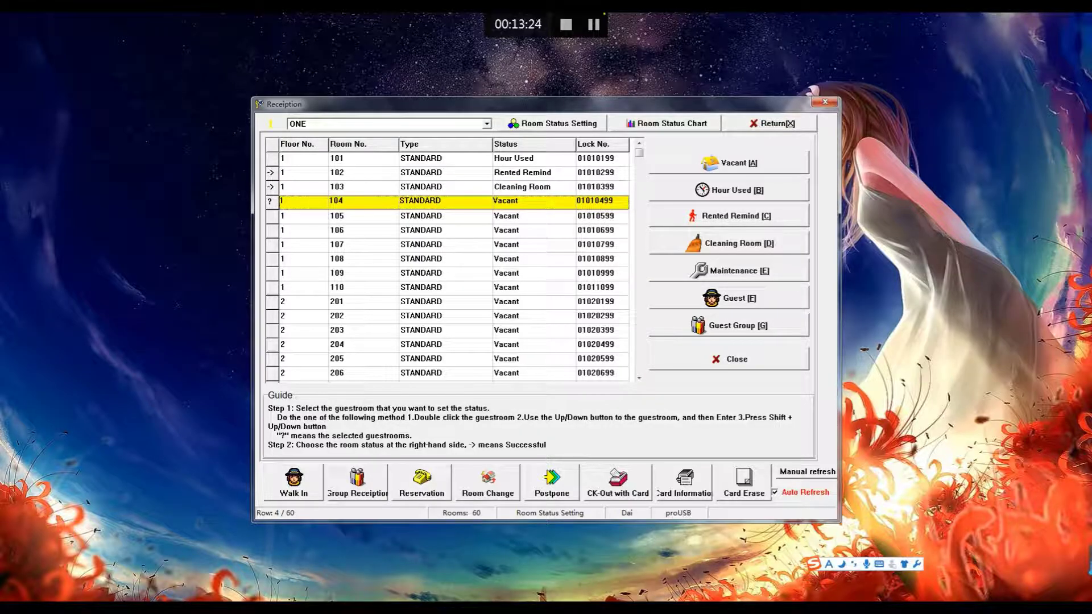
click(748, 277)
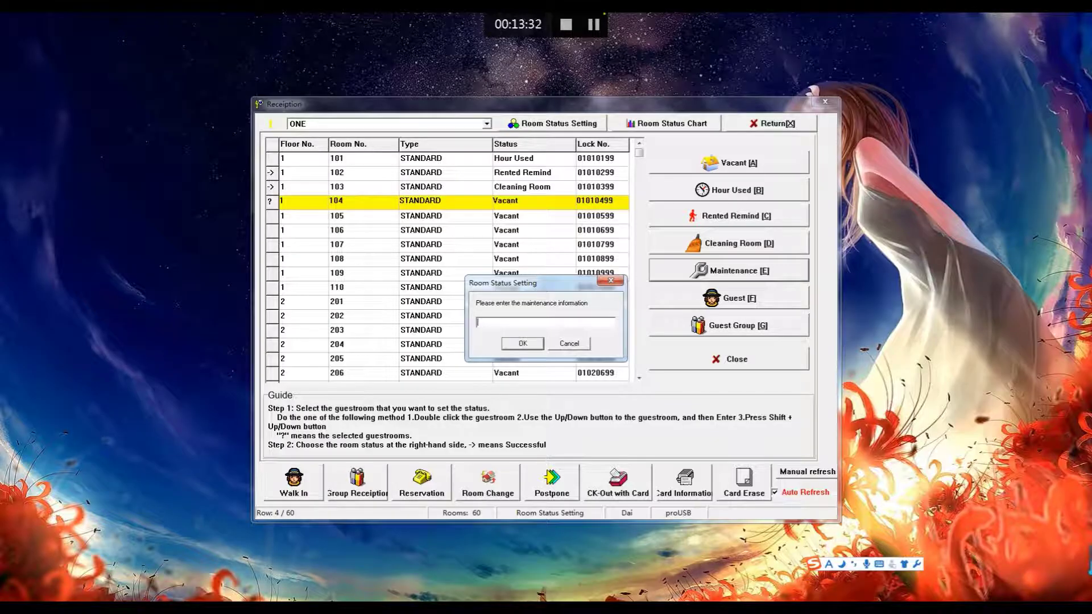
text(BAD SWITCH)
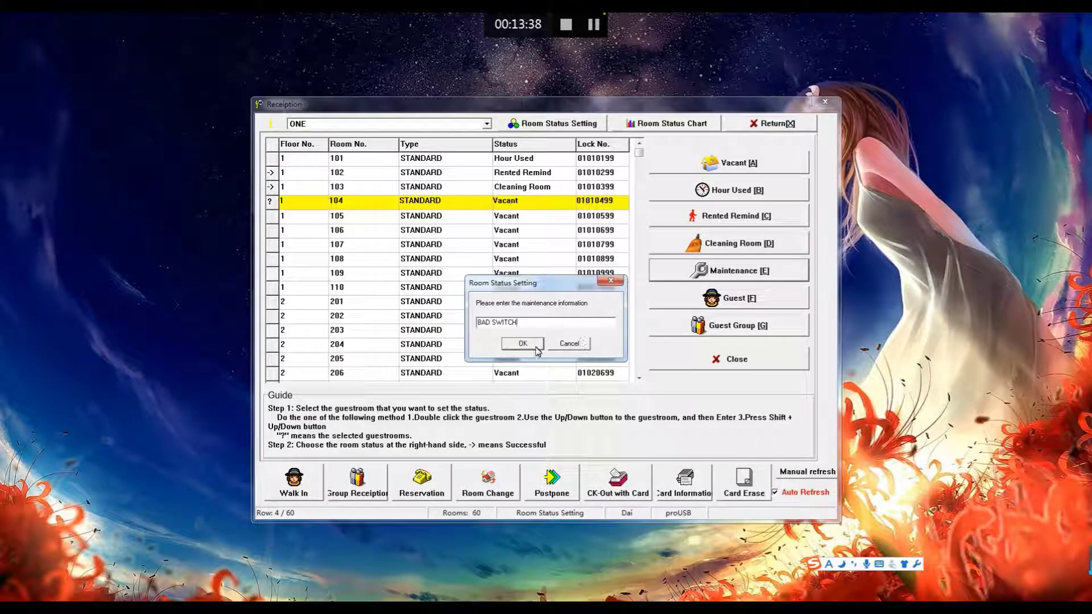
click(526, 348)
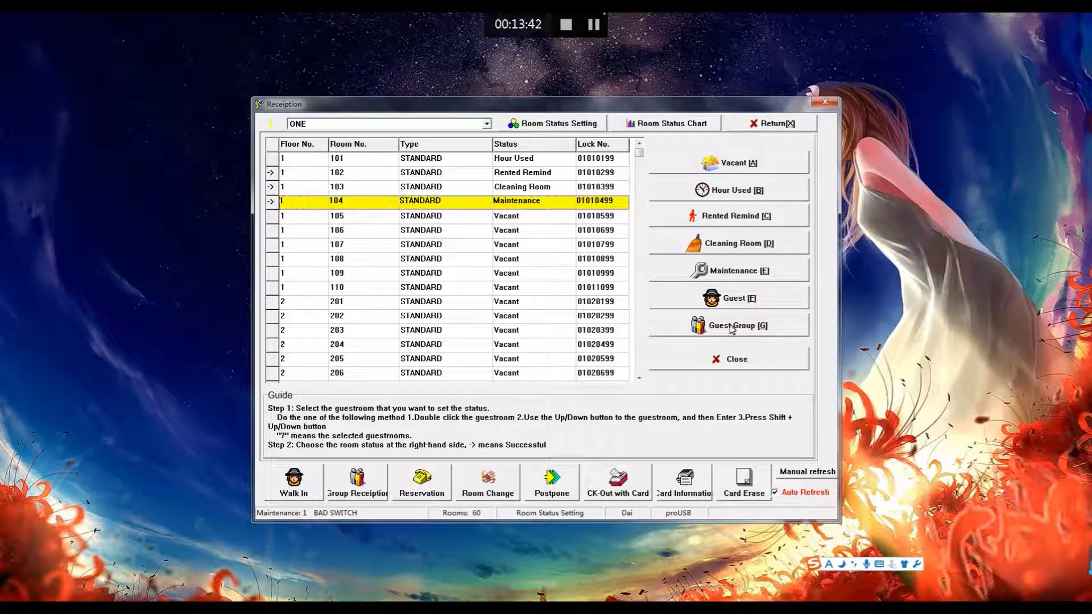
click(311, 222)
double_click(278, 221)
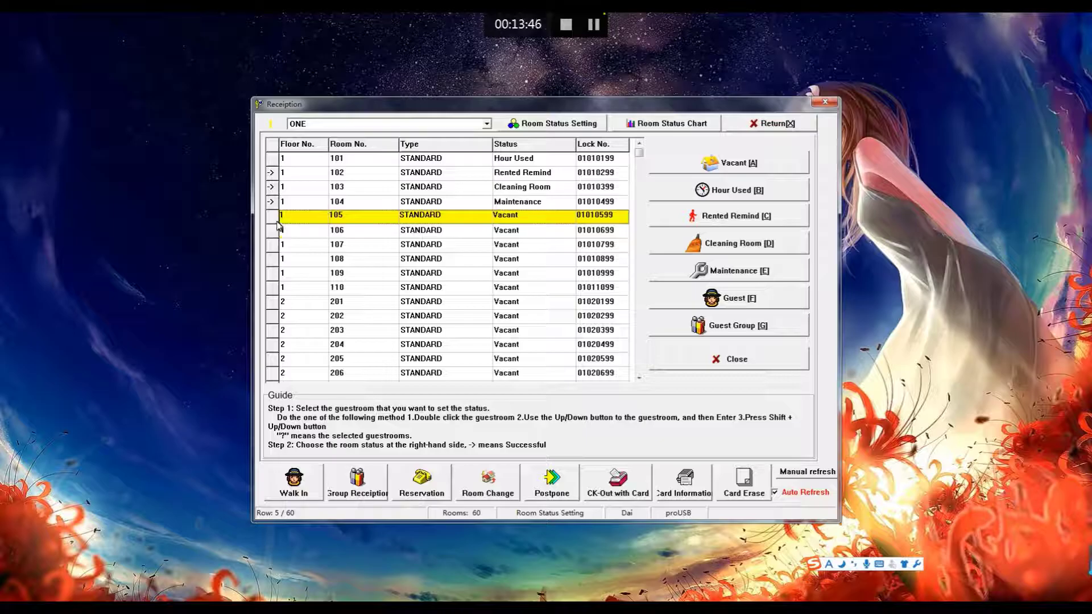
click(741, 301)
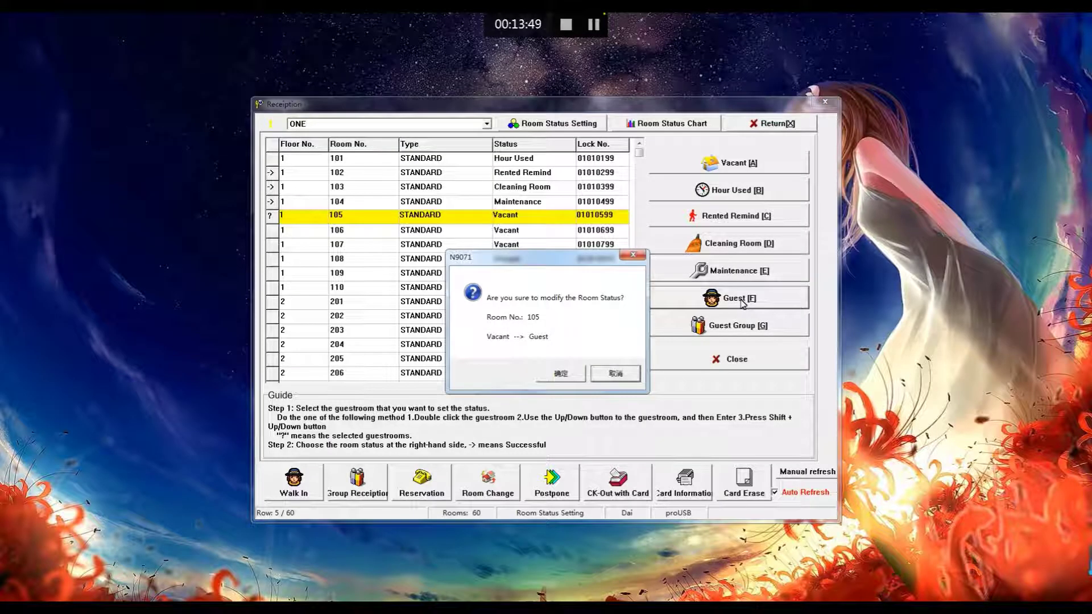
click(554, 377)
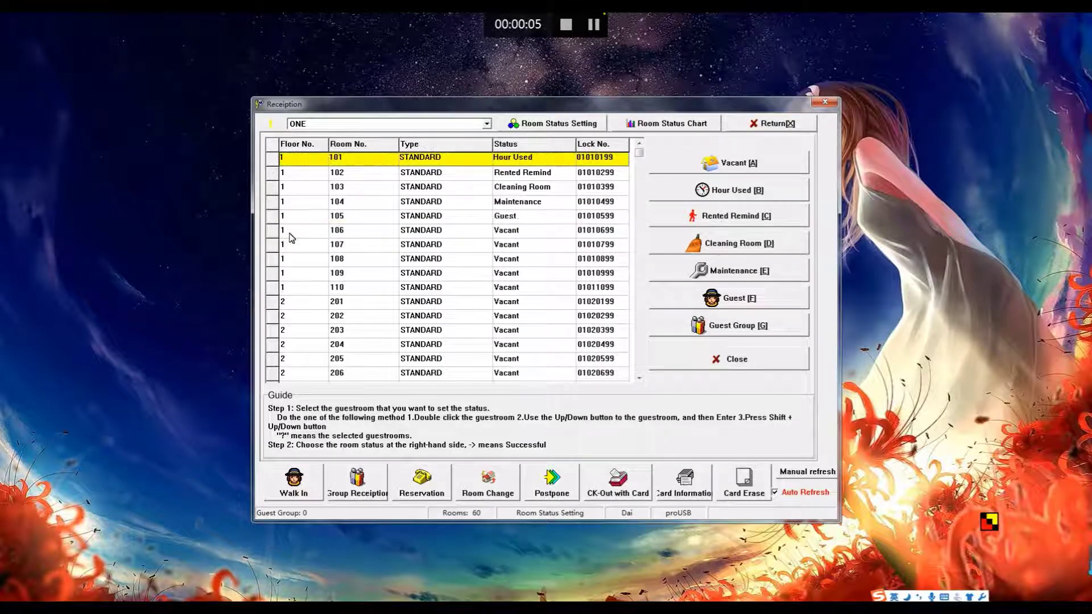
- Set rooms 106, 107 and 108 to Guest Group, then return to the room grid
click(281, 230)
double_click(280, 231)
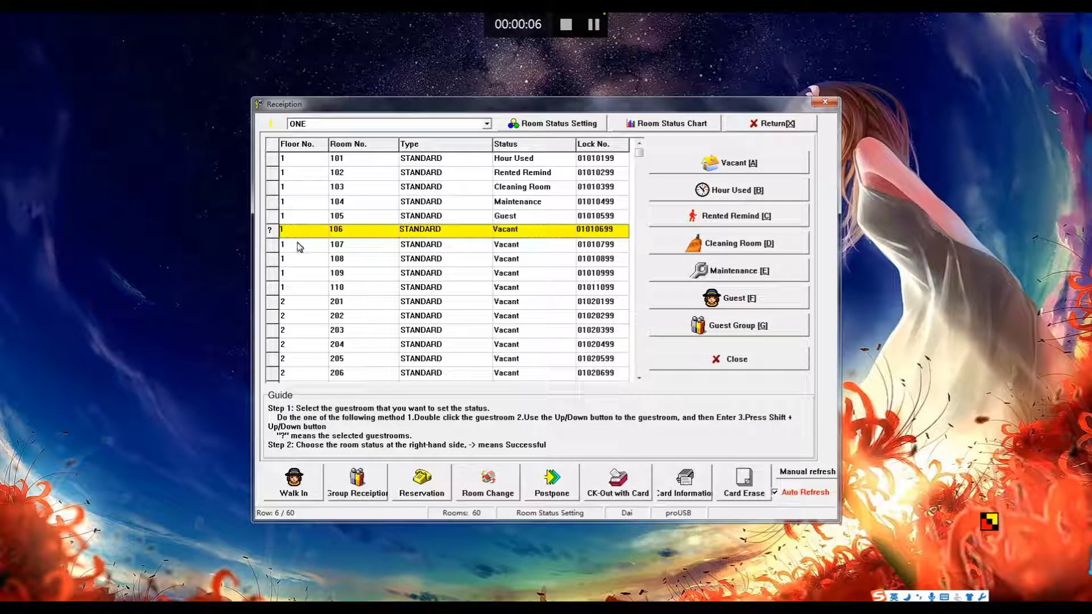
click(334, 247)
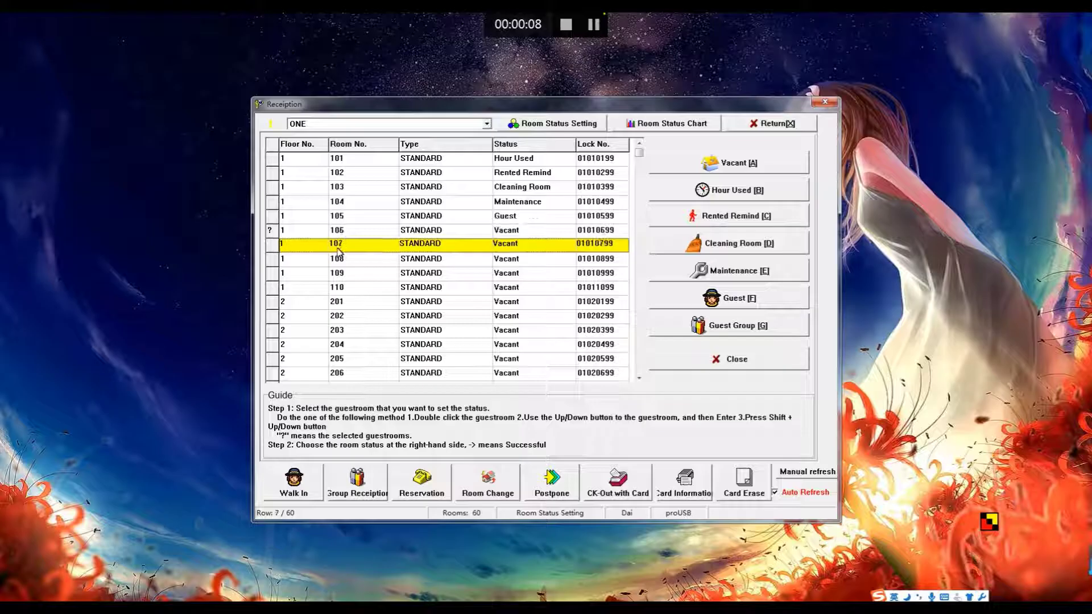
double_click(279, 249)
click(310, 264)
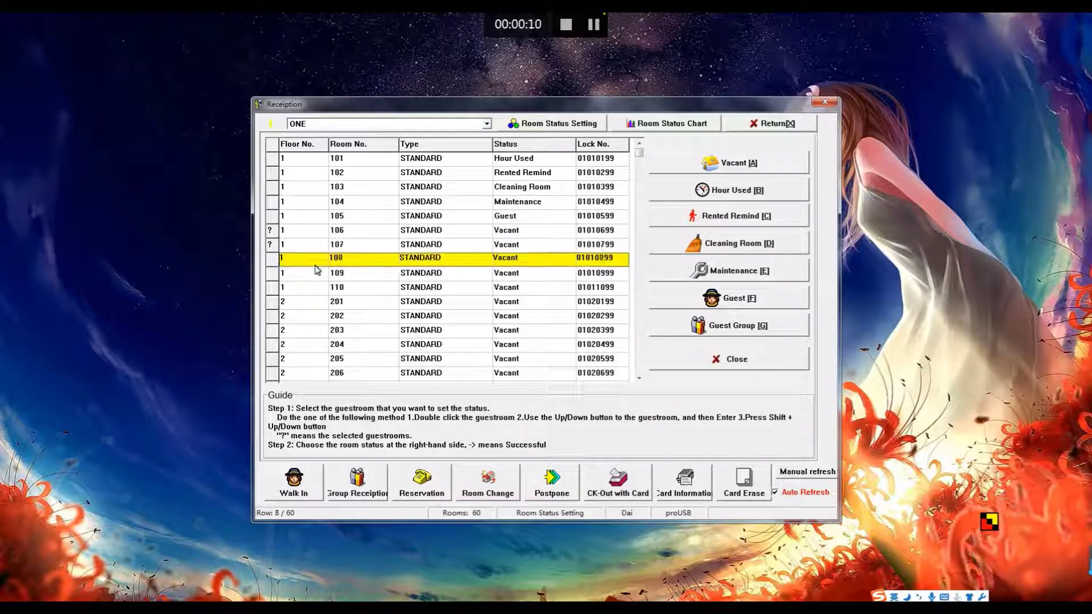
click(732, 336)
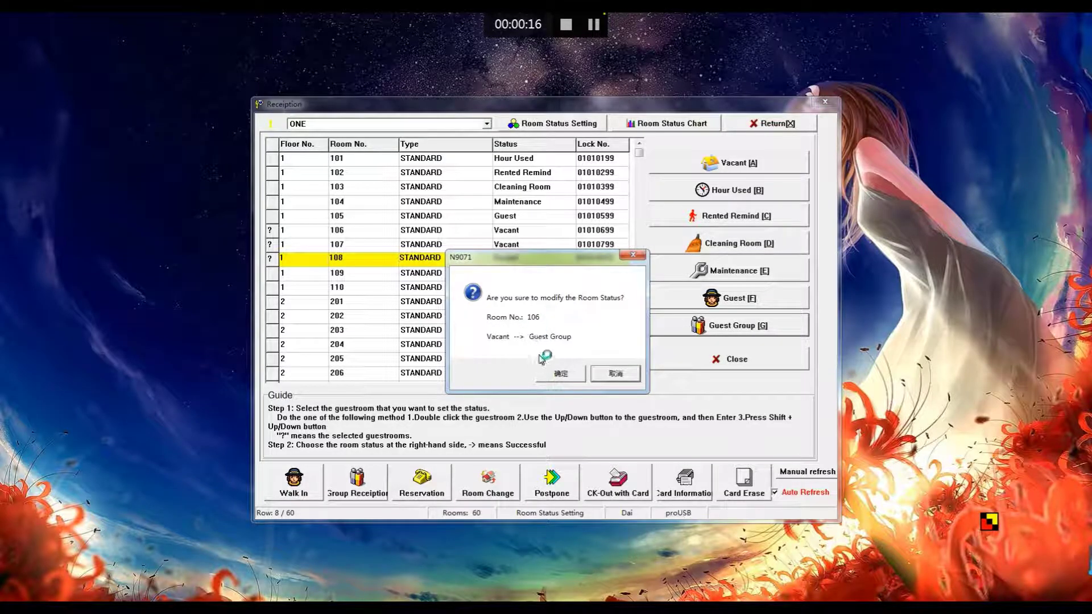
click(561, 374)
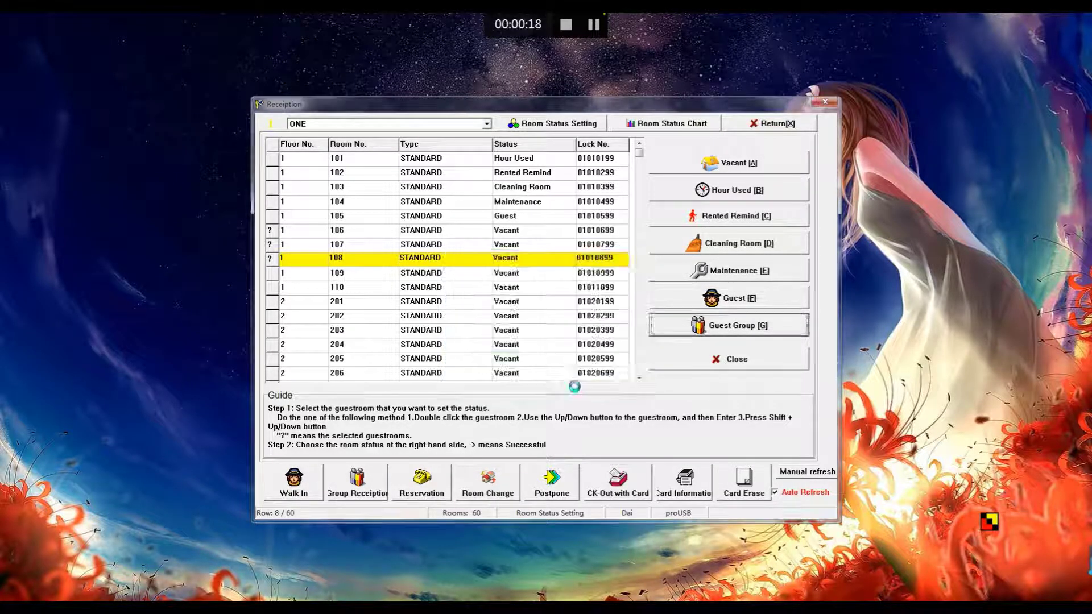
click(563, 375)
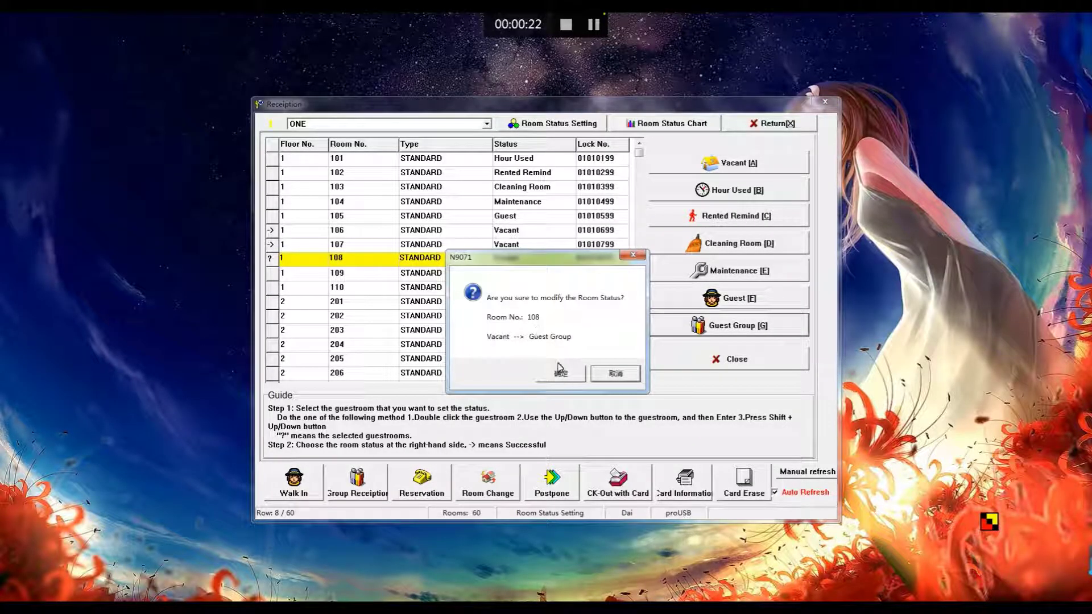
click(563, 375)
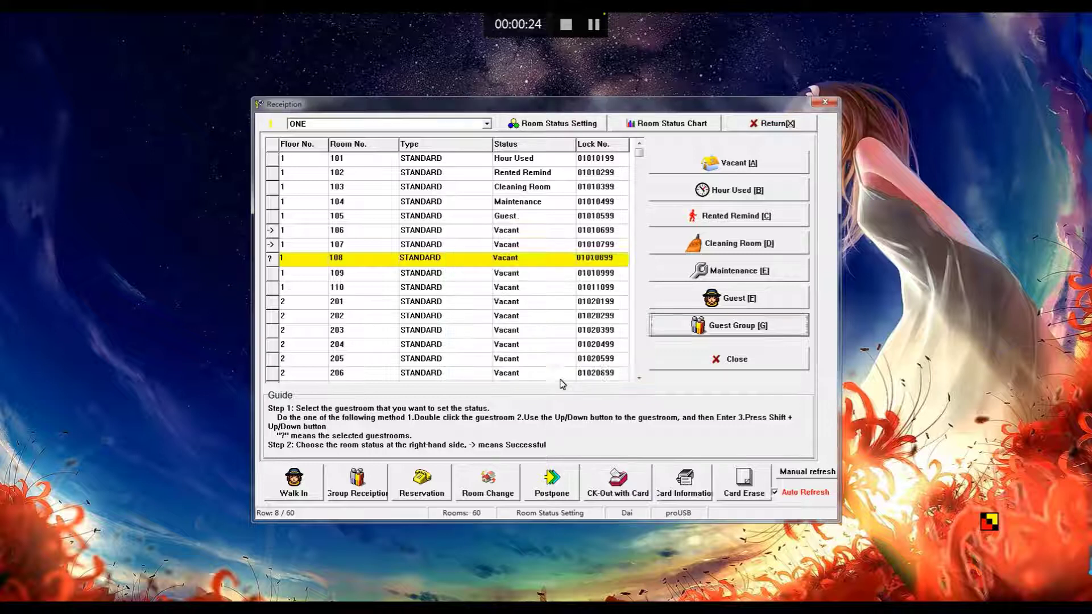
click(519, 232)
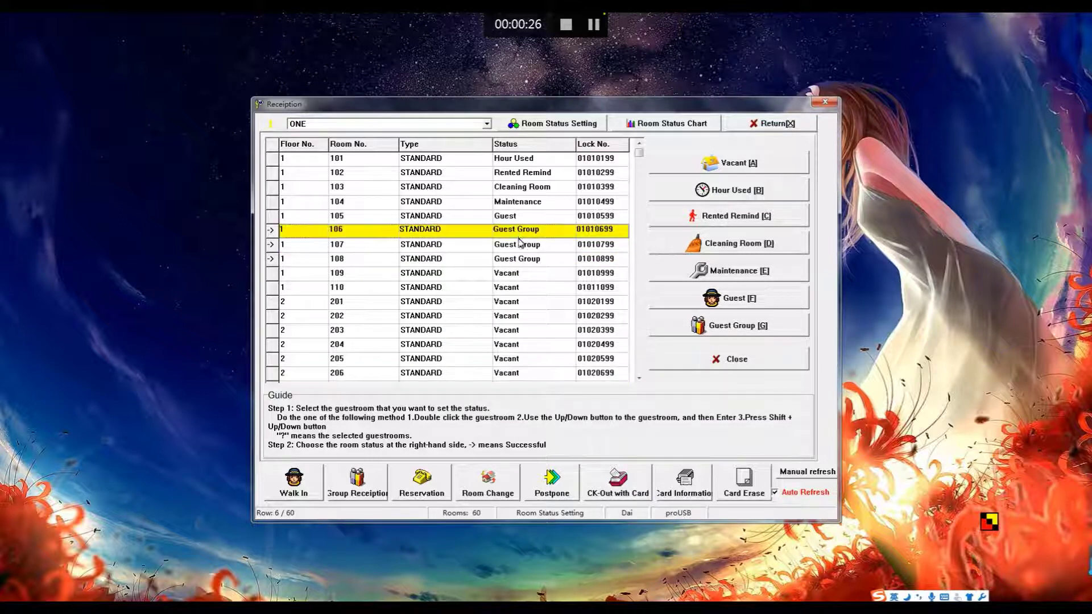
click(520, 248)
click(522, 264)
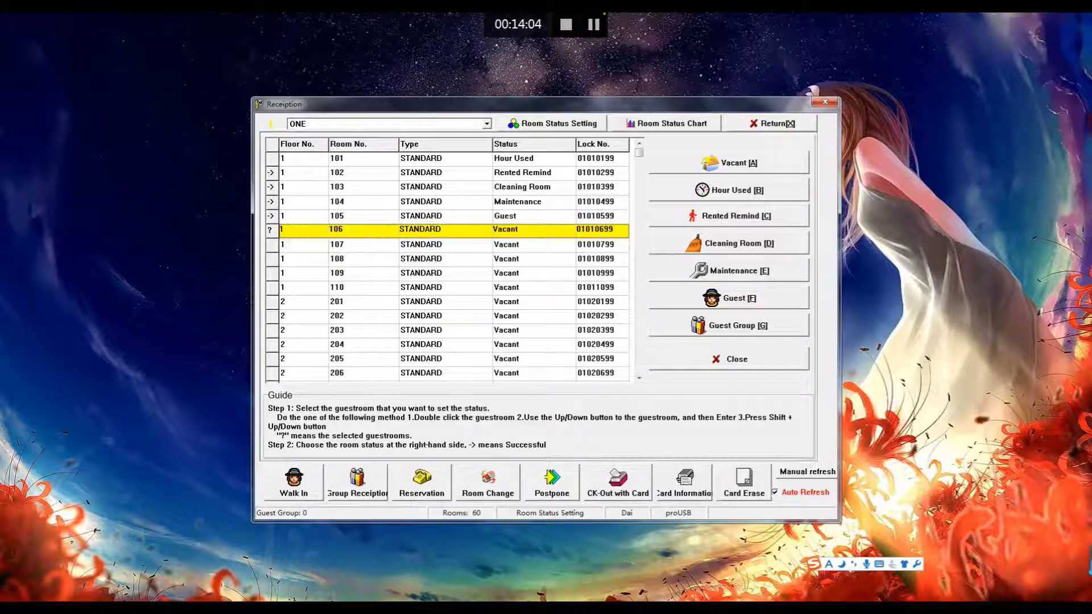
click(750, 365)
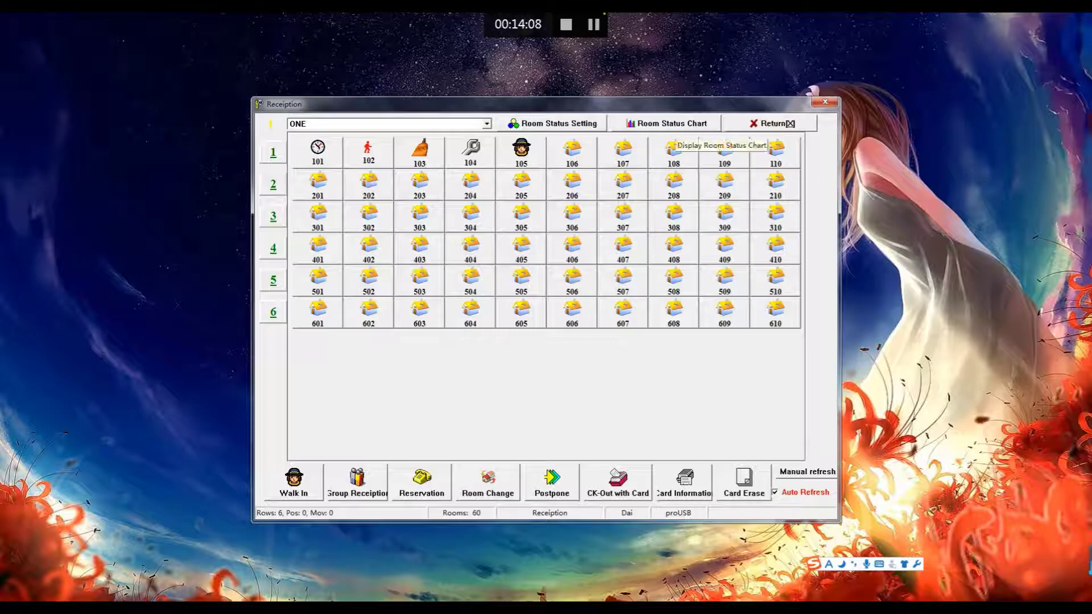
click(666, 123)
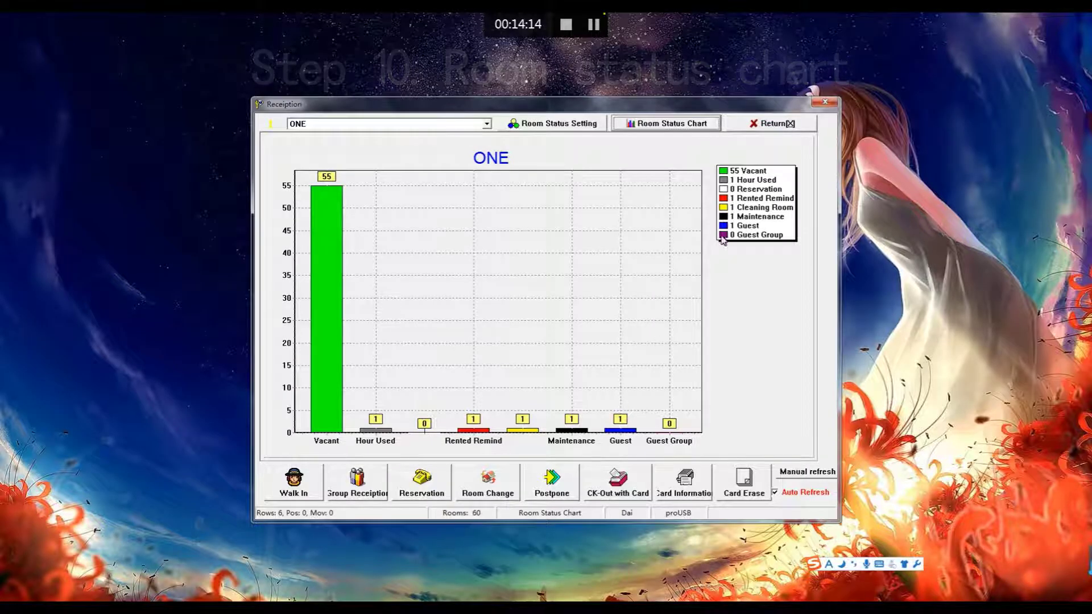
click(767, 125)
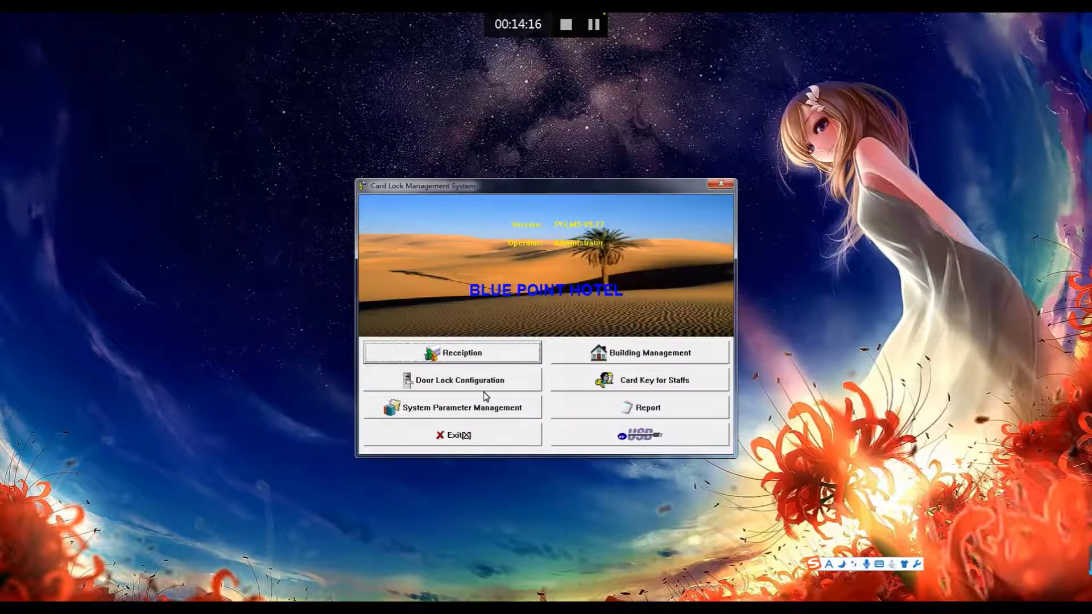
click(464, 355)
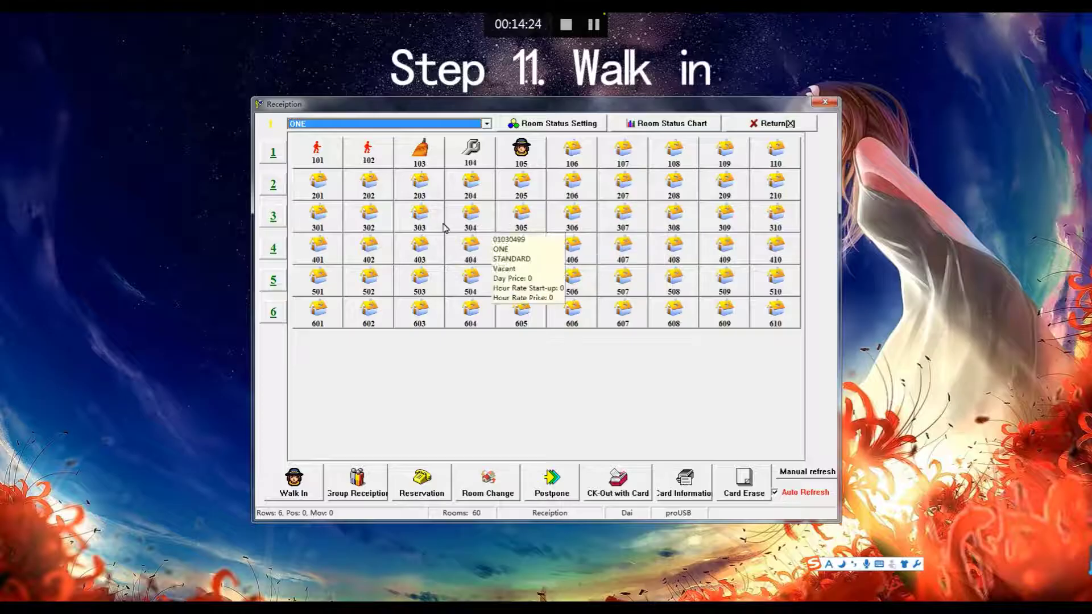
- Start a walk-in check-in and choose room 1-201
click(299, 487)
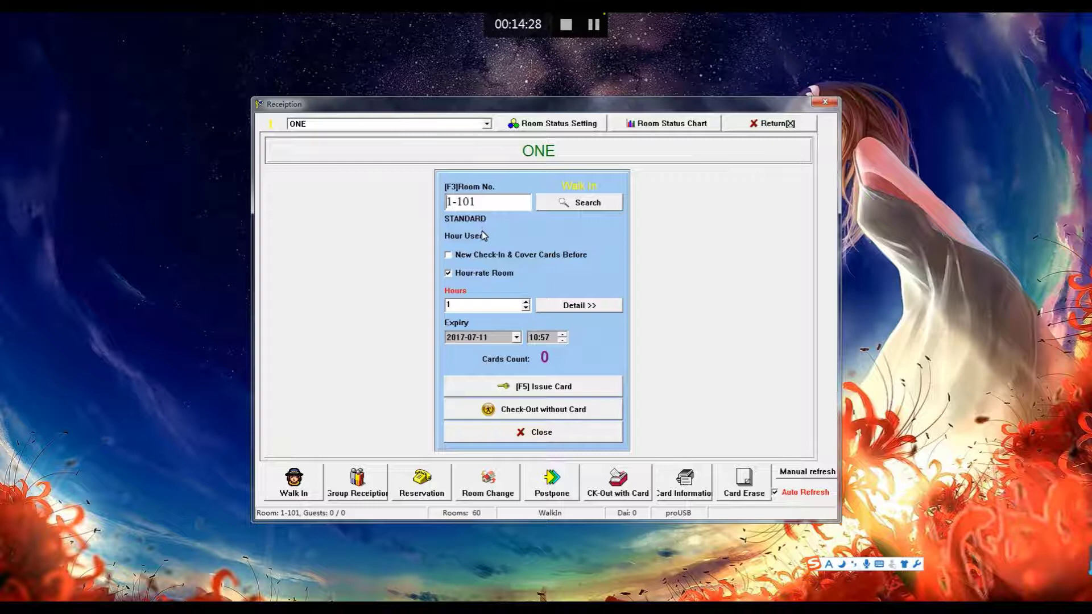
click(576, 208)
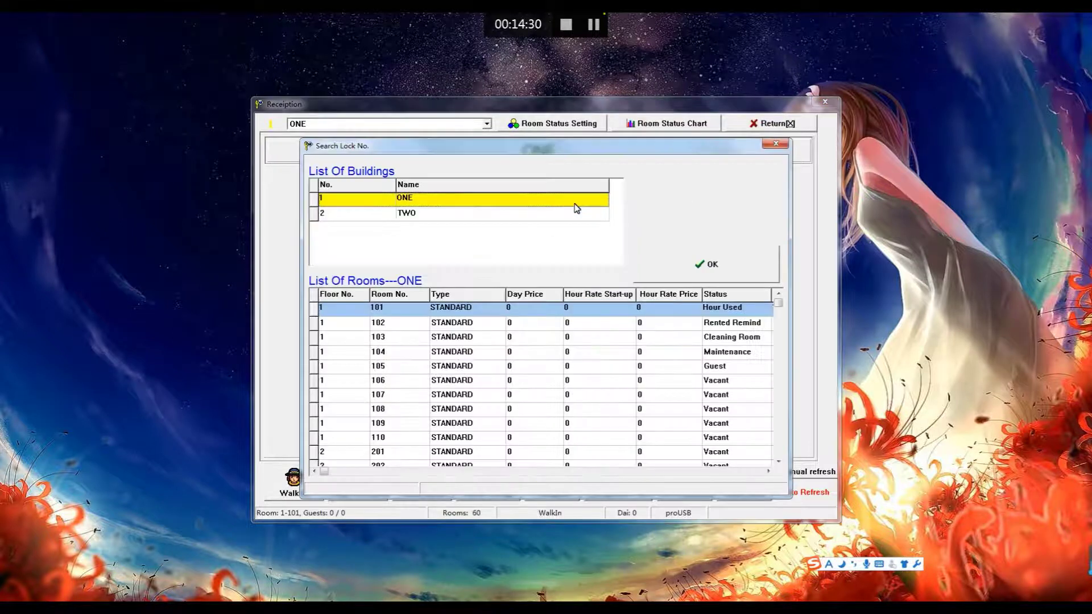
click(385, 451)
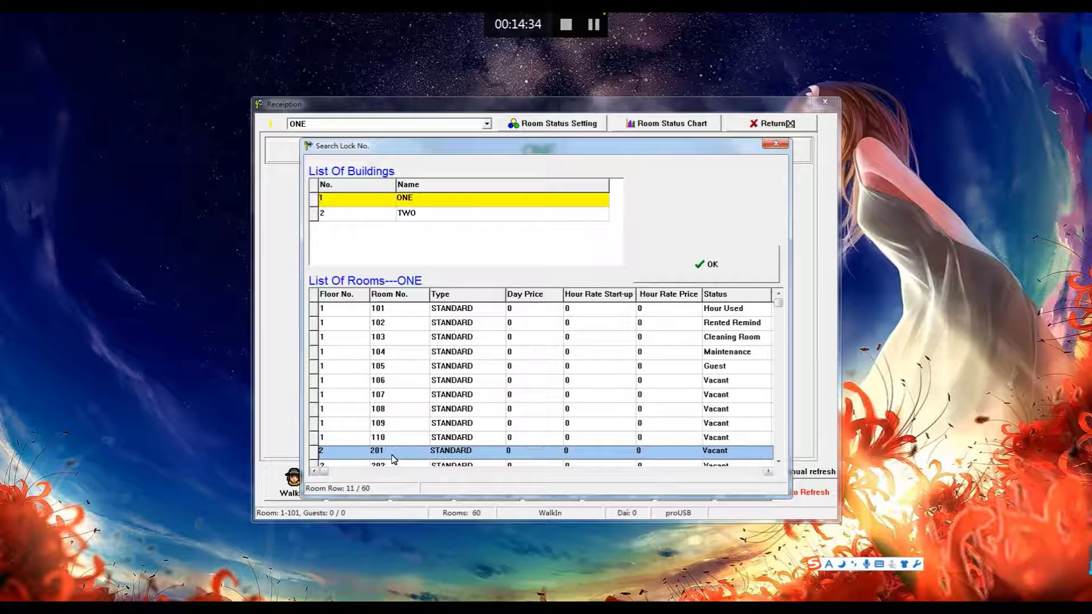
click(699, 276)
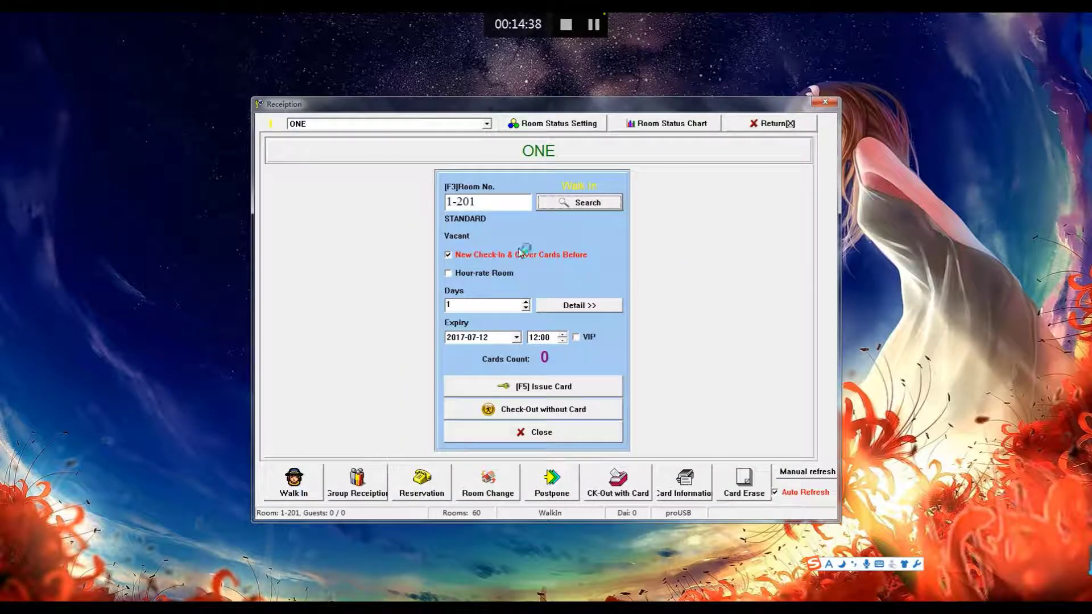
- Show guest details and set the stay to 14 days, expiring 2017-07-25
click(572, 307)
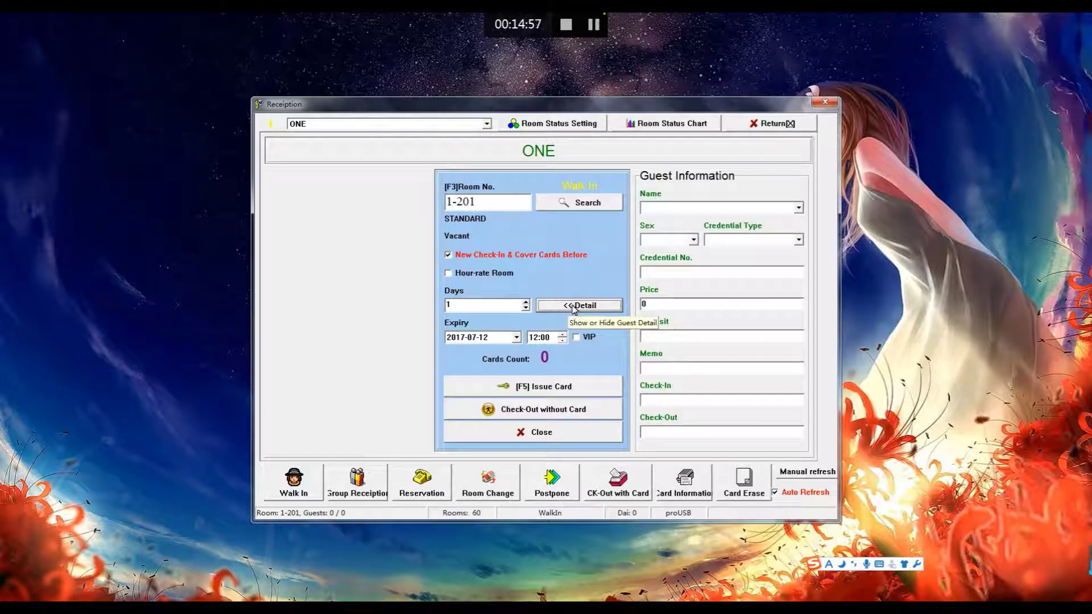
click(525, 302)
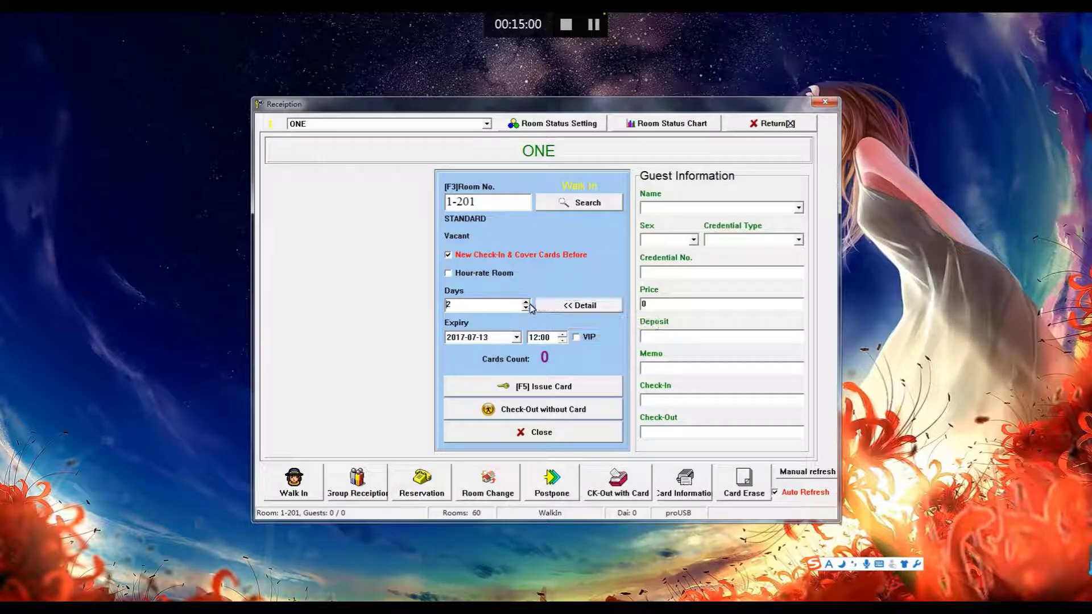
click(516, 338)
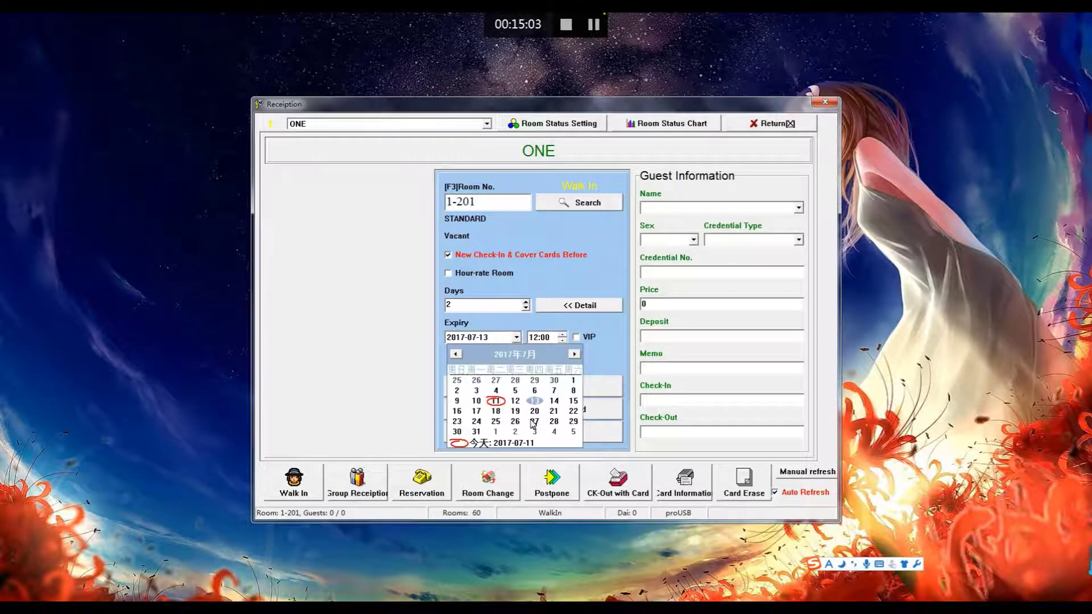
click(496, 421)
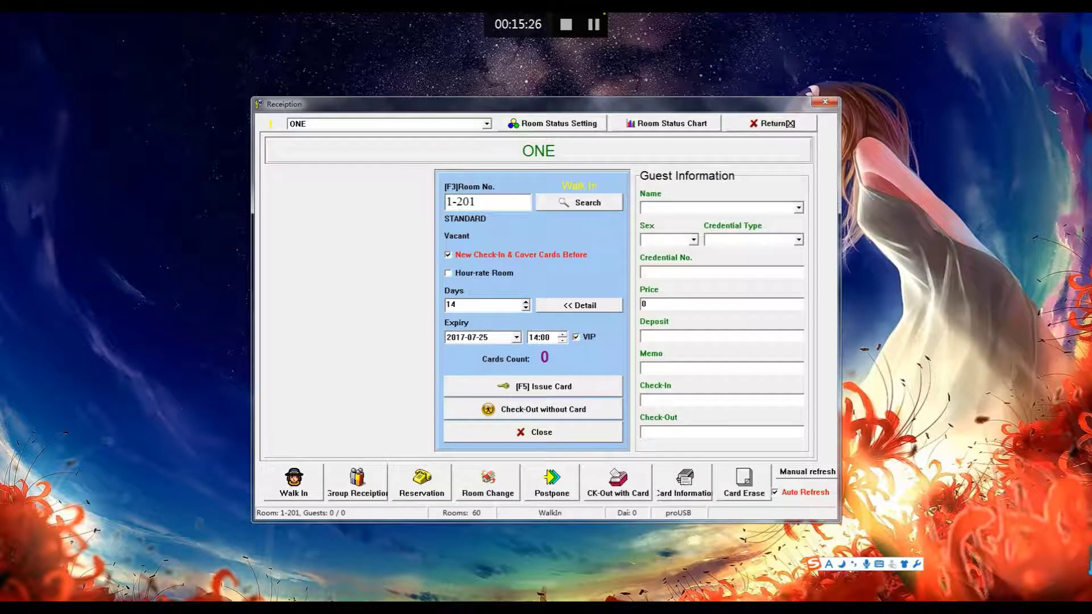
- Enter the guest's name, sex Male, credential type PassPort and the passport number
text(TOM)
click(693, 239)
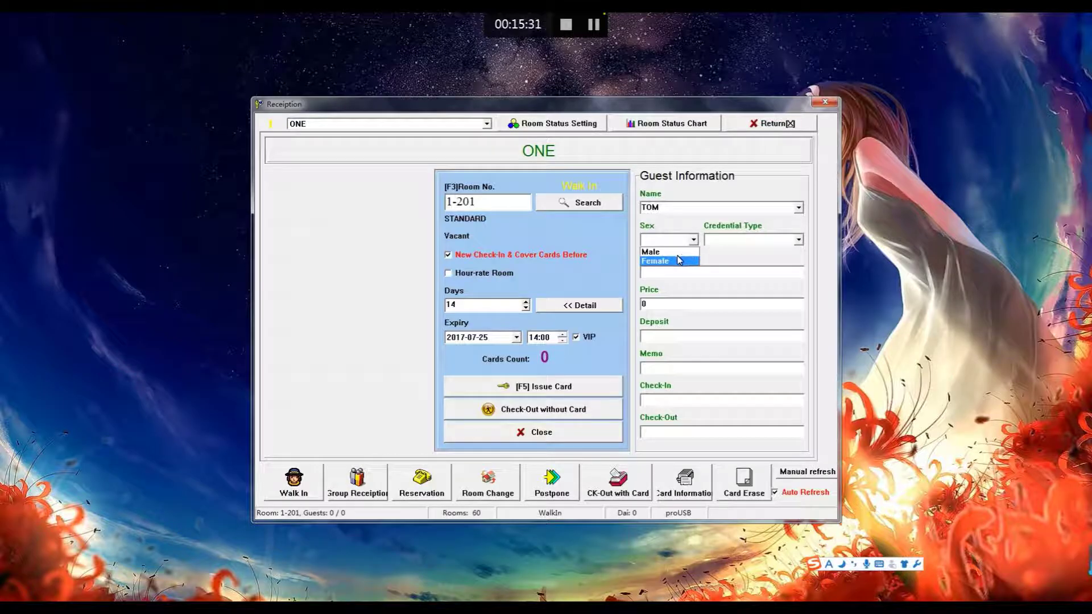
click(679, 252)
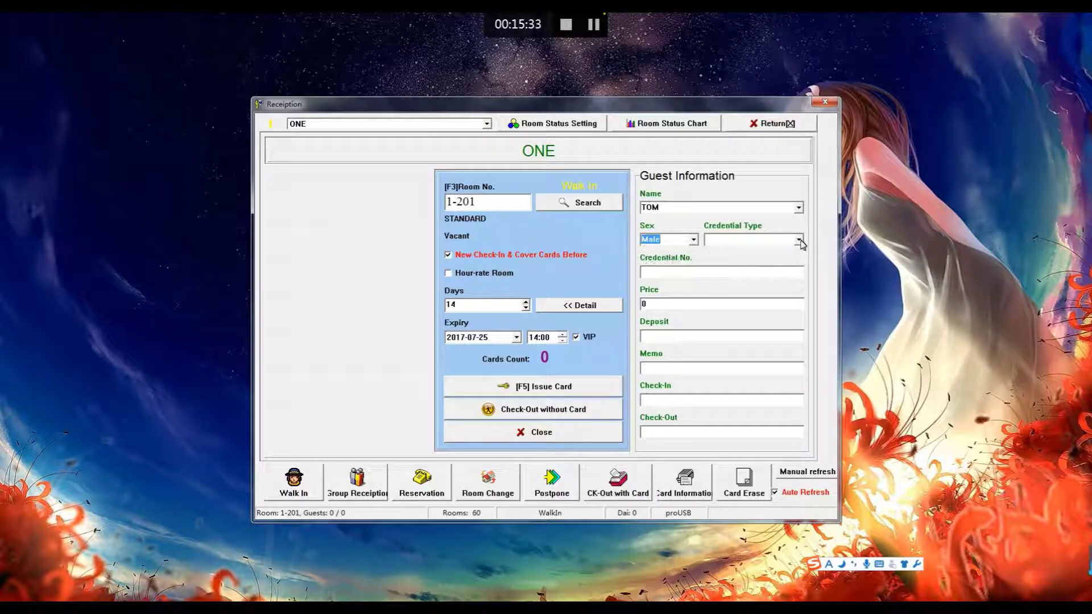
click(799, 240)
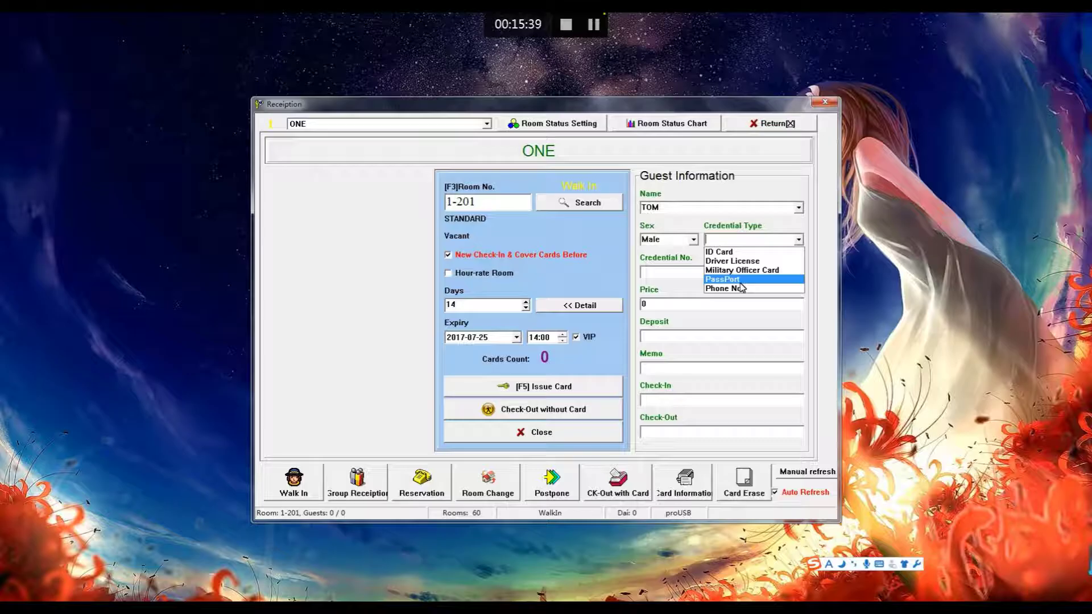
click(738, 280)
click(642, 272)
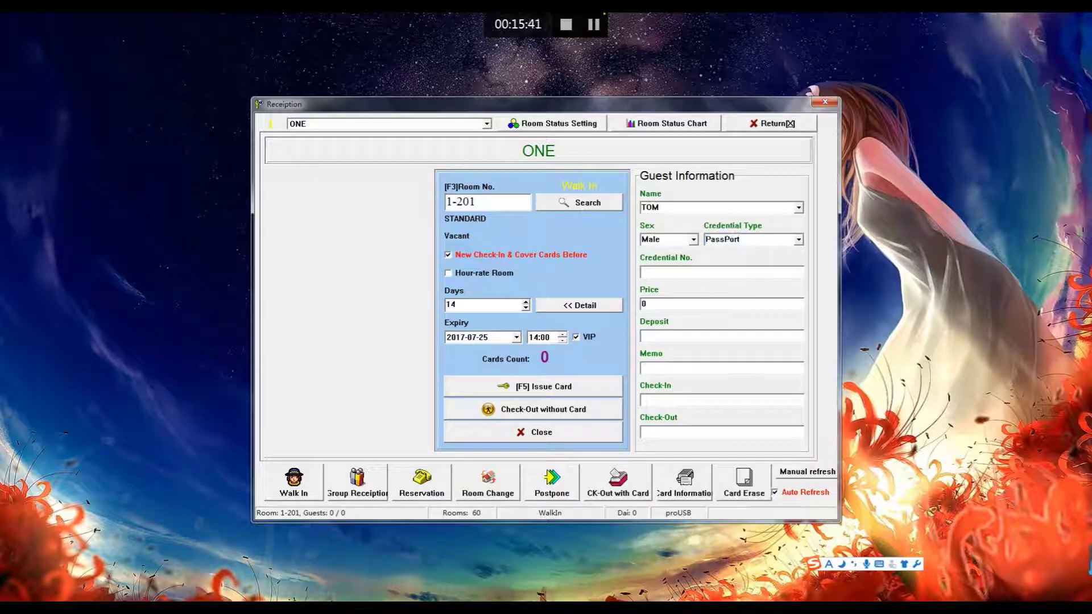
- Set price 200, deposit 1000 and BREAKFAST memo, then issue the room 1-201 card
key(BackSpace)
text(200)
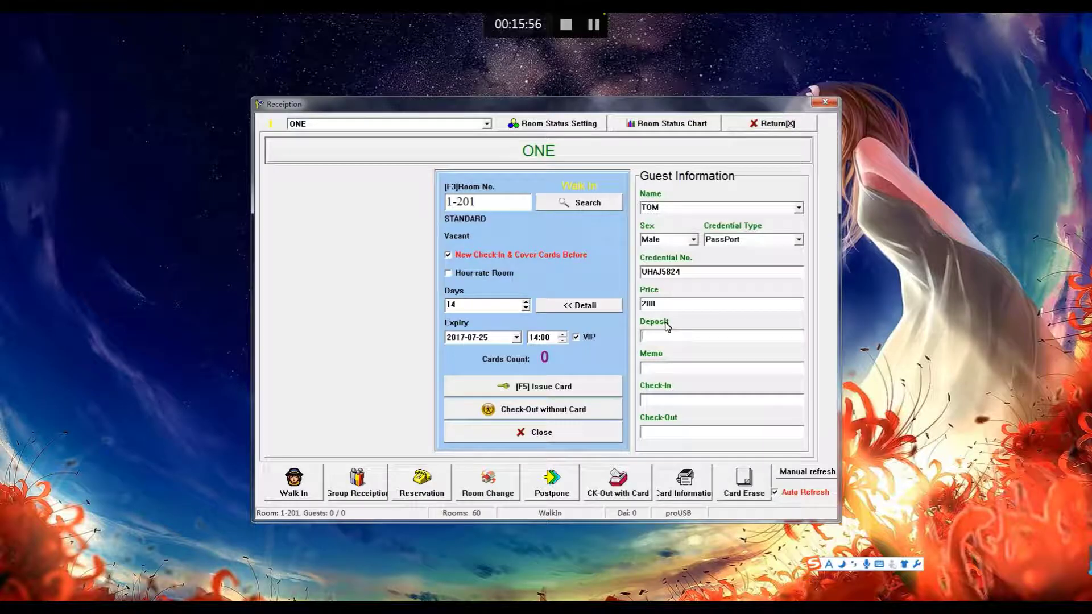
text(1000)
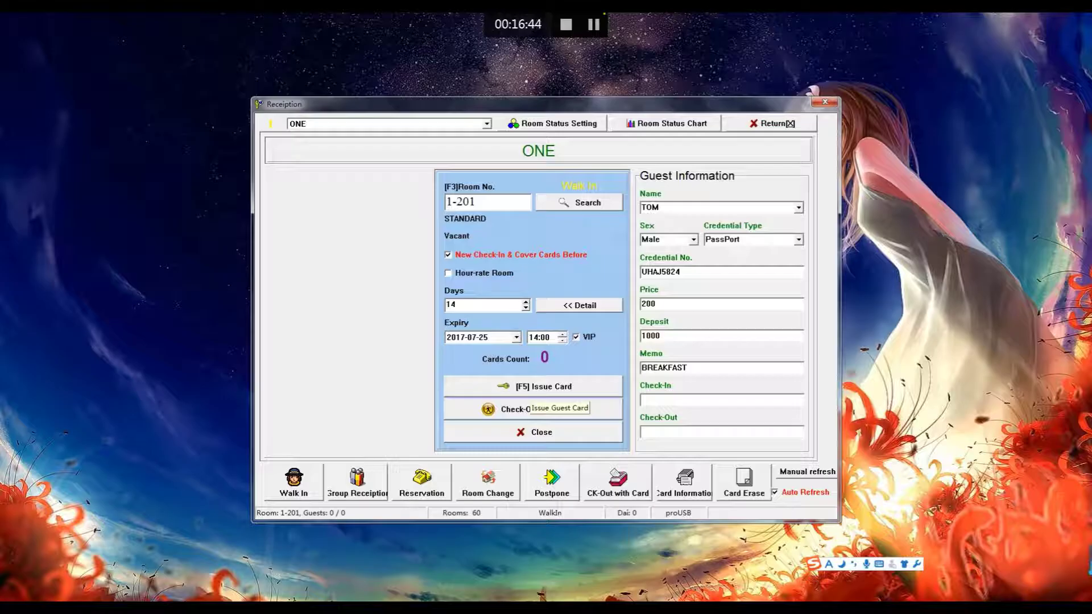
click(532, 389)
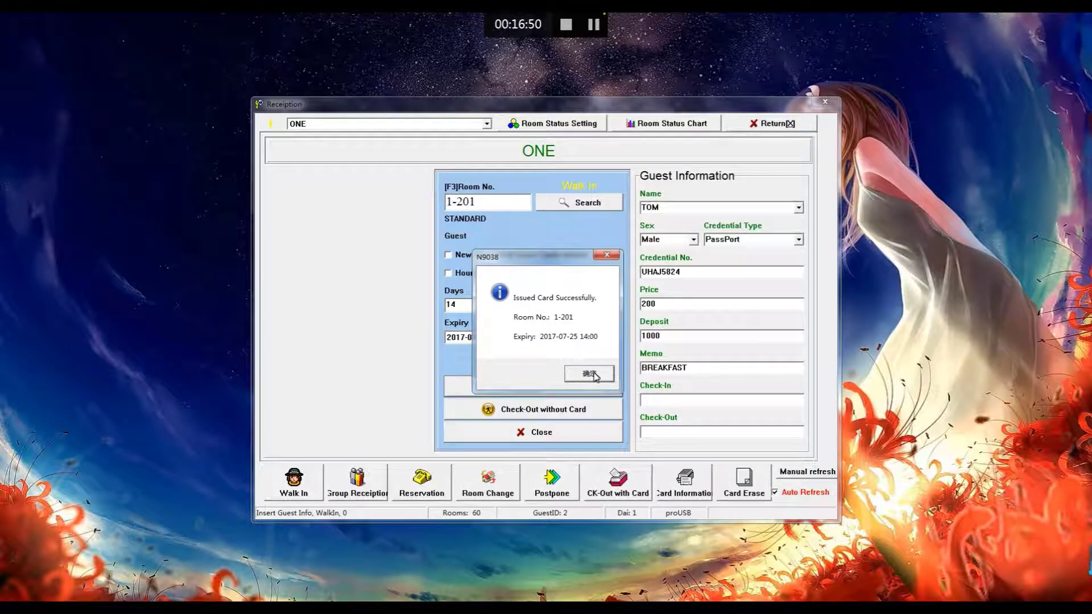
click(594, 376)
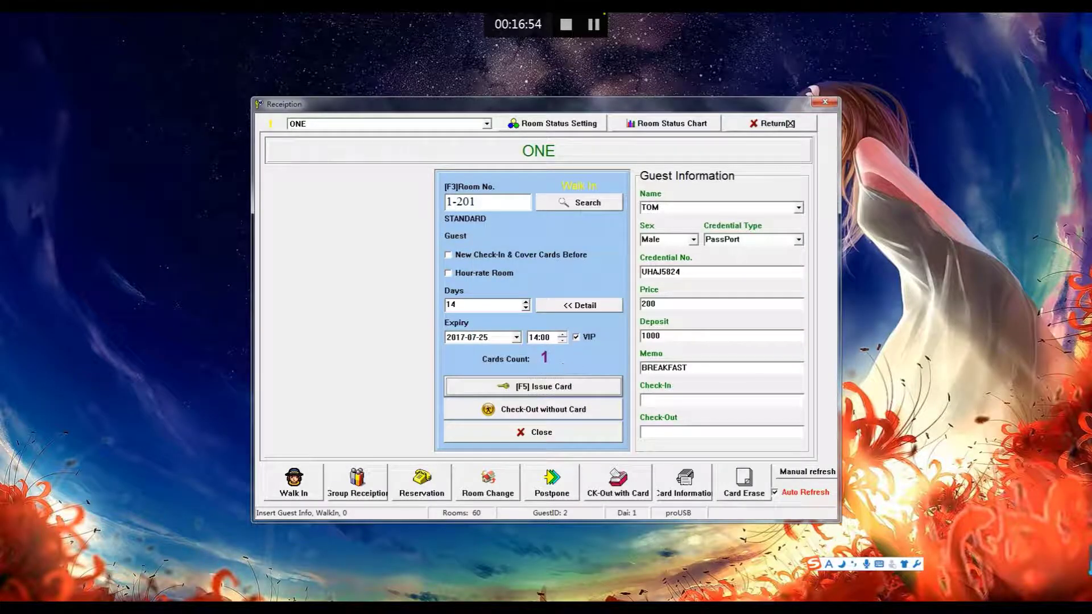
click(534, 436)
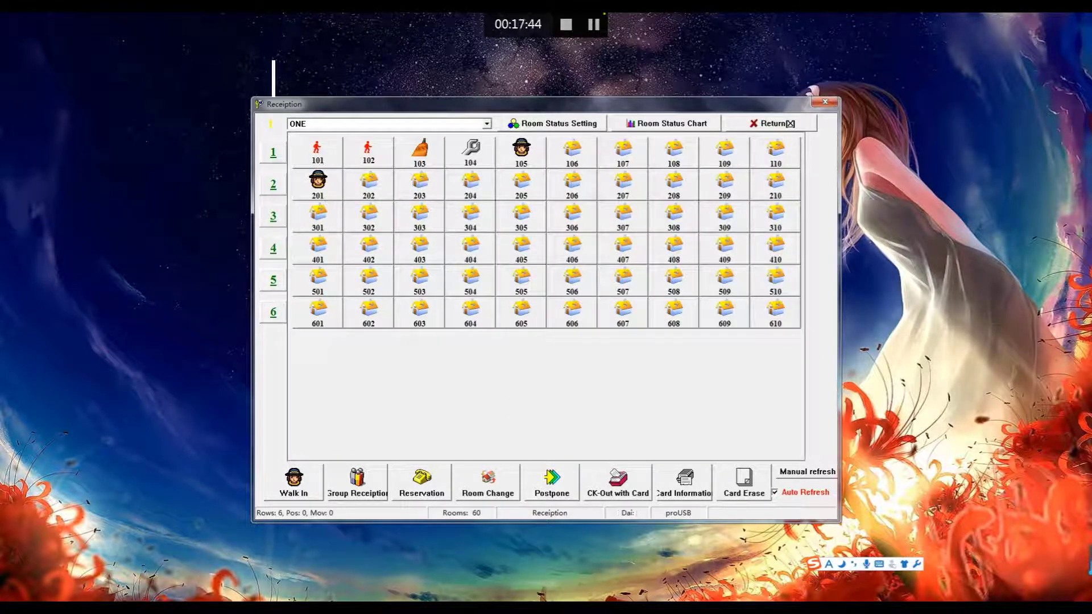
- Start a group check-in and add room 1-401 to the selected rooms
click(359, 481)
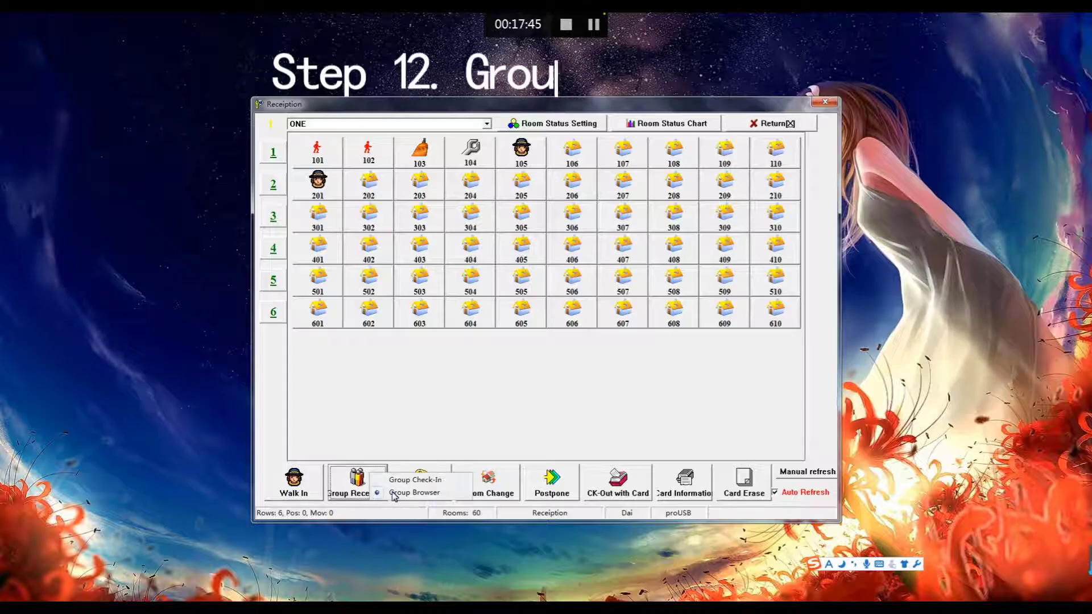
click(410, 481)
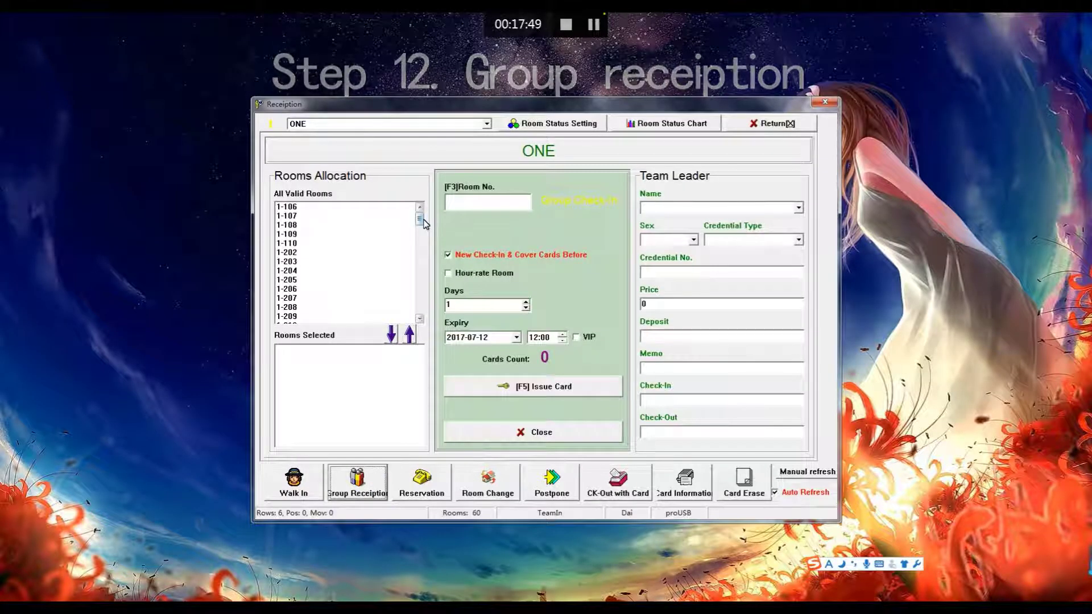
drag(423, 223, 421, 243)
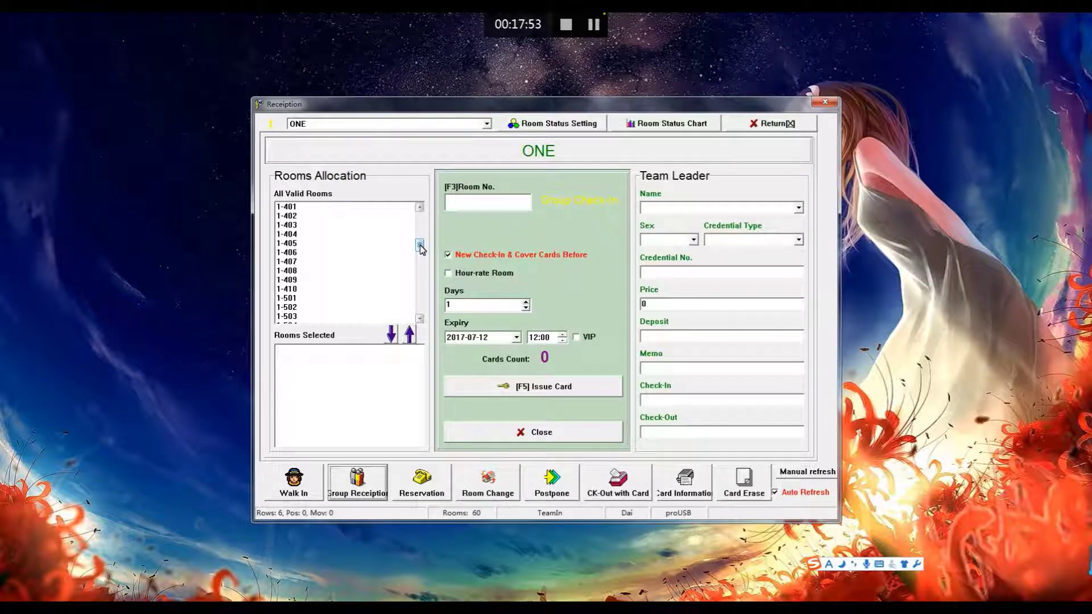
click(304, 211)
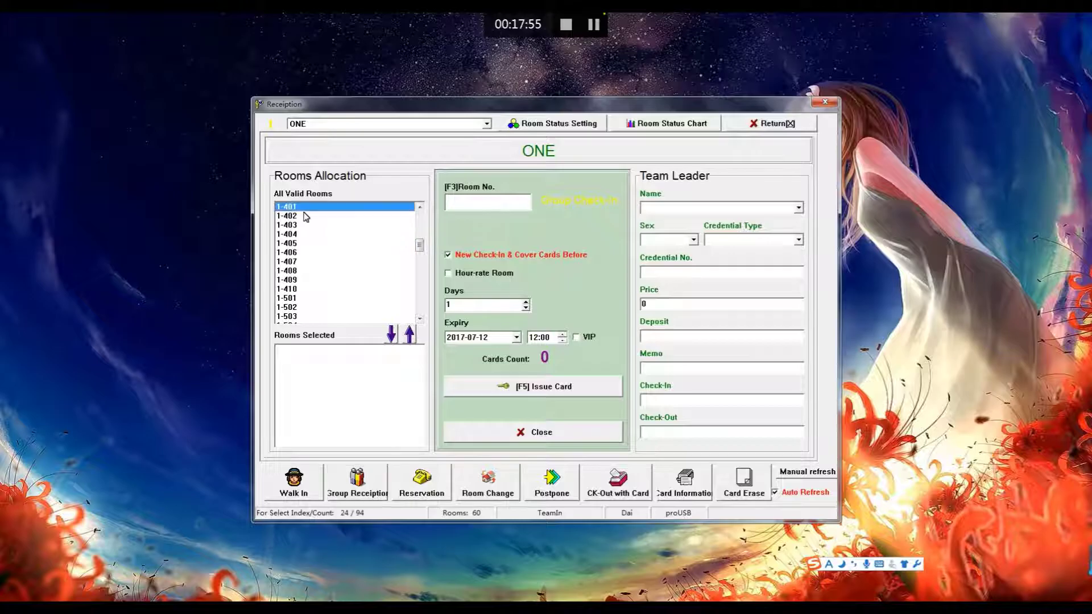
right_click(327, 216)
click(330, 222)
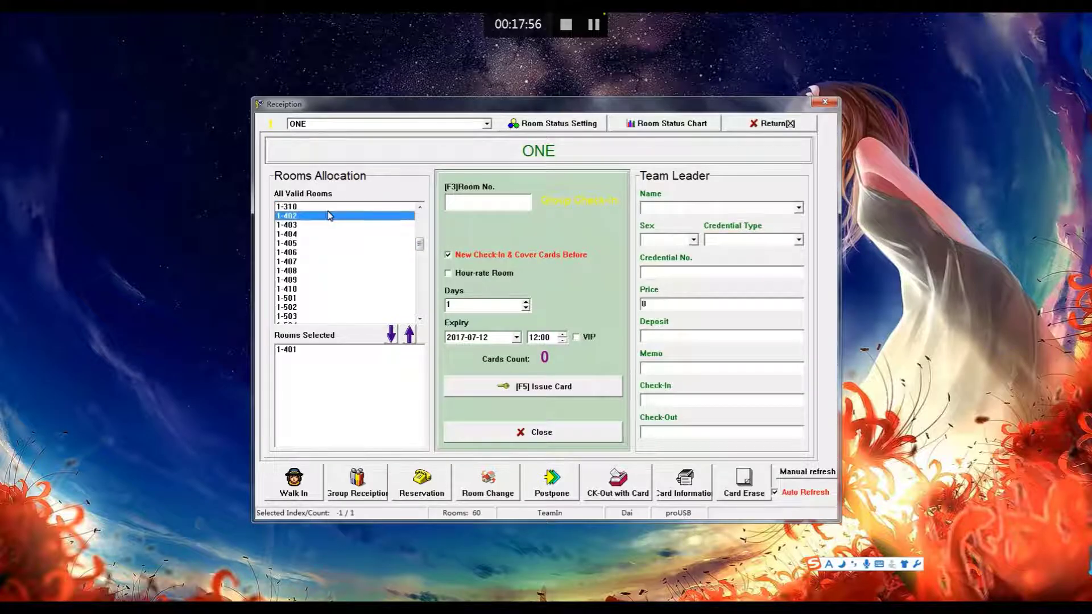
- Add rooms 1-402 through 1-410 to the group's selected rooms
double_click(297, 219)
double_click(296, 219)
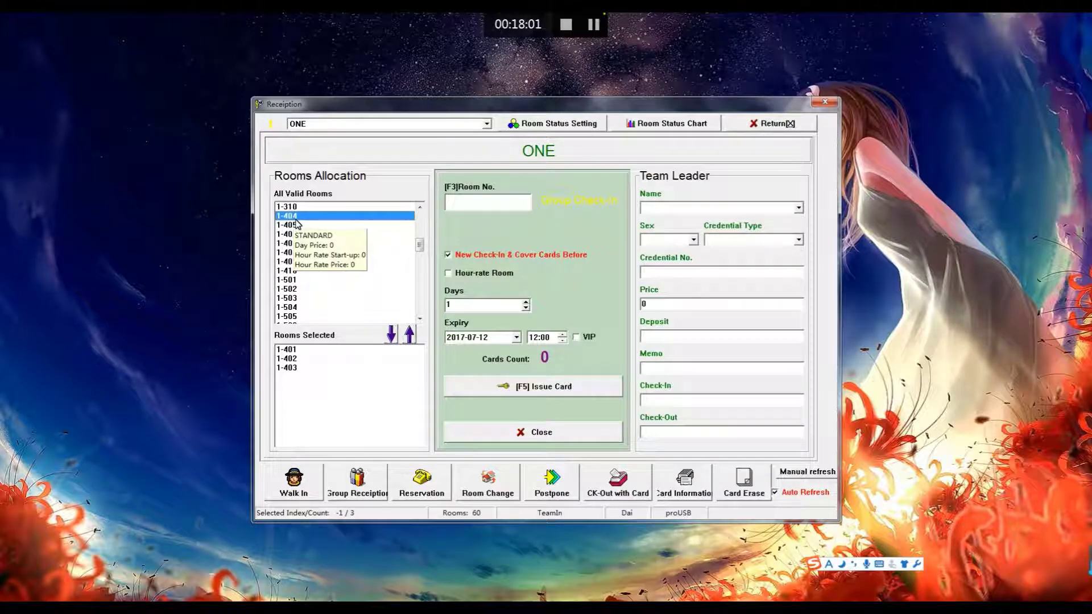
double_click(296, 220)
double_click(295, 220)
double_click(296, 221)
double_click(296, 220)
double_click(296, 219)
double_click(295, 220)
double_click(295, 220)
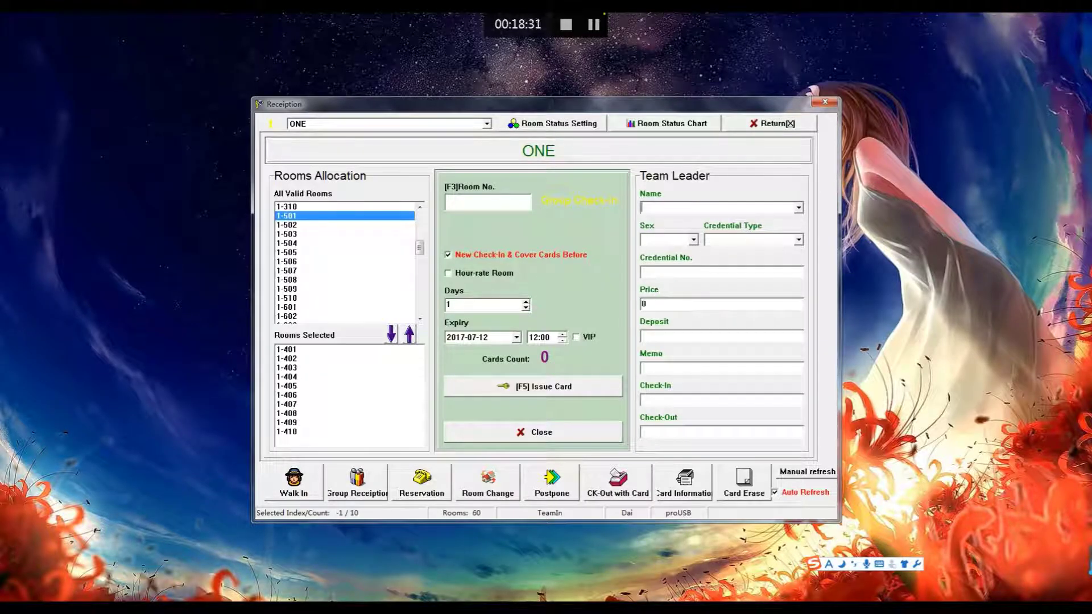
- Enter the team leader's name and sex Male, and issue the card for room 1-401
text(JAME1)
click(693, 239)
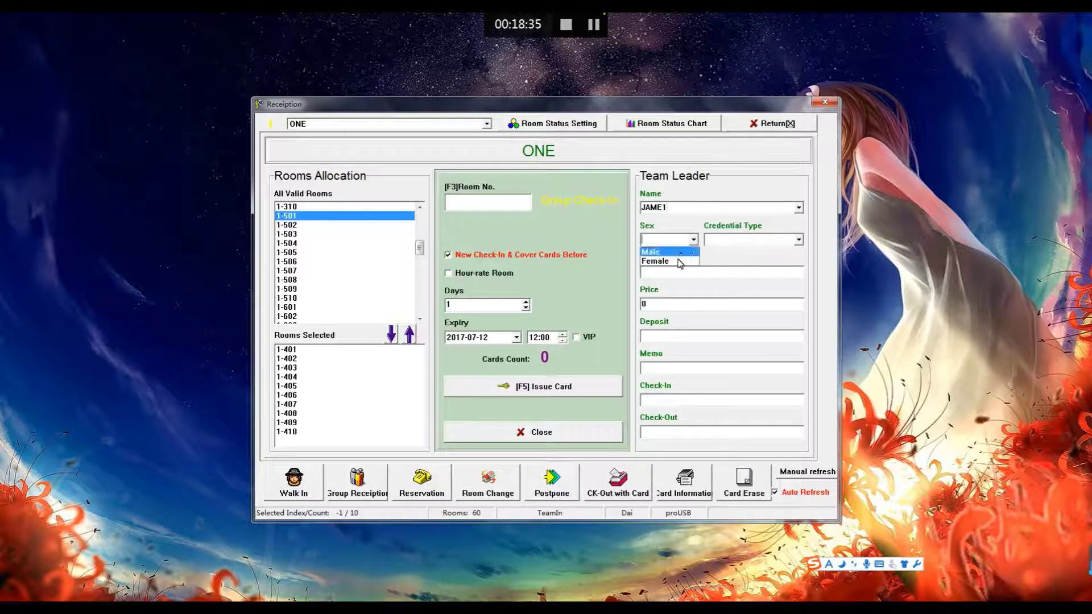
click(678, 256)
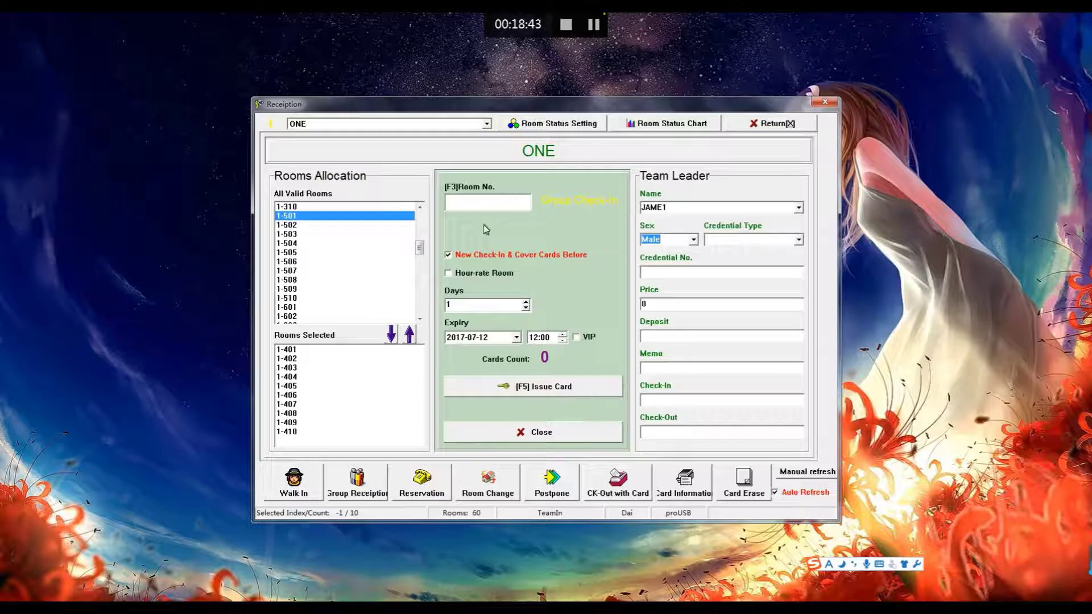
click(325, 350)
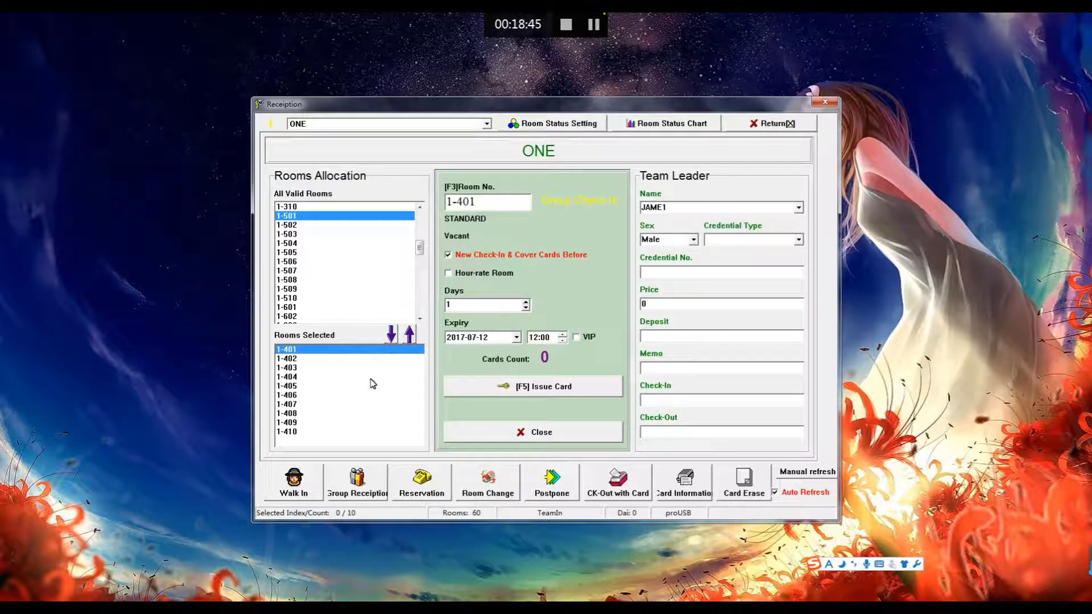
click(542, 395)
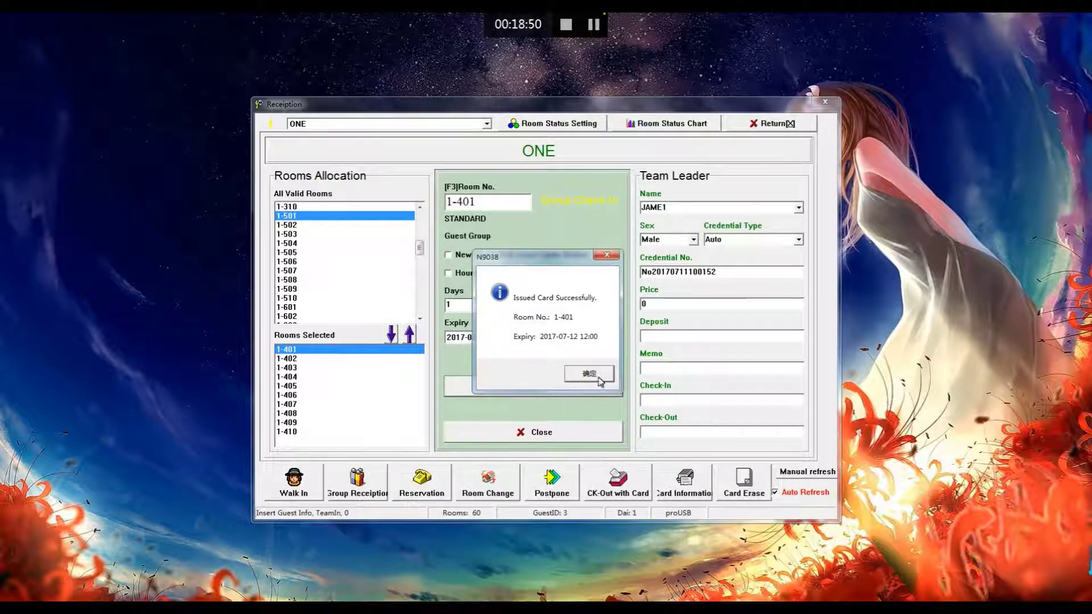
click(598, 380)
- Issue the room 1-402 card under the next team member's name
click(312, 360)
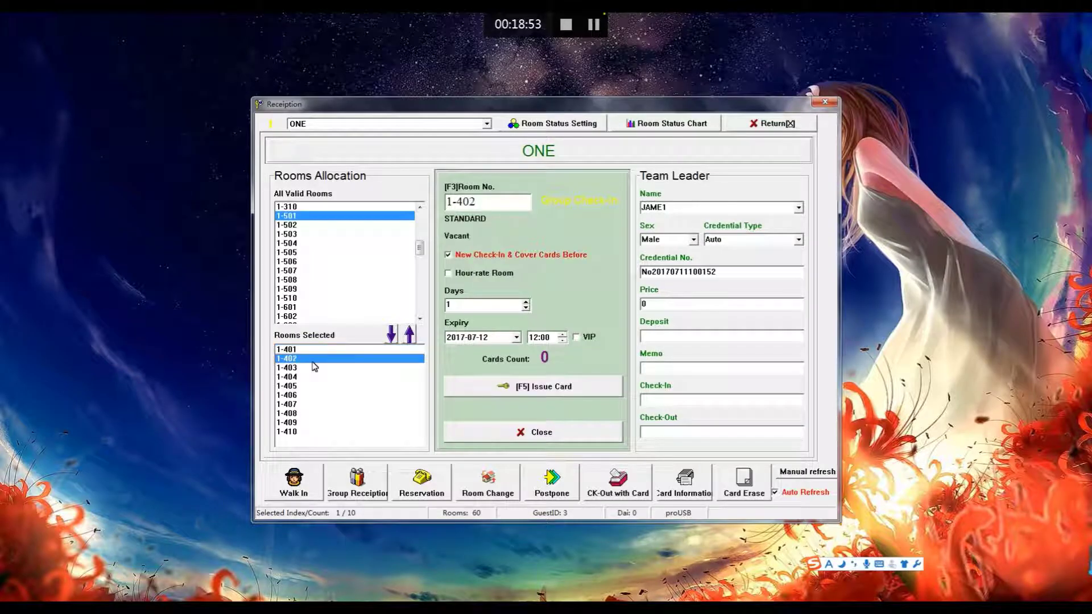
double_click(677, 211)
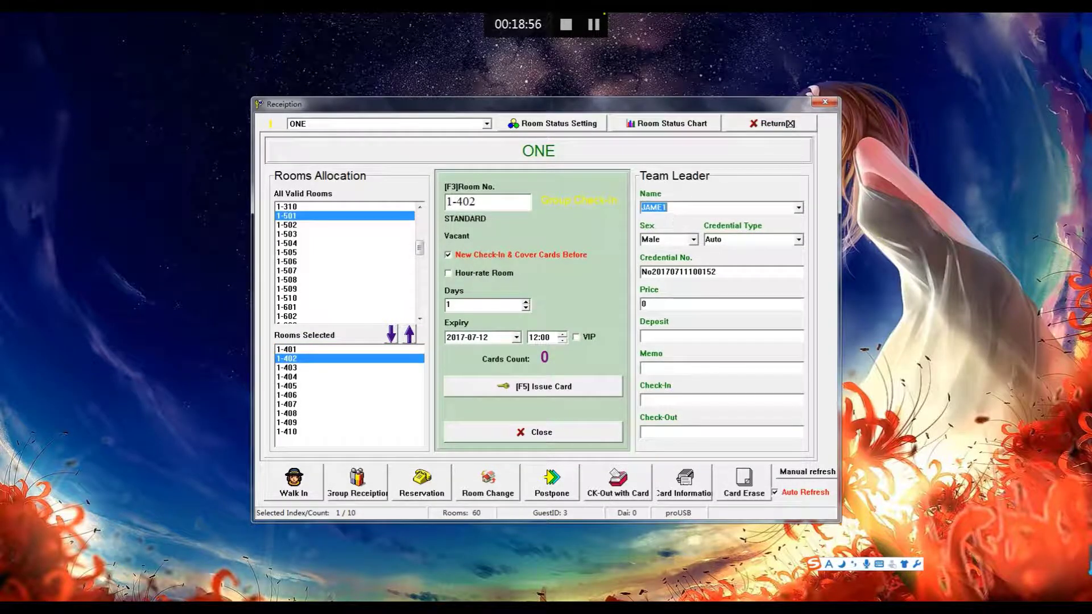
click(671, 208)
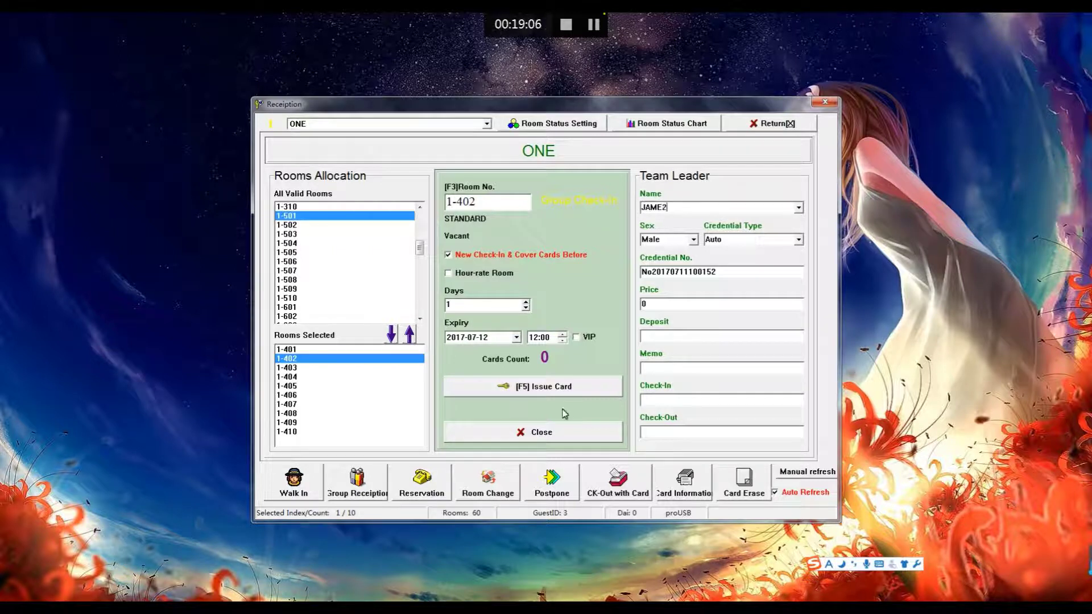
click(563, 390)
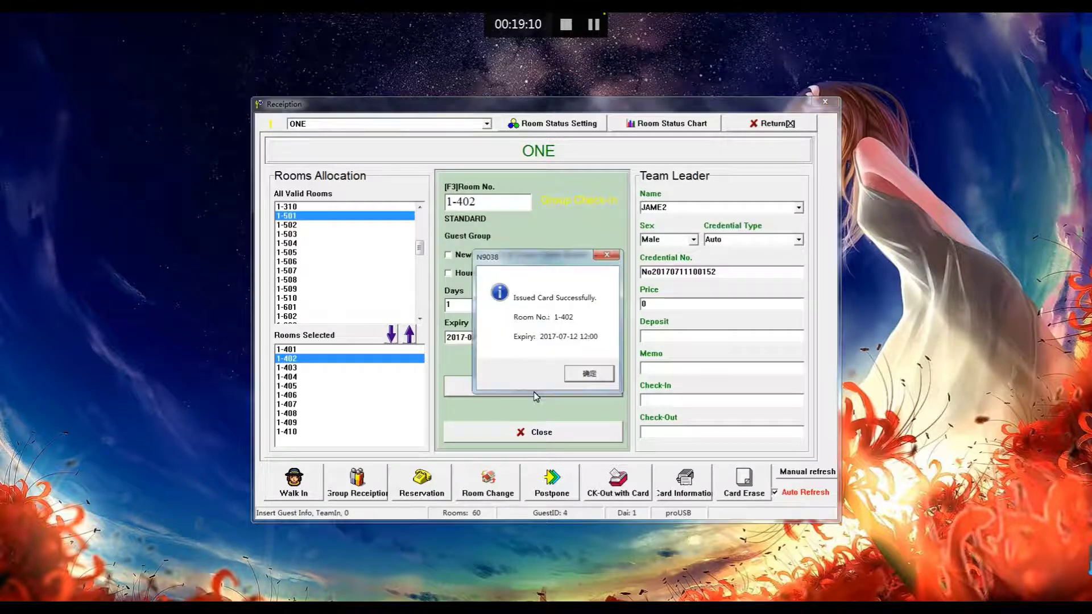
click(589, 374)
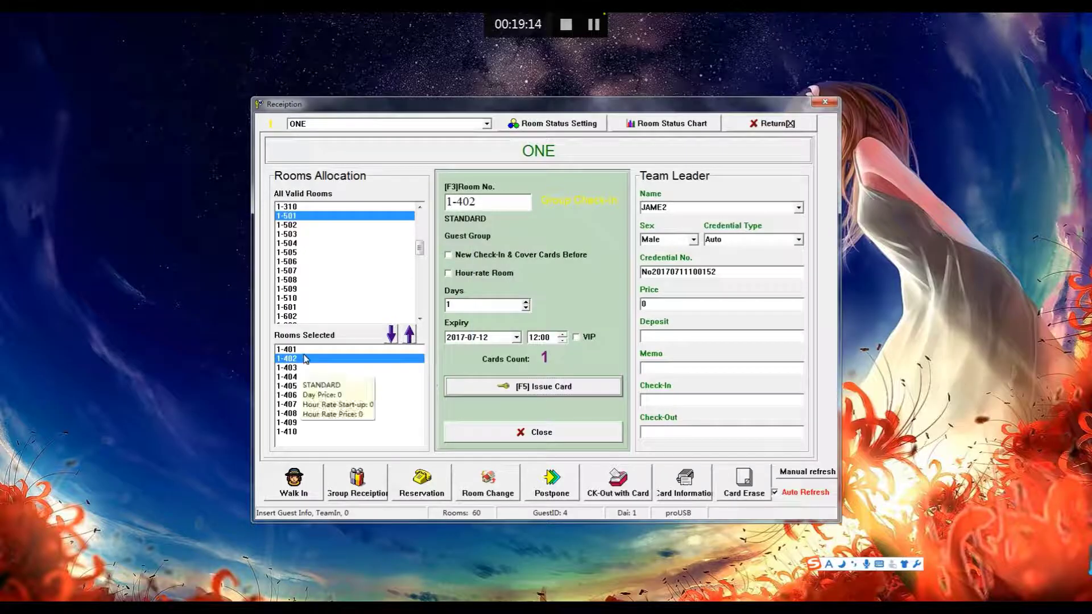
- Issue the room 1-403 card with the member name ending in 3
key(Up)
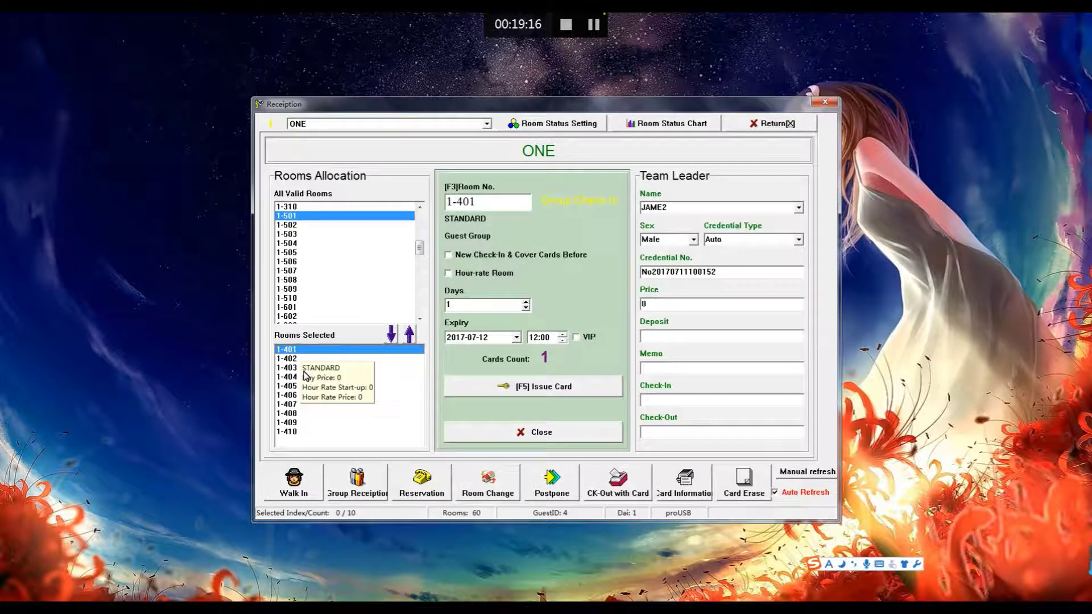
click(303, 371)
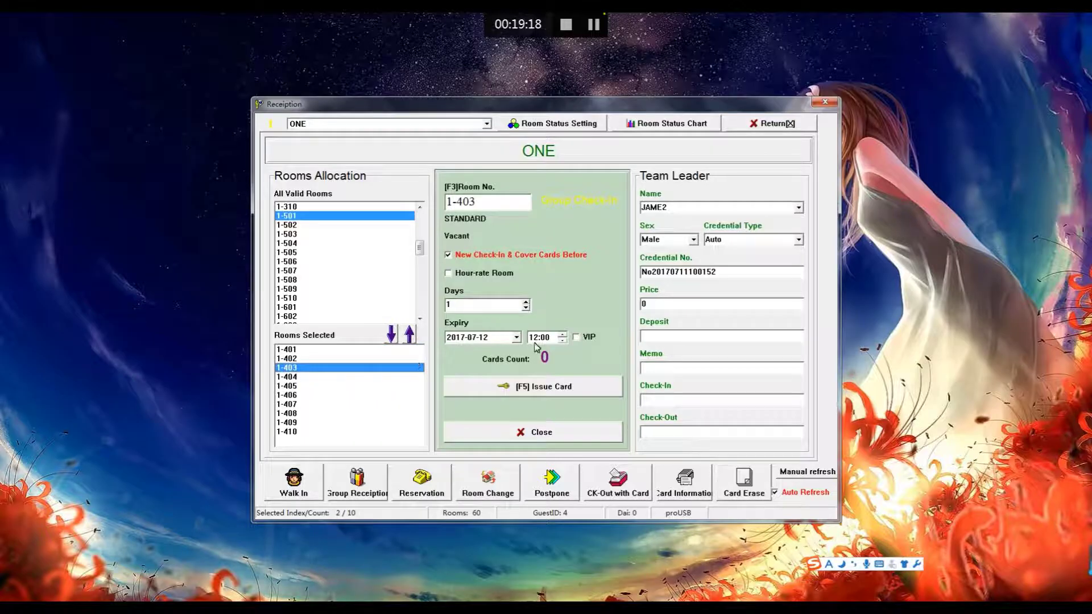
drag(672, 208, 641, 208)
click(654, 208)
text(3)
click(547, 392)
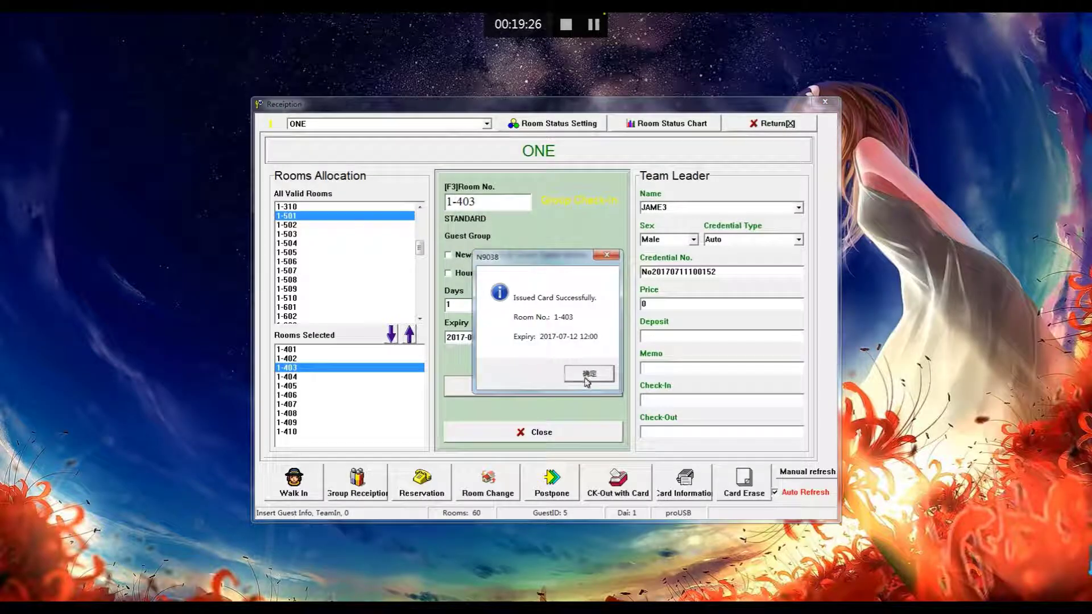
click(588, 378)
click(329, 381)
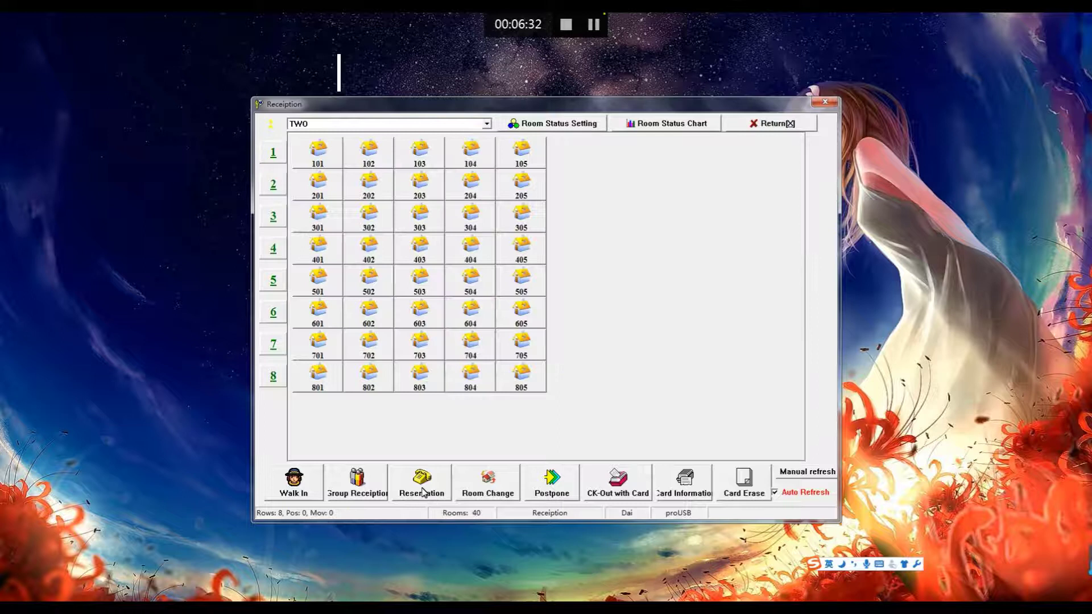
click(422, 493)
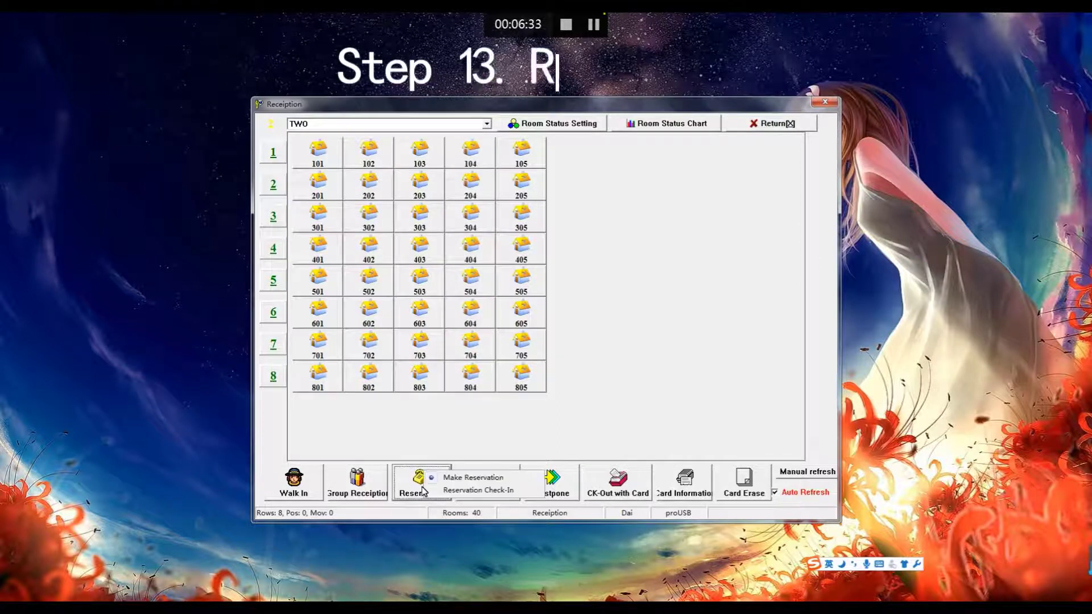
- Start a new reservation with the guest's name, sex Female, ID Card number and a 222 deposit
click(457, 479)
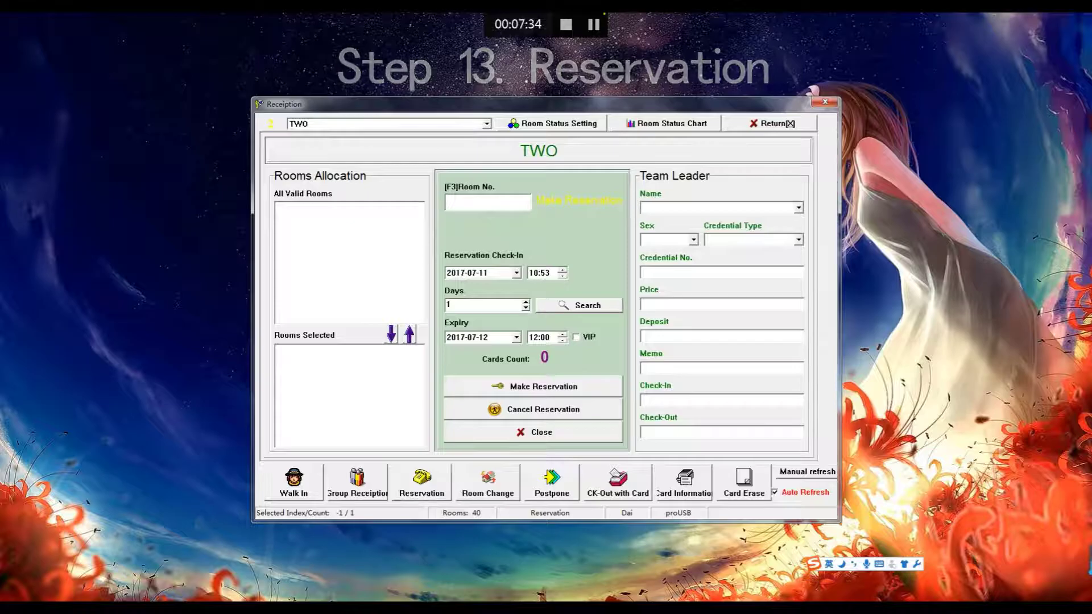
text(Janny)
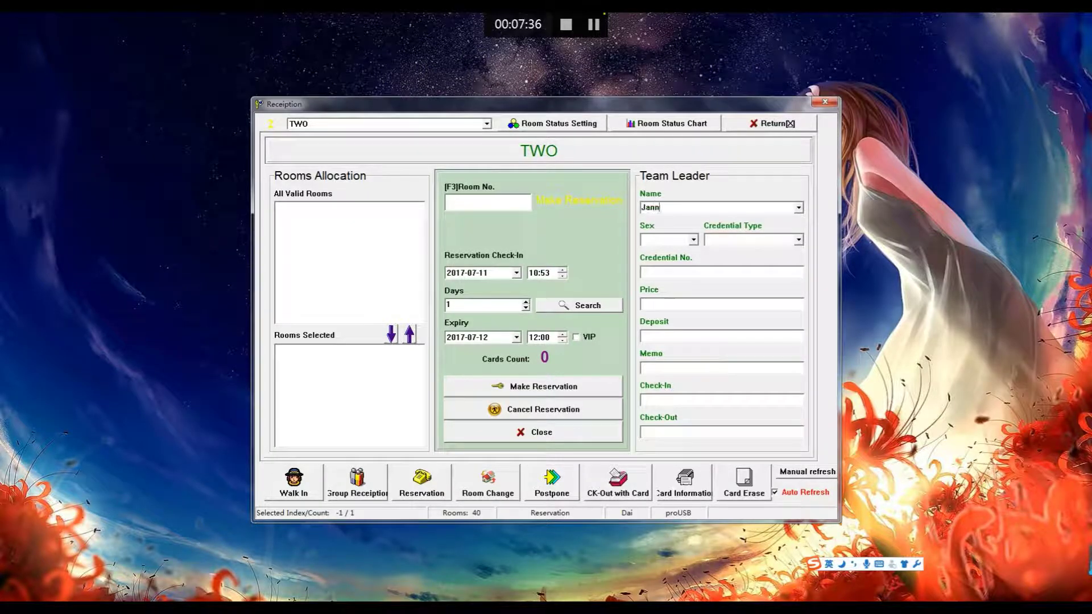
click(693, 240)
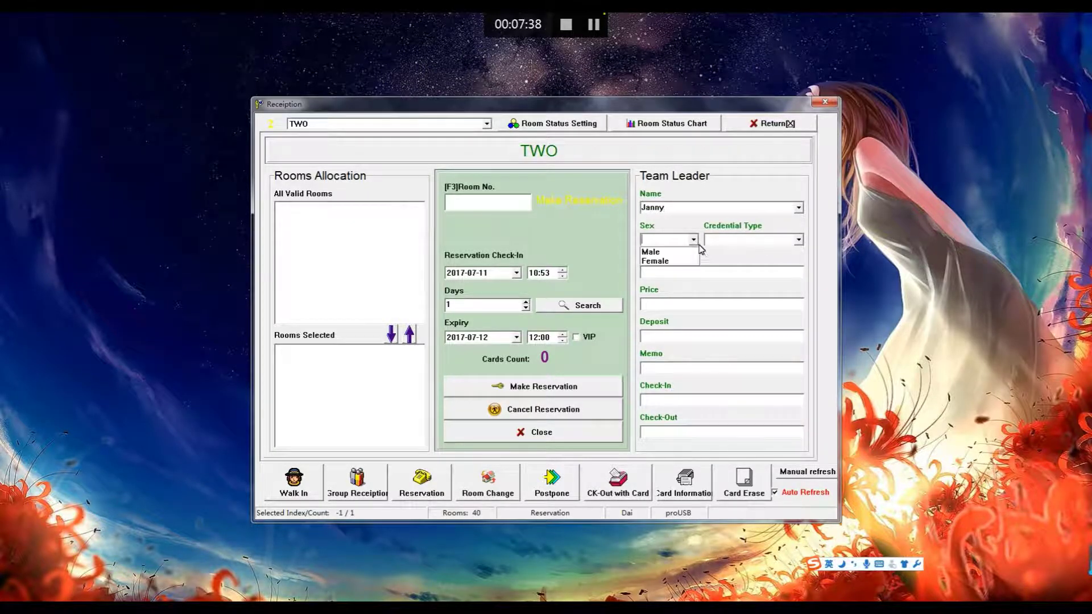
click(659, 262)
click(799, 240)
click(745, 259)
click(690, 273)
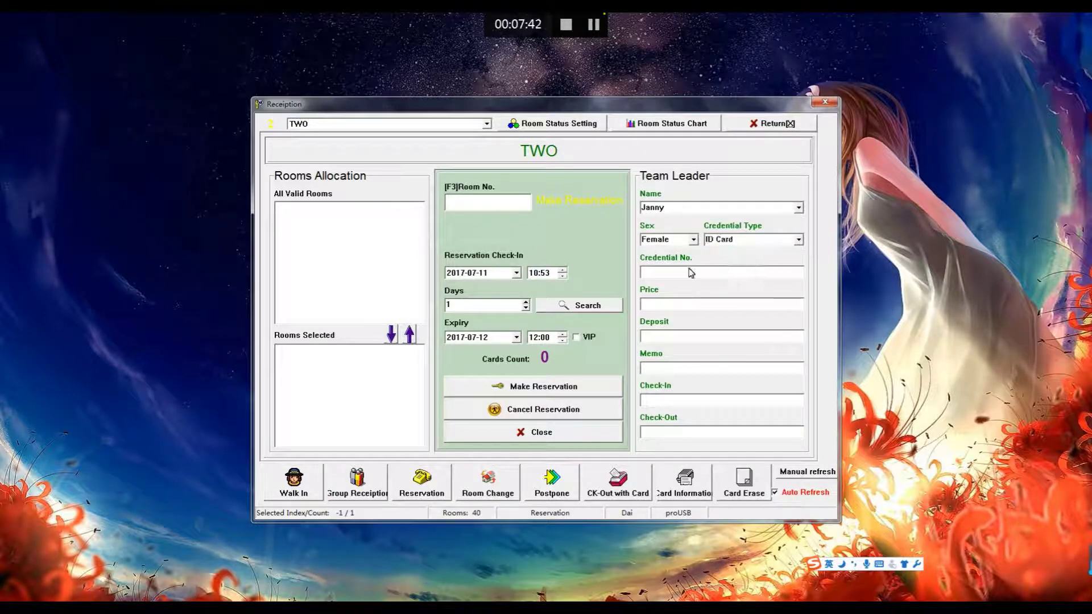
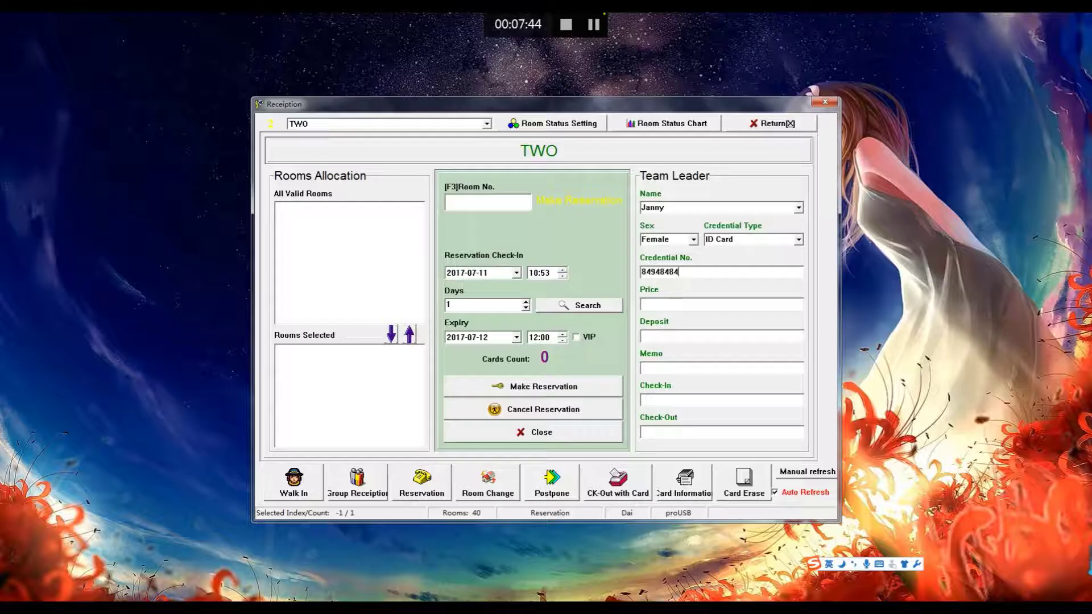
text(555)
key(Tab)
text(222)
- Set check-in to 2017-08-01 for 2 days, find free rooms, and reserve room 2-805
click(518, 274)
click(498, 369)
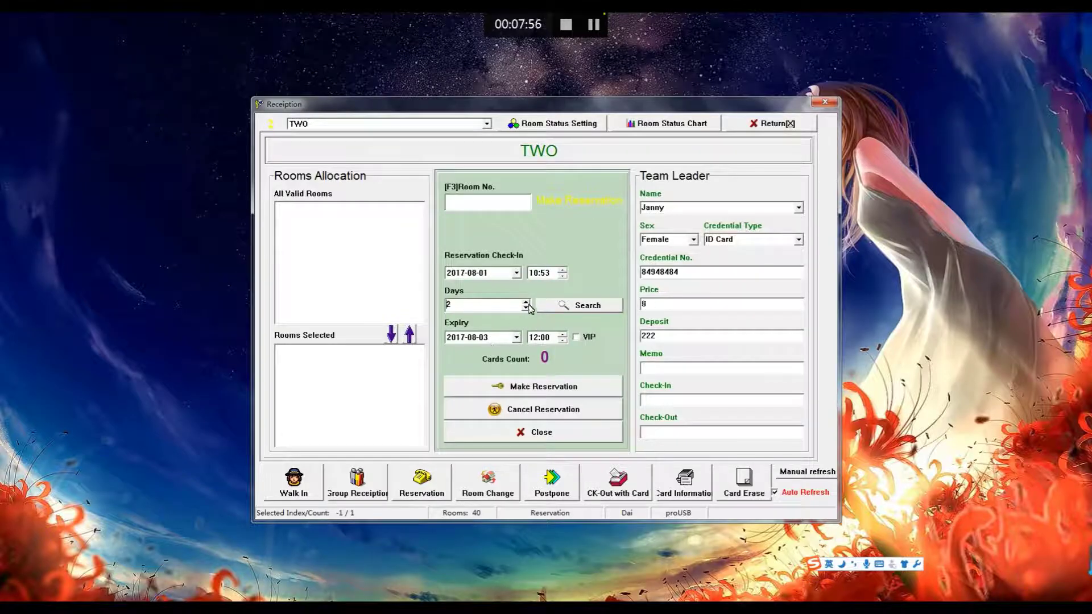
click(592, 306)
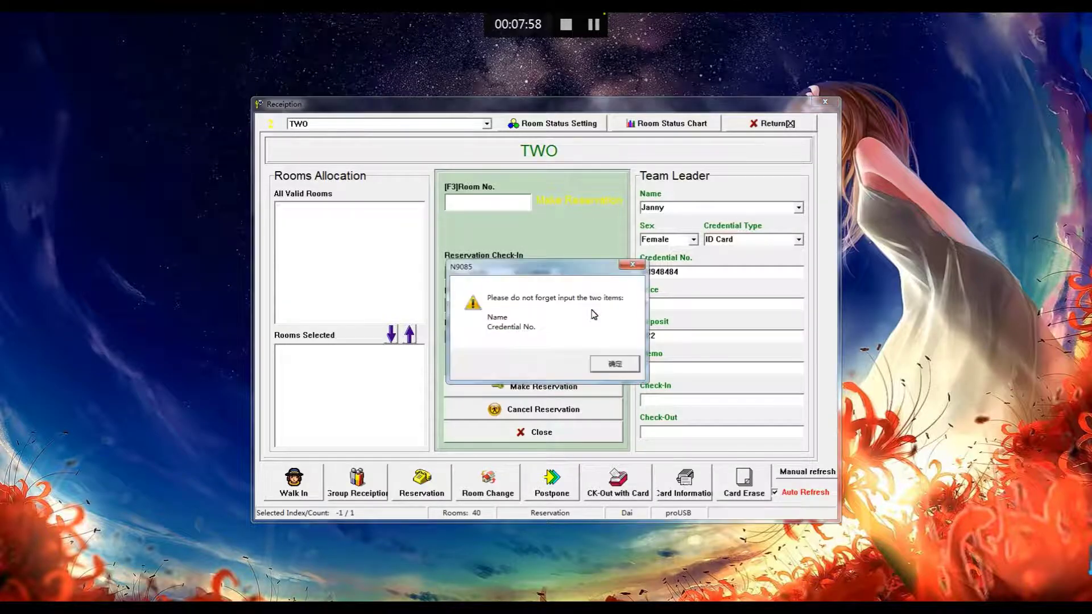
click(613, 364)
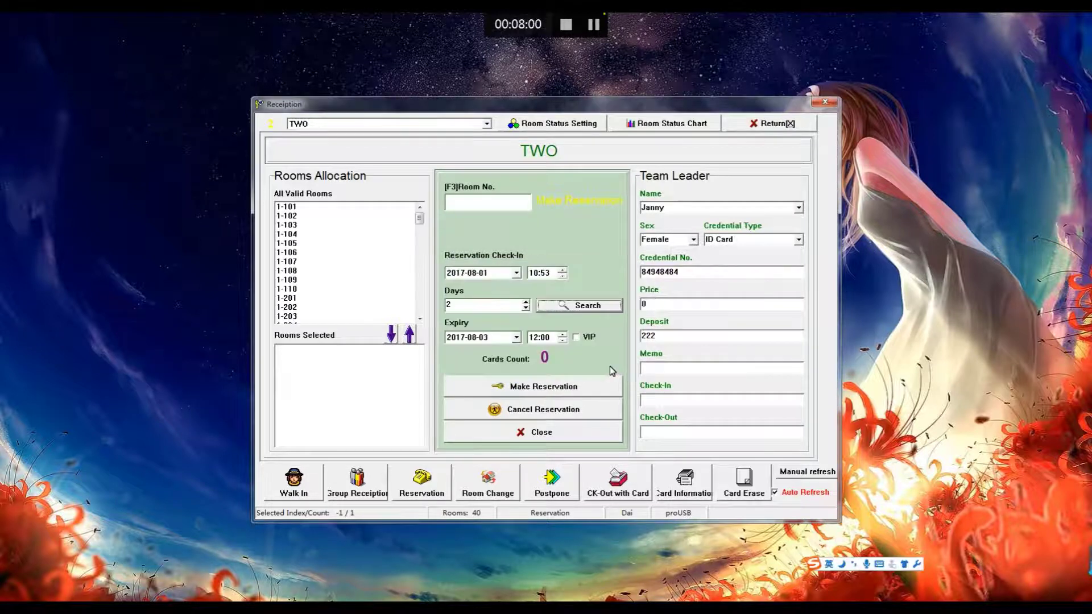
scroll(304, 290, down, 10)
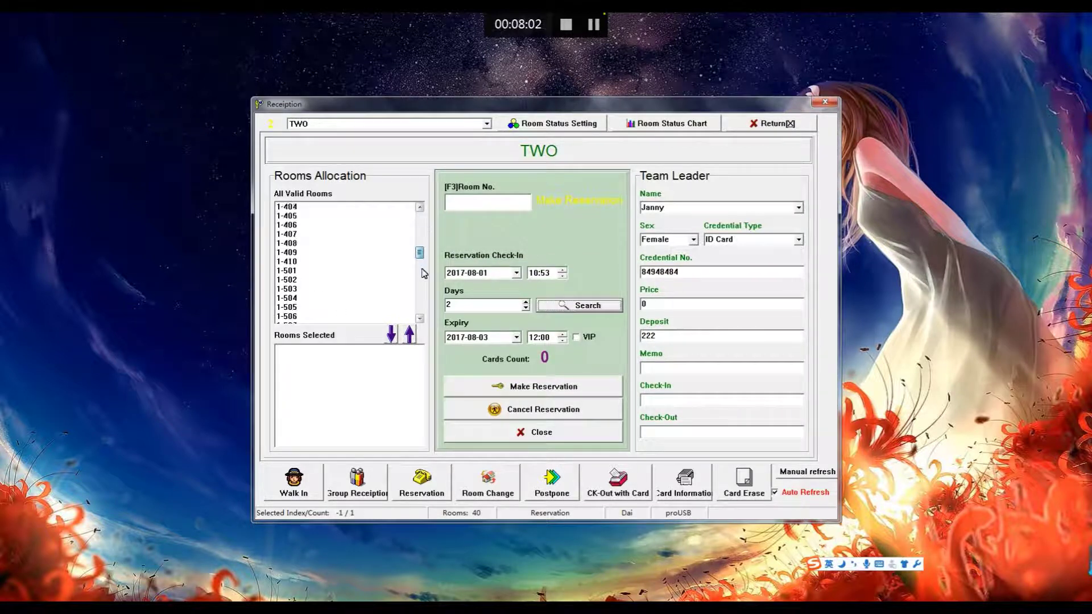
double_click(304, 317)
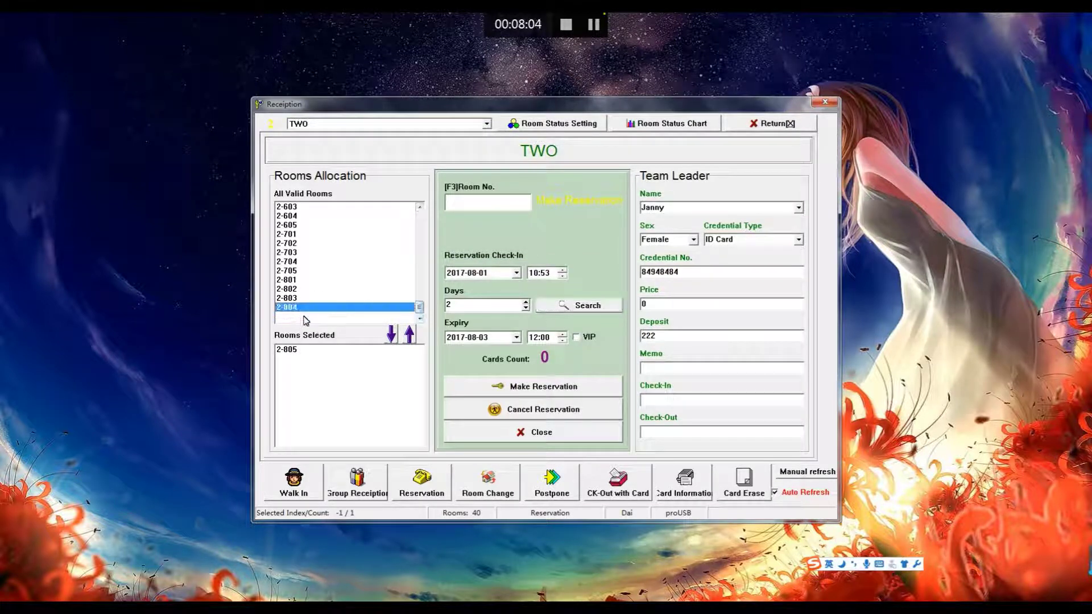
click(550, 389)
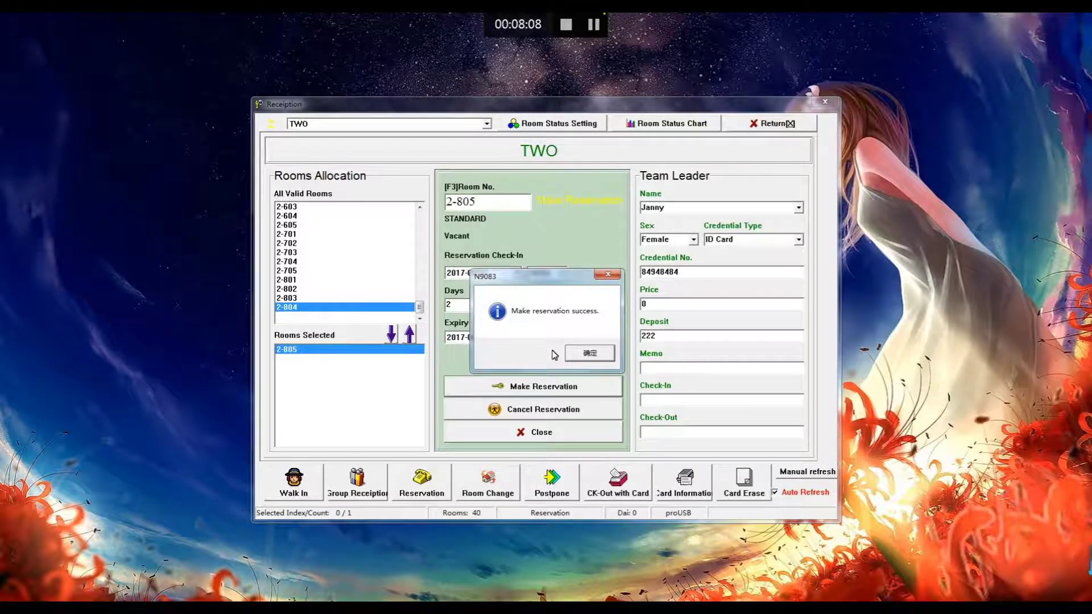
click(590, 355)
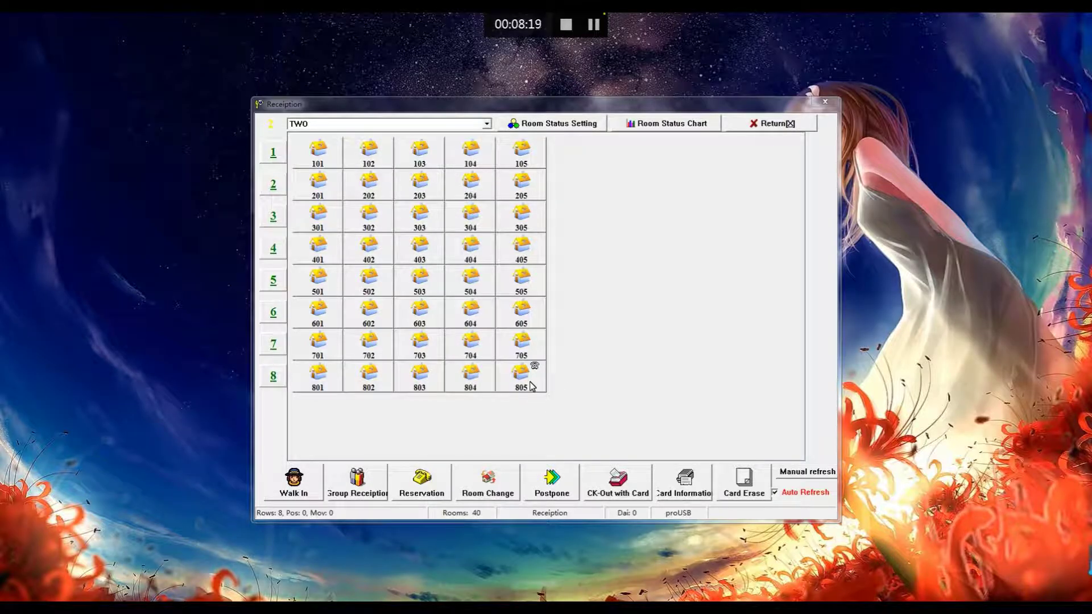
- Use Reservation Check-In to check in room 2-805's reservation and issue her guest card
click(532, 381)
mouse_move(532, 381)
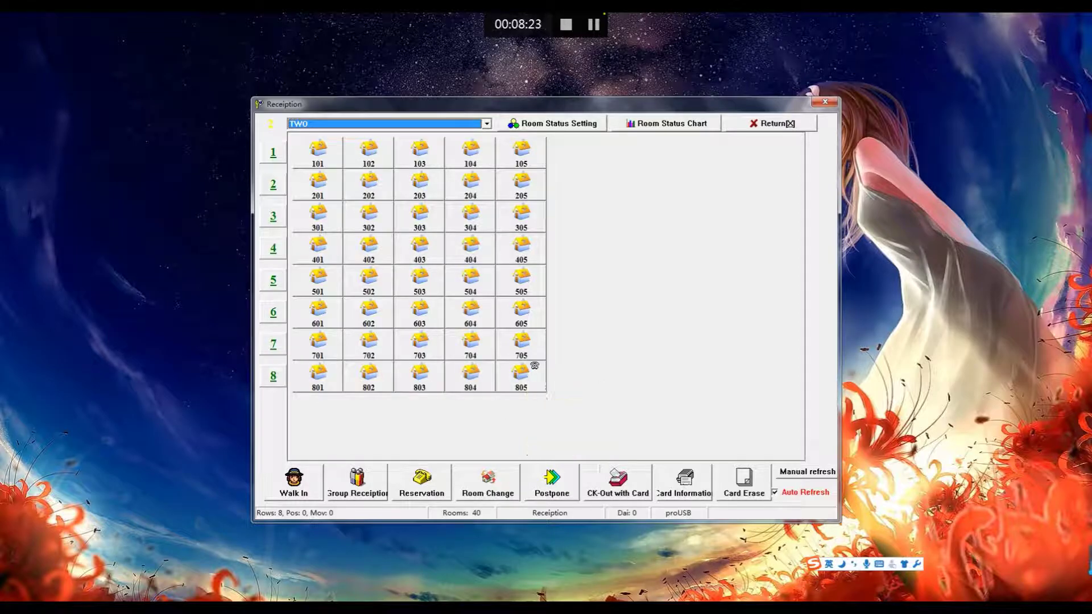
click(429, 480)
click(462, 499)
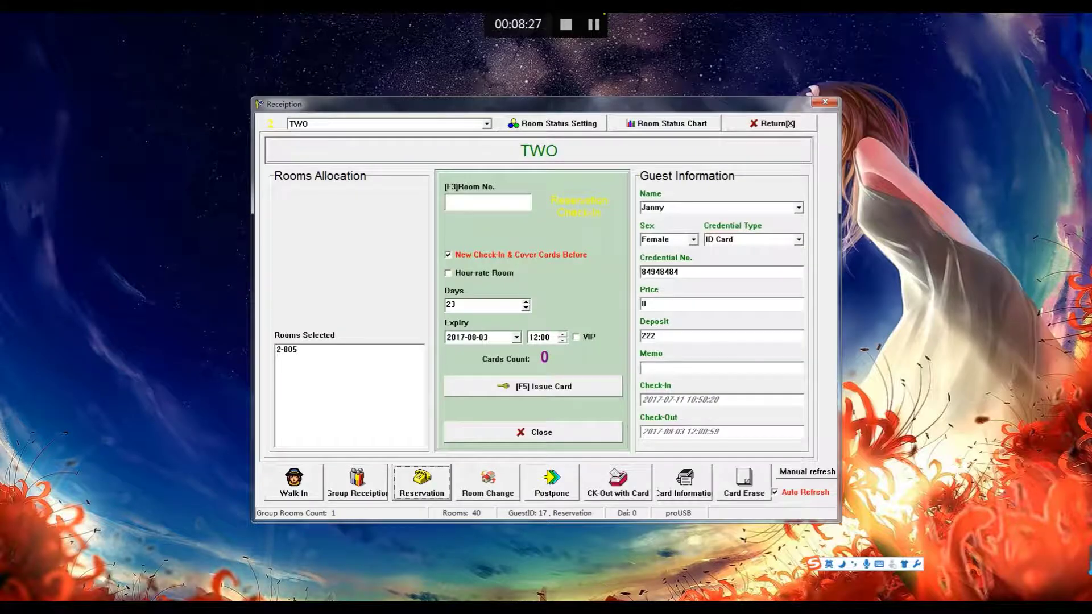
click(296, 350)
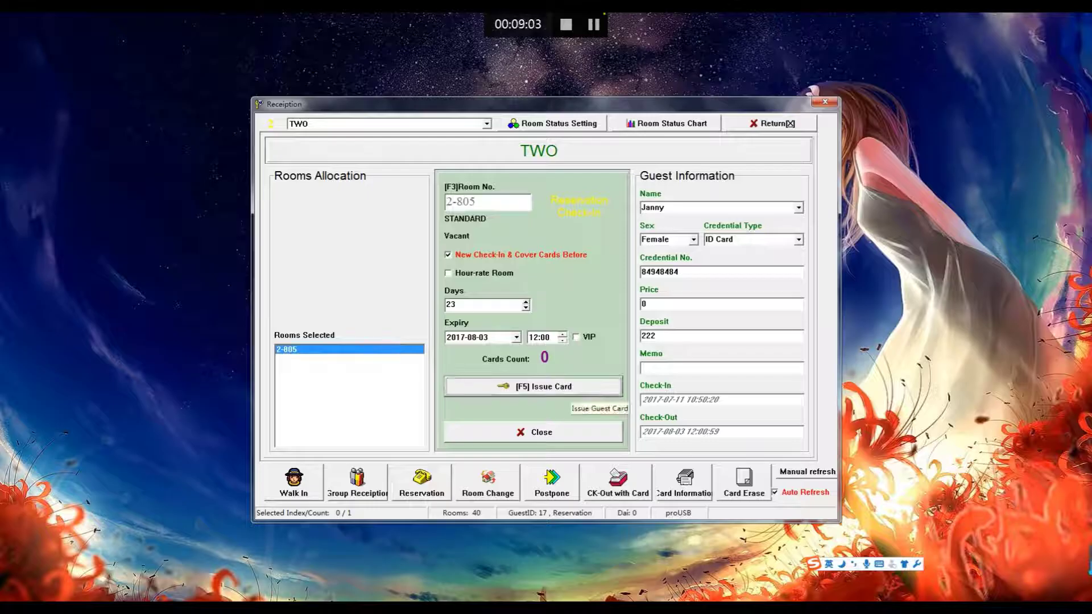
click(568, 390)
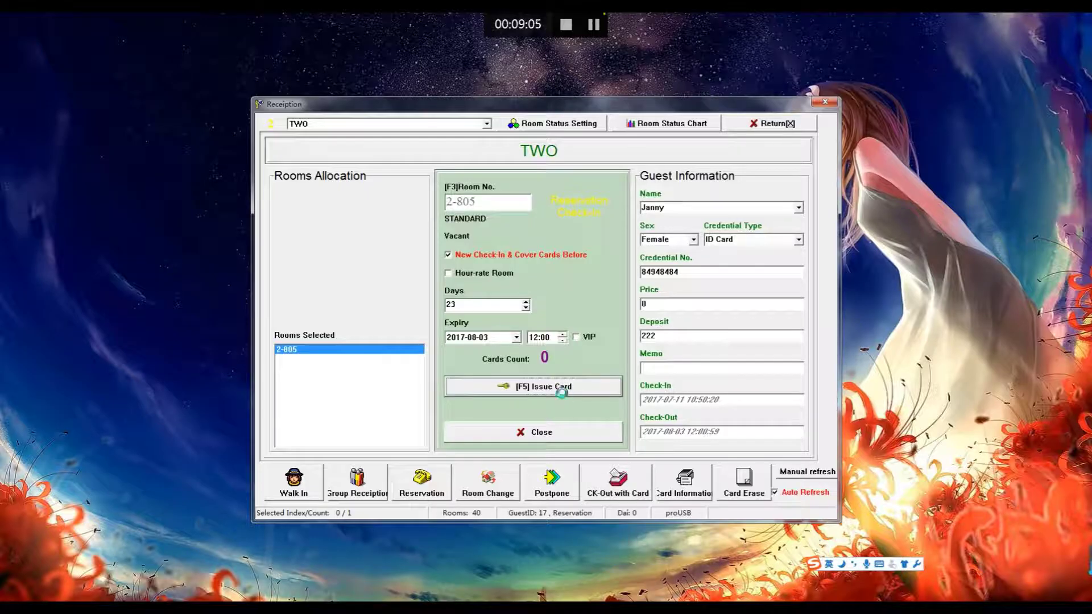
click(589, 373)
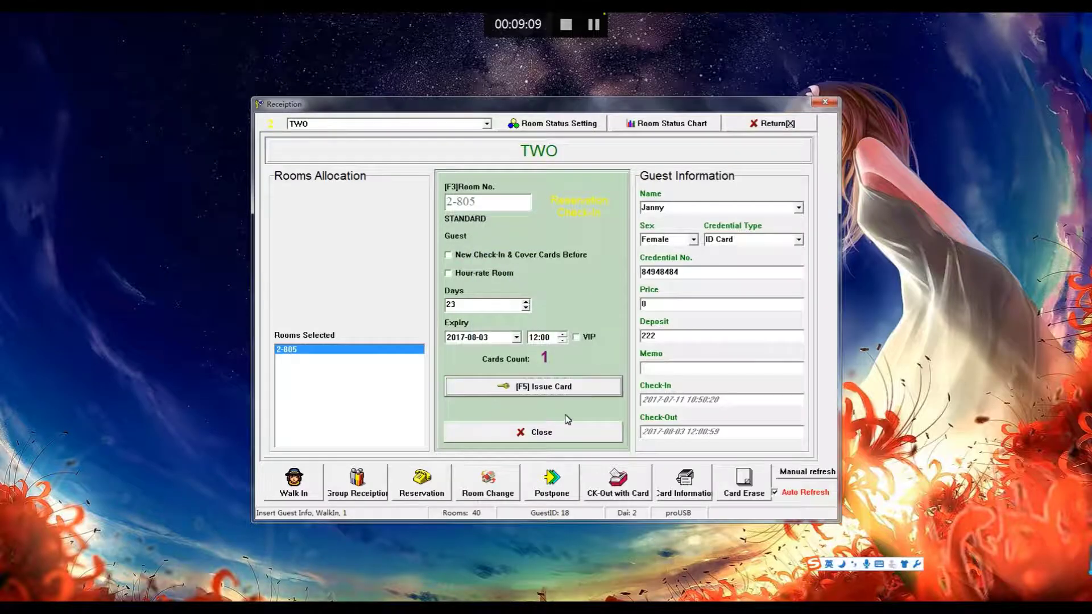
click(543, 437)
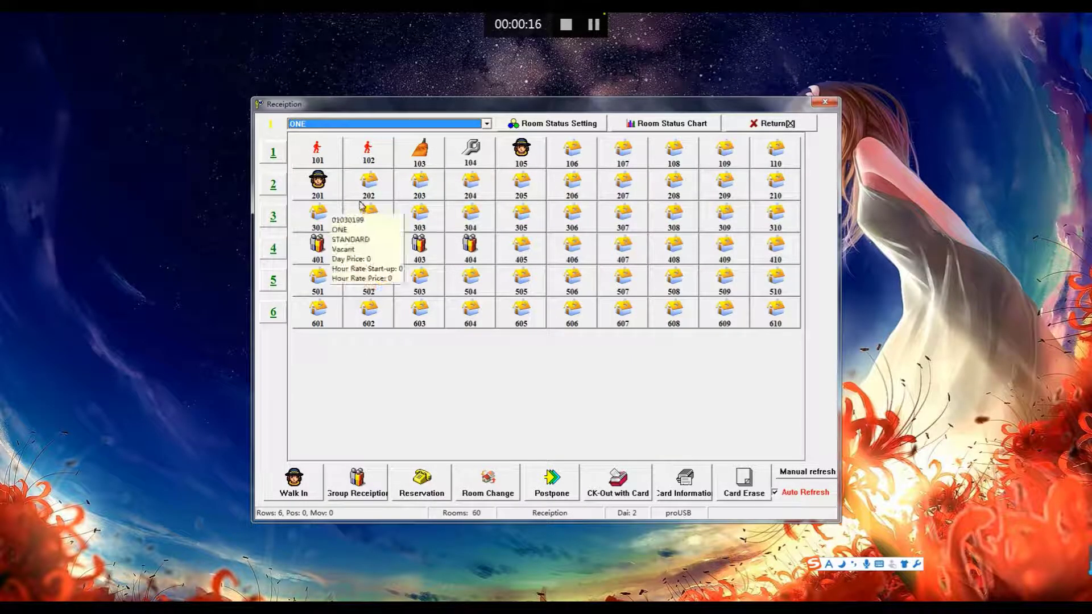
- Switch floors to TWO and back to ONE, then open room 1-201's Walk In card panel
click(487, 128)
click(473, 149)
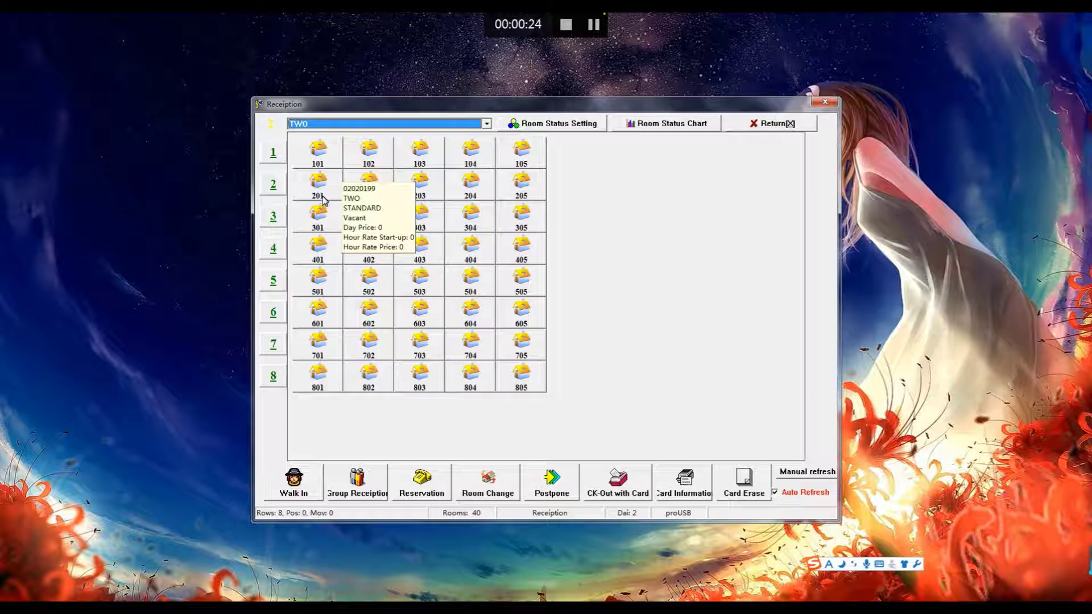
click(487, 123)
click(467, 140)
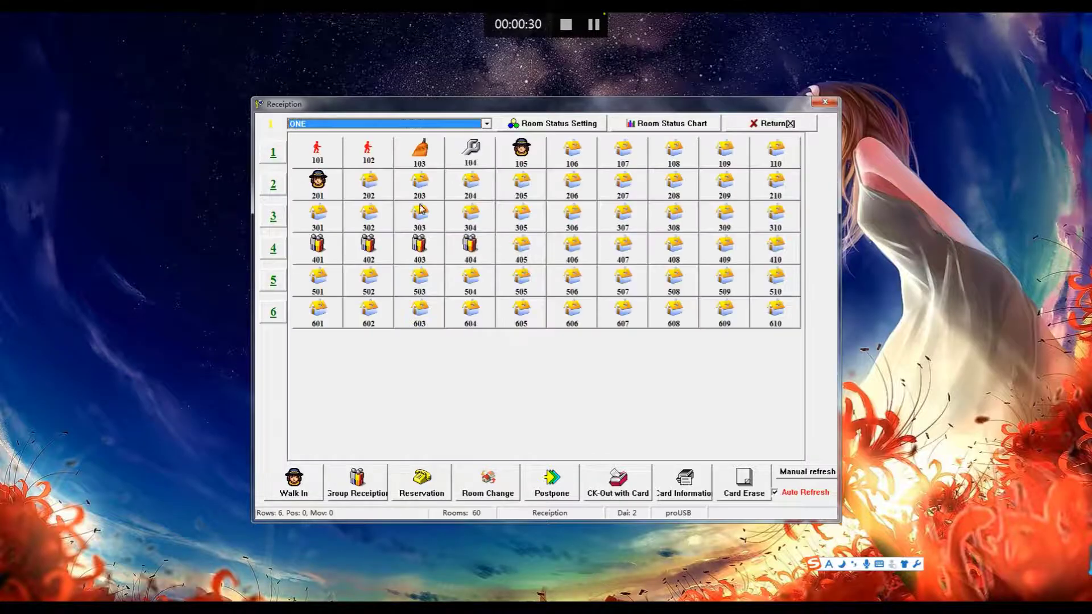
mouse_move(323, 193)
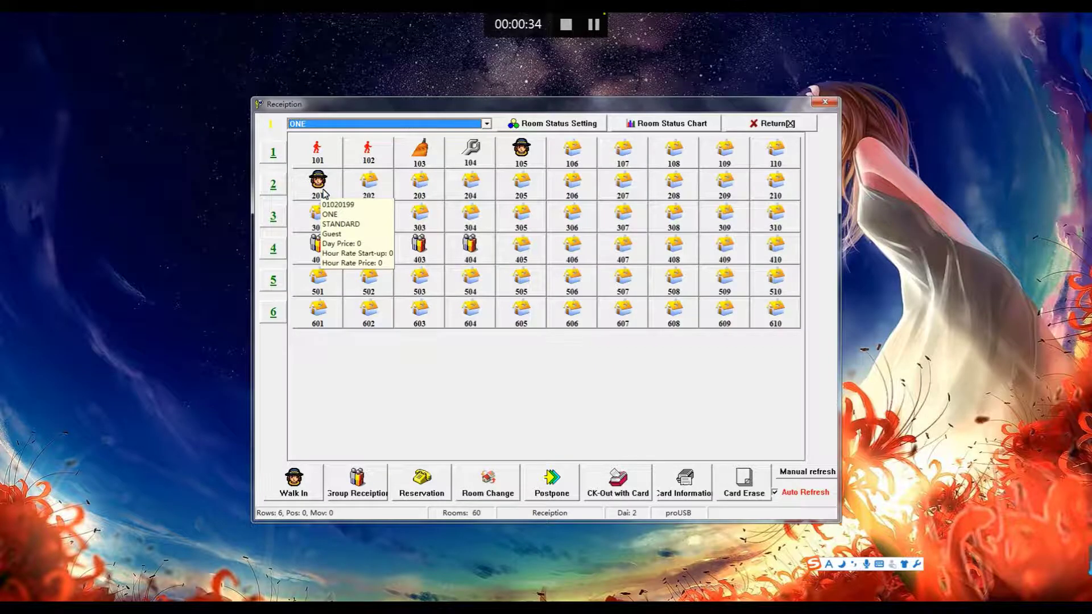
double_click(323, 193)
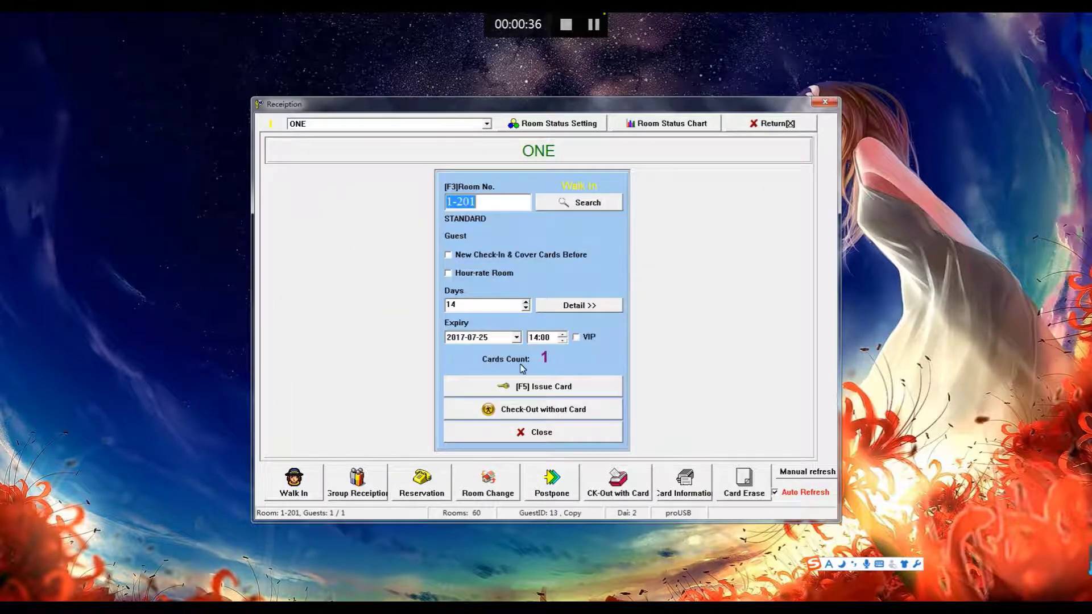
- Use Room Change to move the 1-201 guest to building TWO room 201, issuing the 2-201 card
click(613, 310)
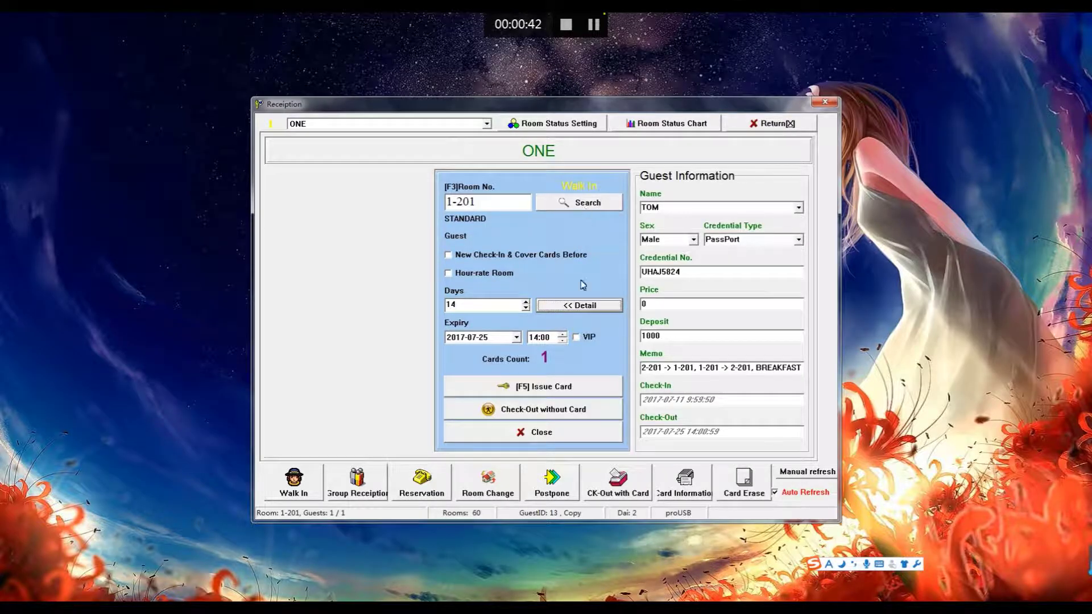
click(488, 482)
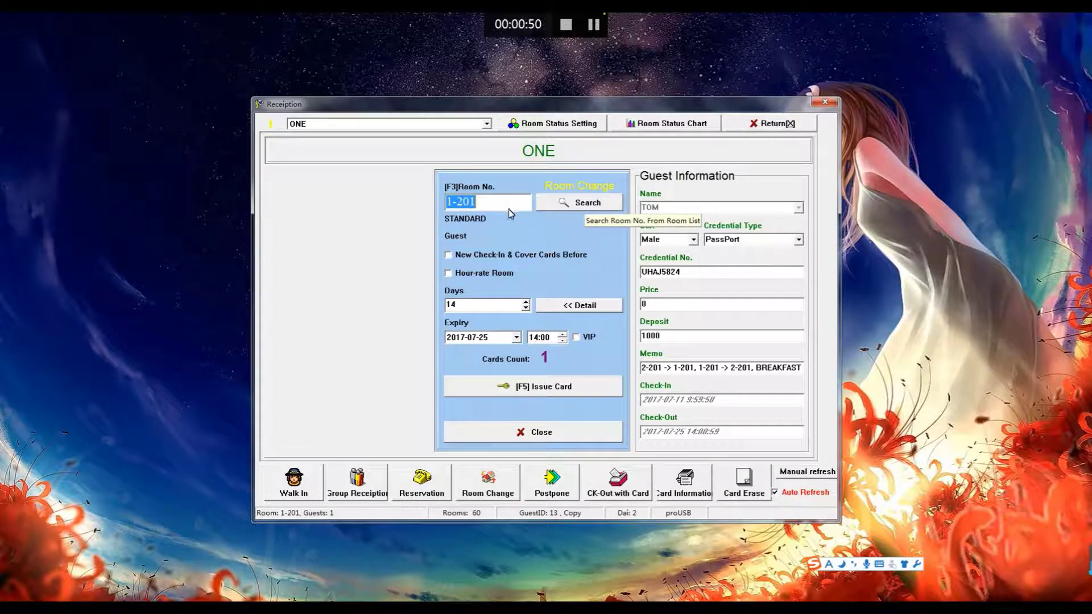
click(586, 209)
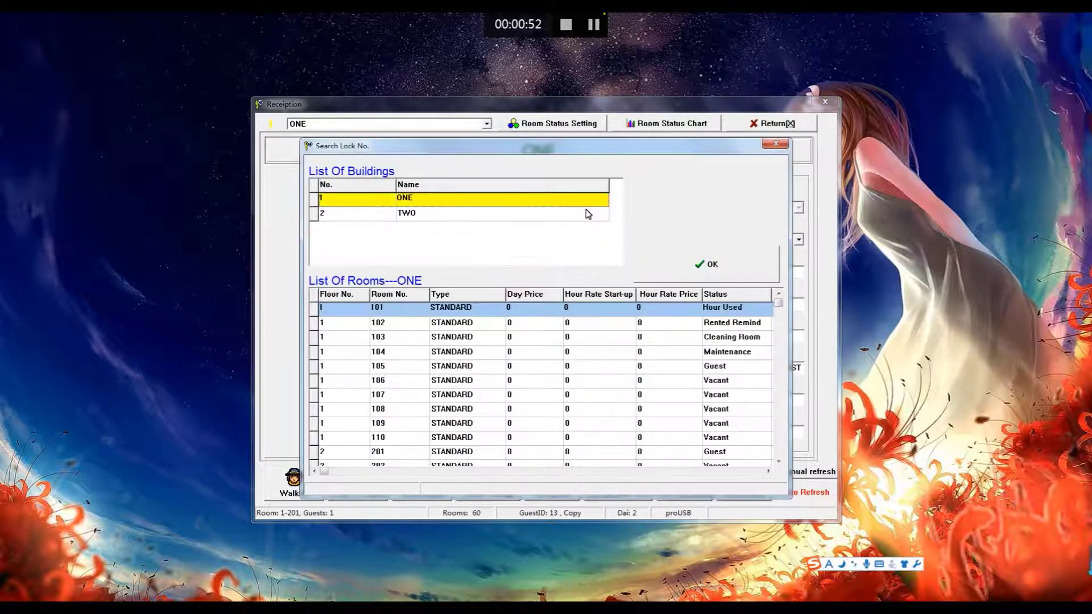
click(416, 219)
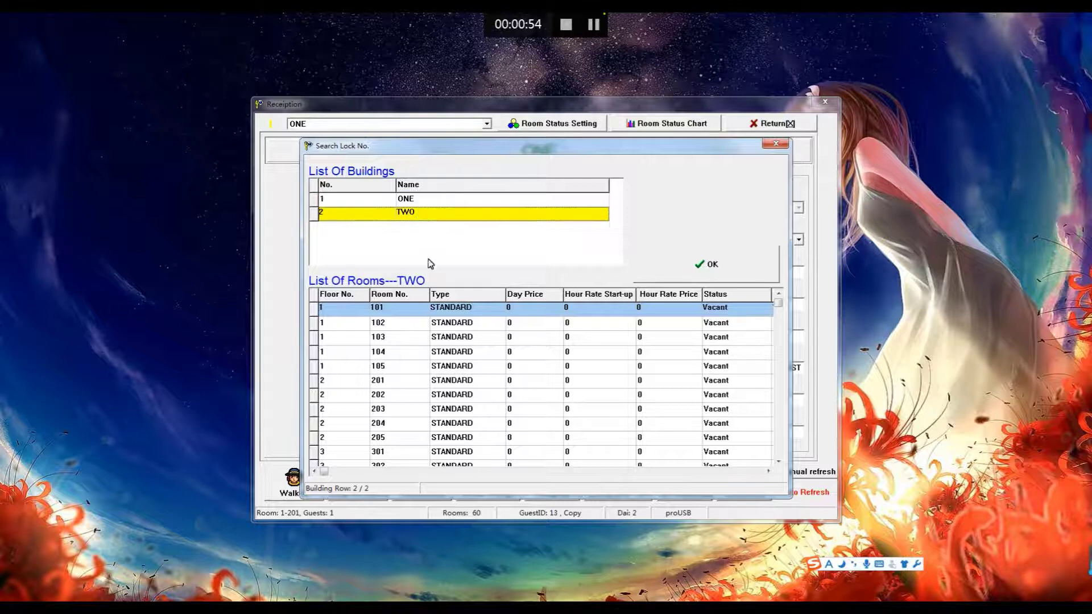
click(411, 385)
click(716, 268)
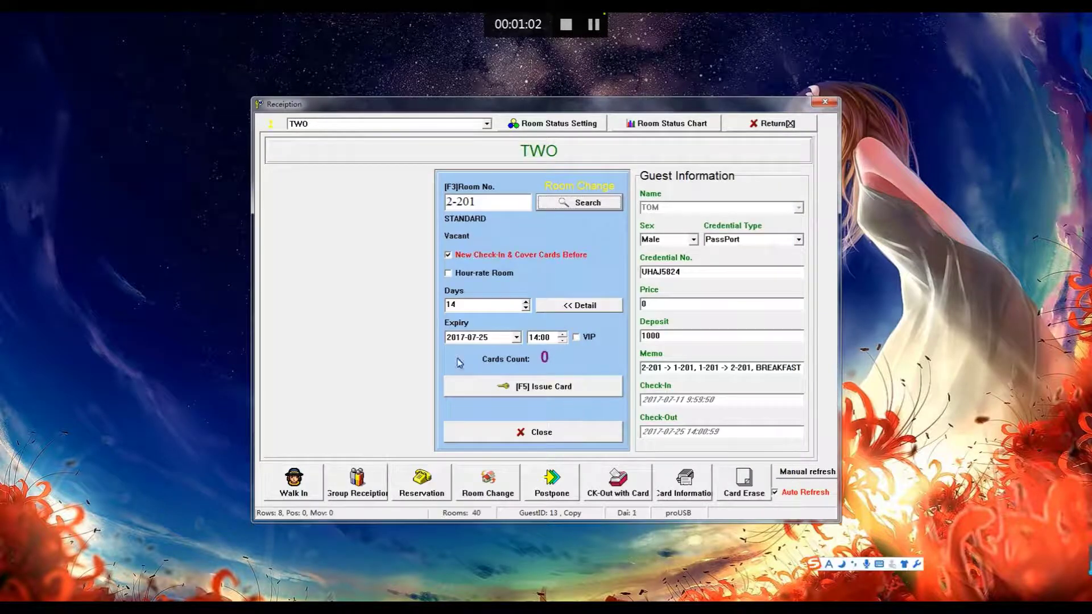
click(544, 391)
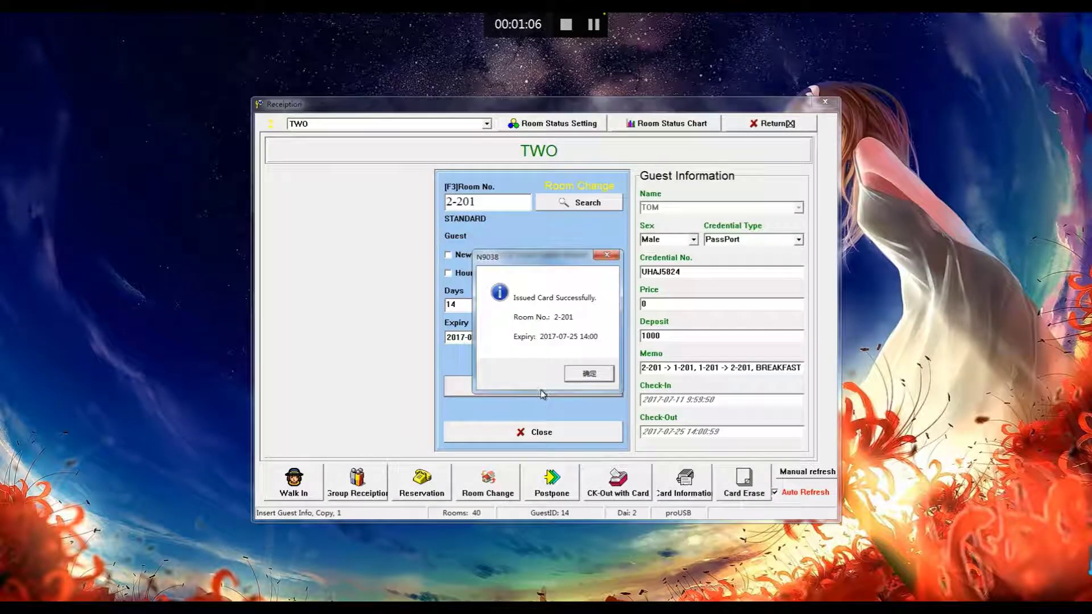
click(589, 375)
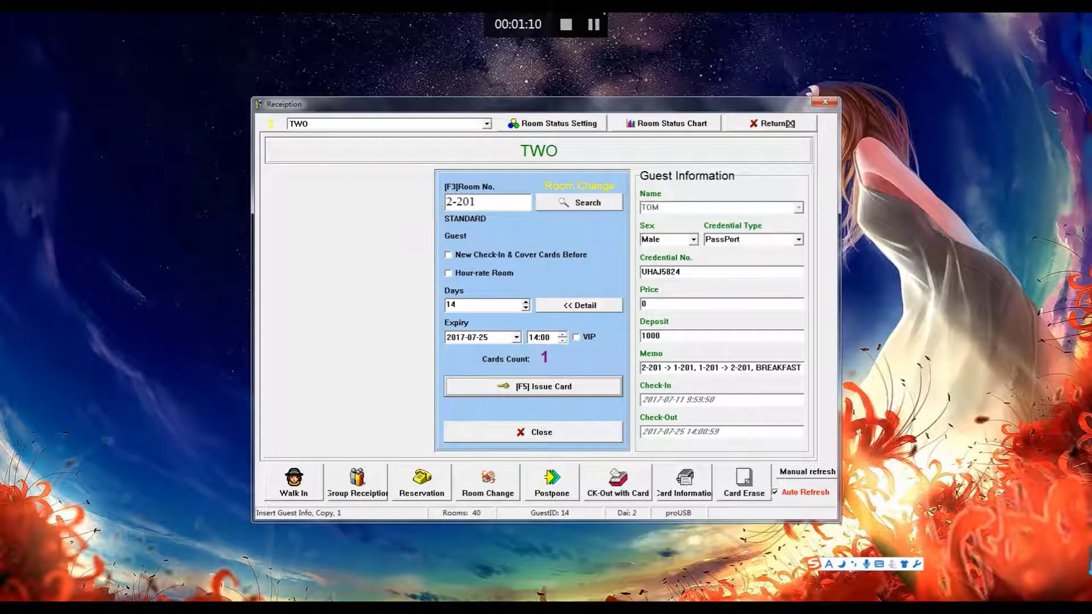
click(535, 437)
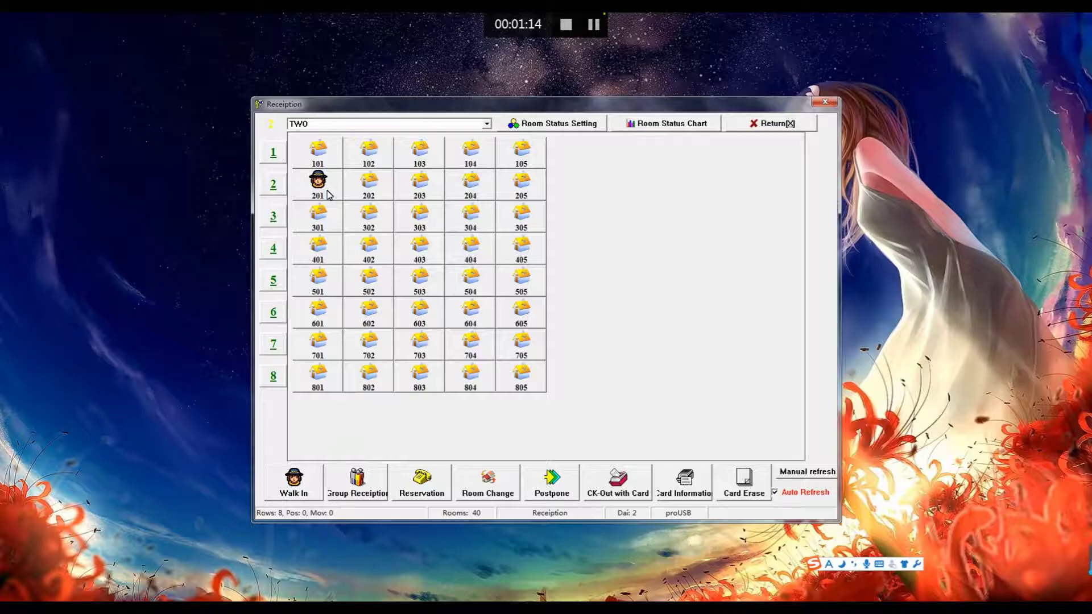
- Check that room 201 in building ONE shows vacant, then reopen room 2-201's card panel in building TWO
double_click(328, 194)
click(555, 433)
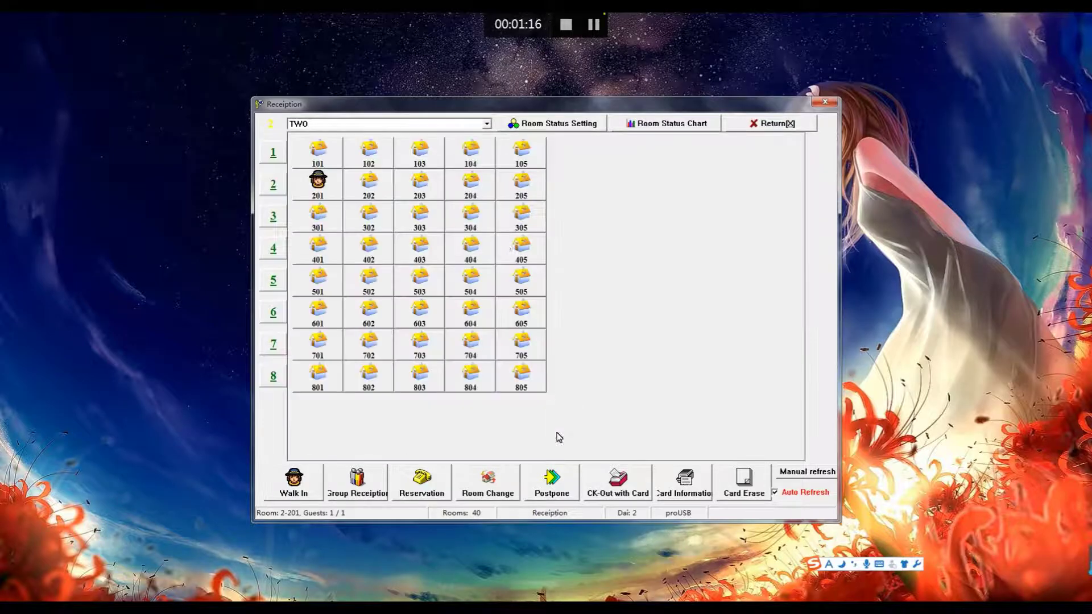
click(486, 123)
click(474, 135)
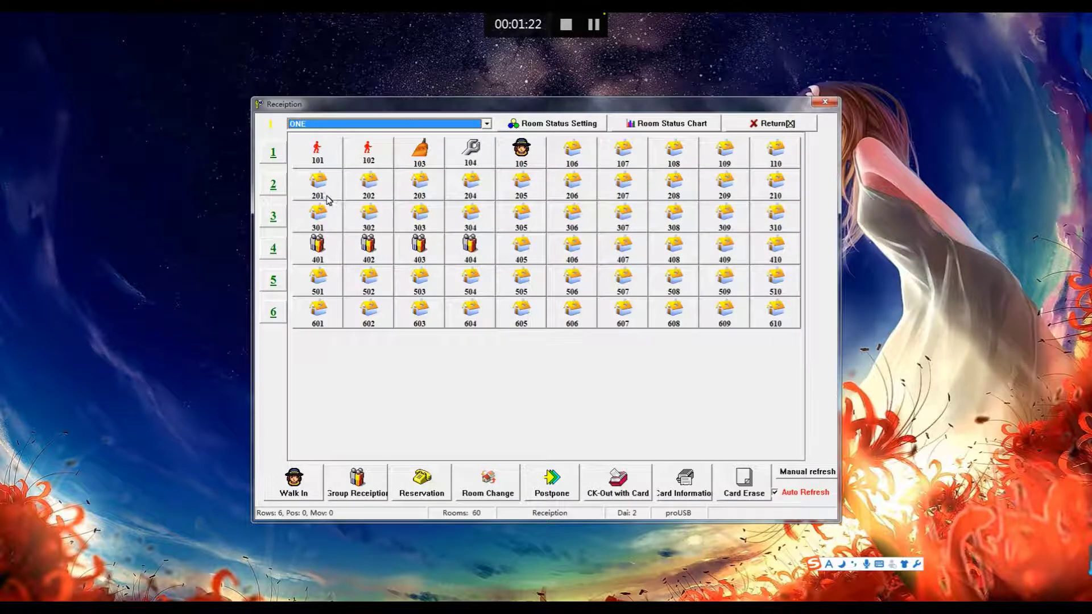
mouse_move(326, 198)
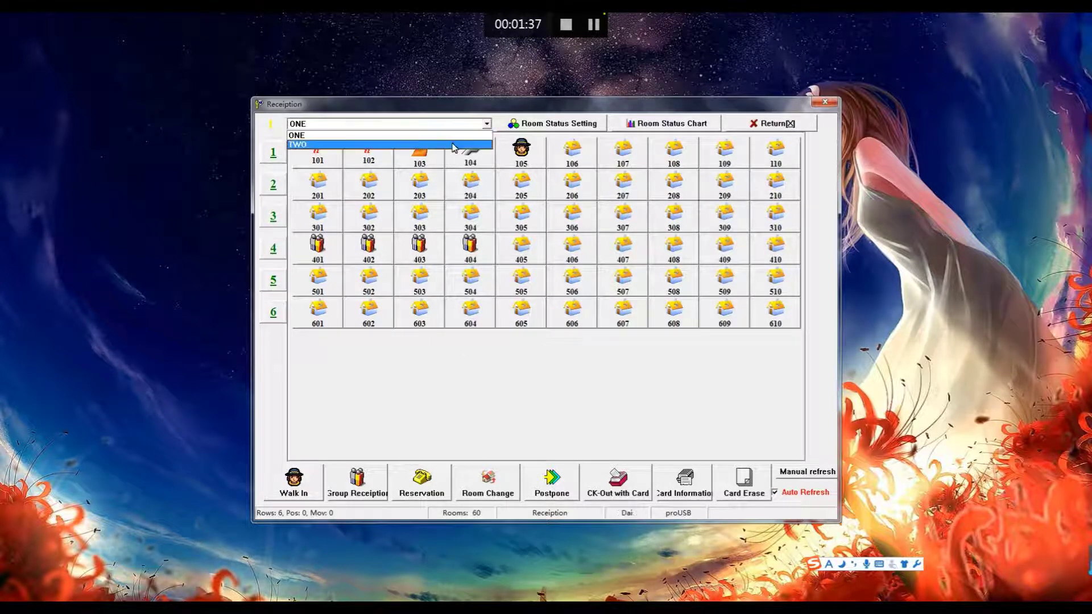
click(454, 146)
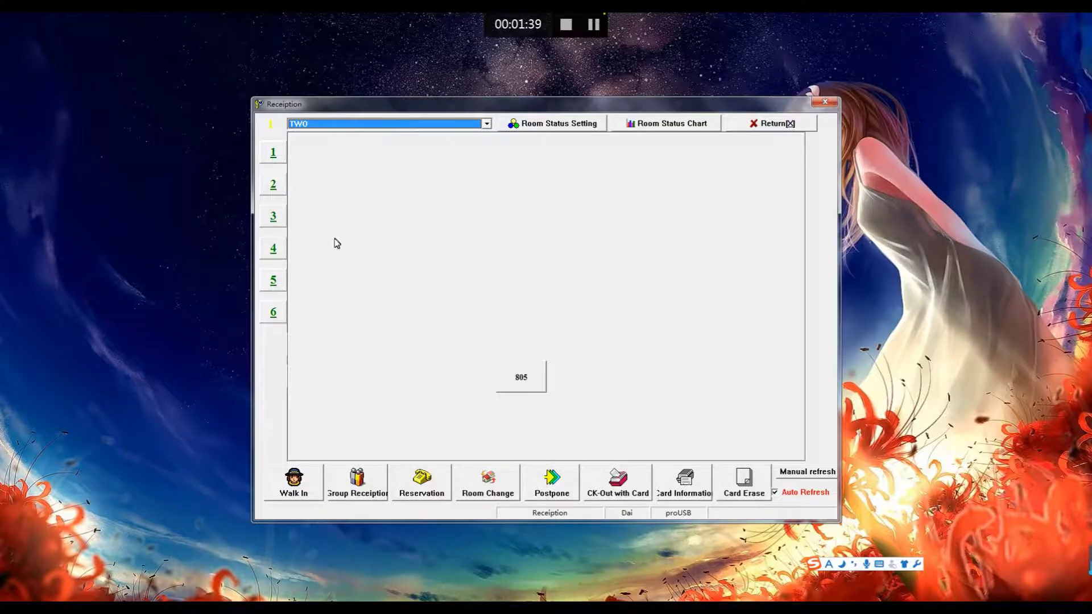
double_click(320, 183)
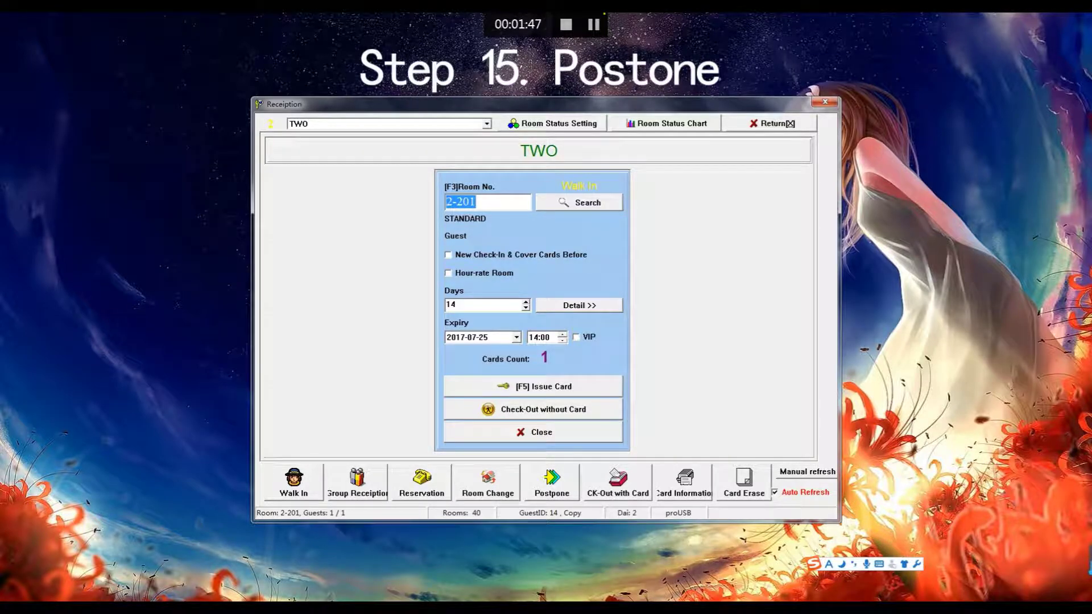
- Postpone room 2-201's expiry to 31 July 2017 and issue the updated card
click(554, 490)
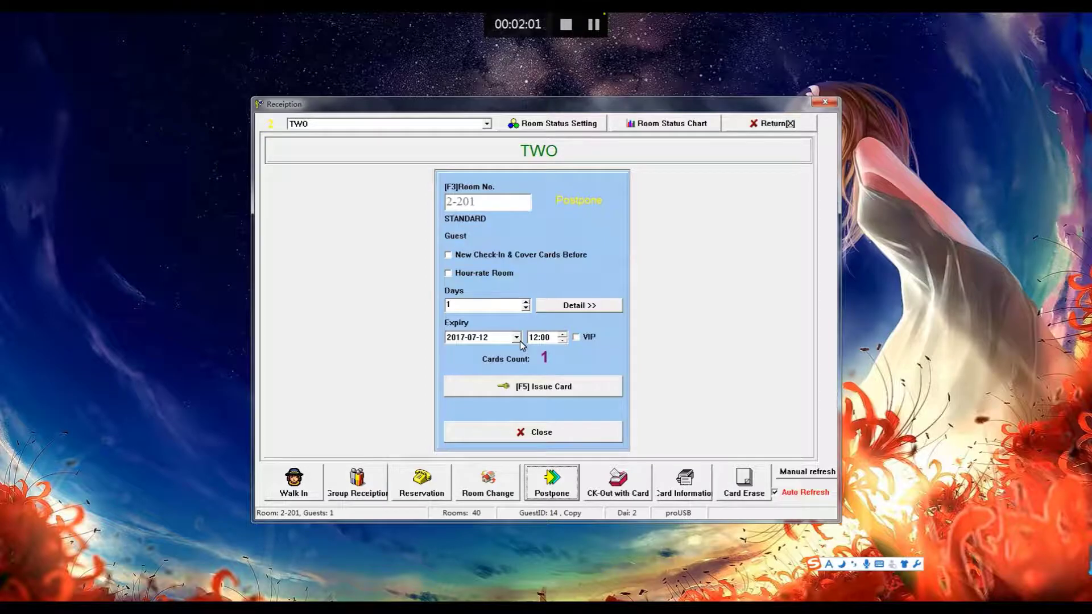
click(518, 338)
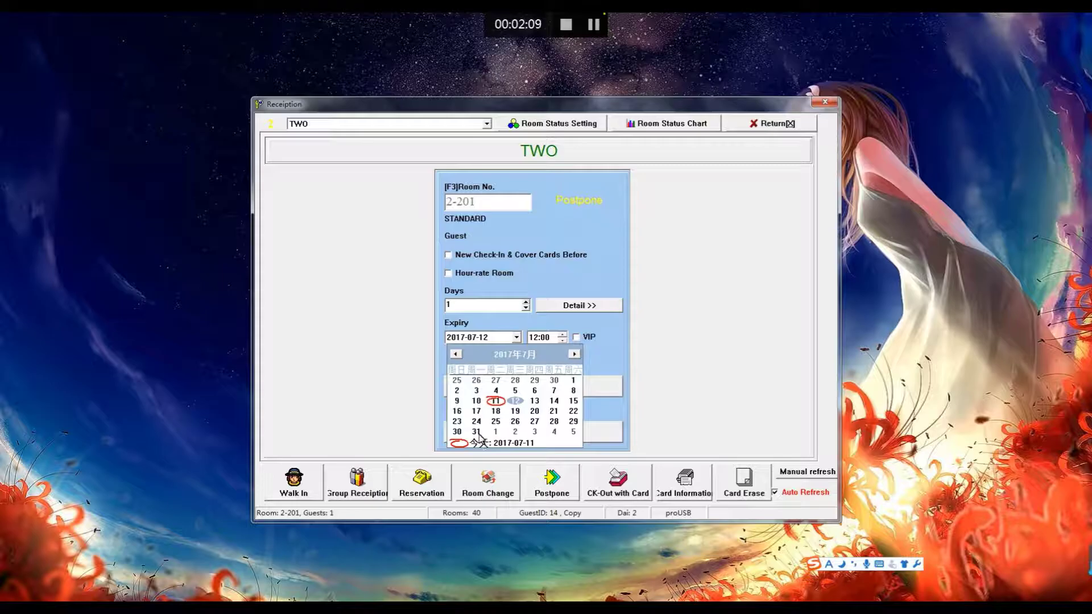
click(477, 433)
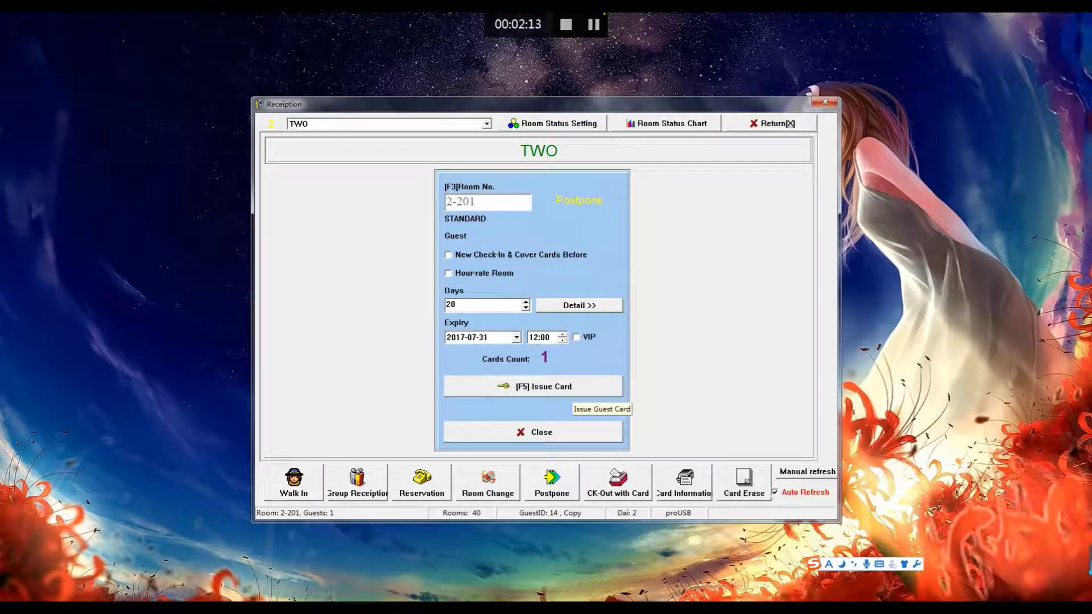
click(611, 311)
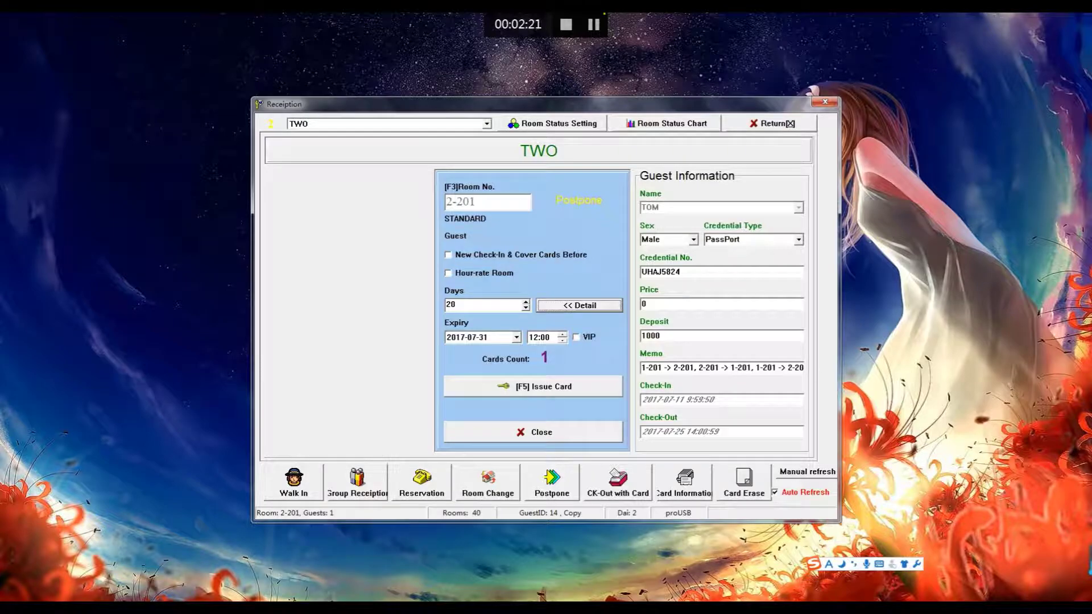
click(555, 392)
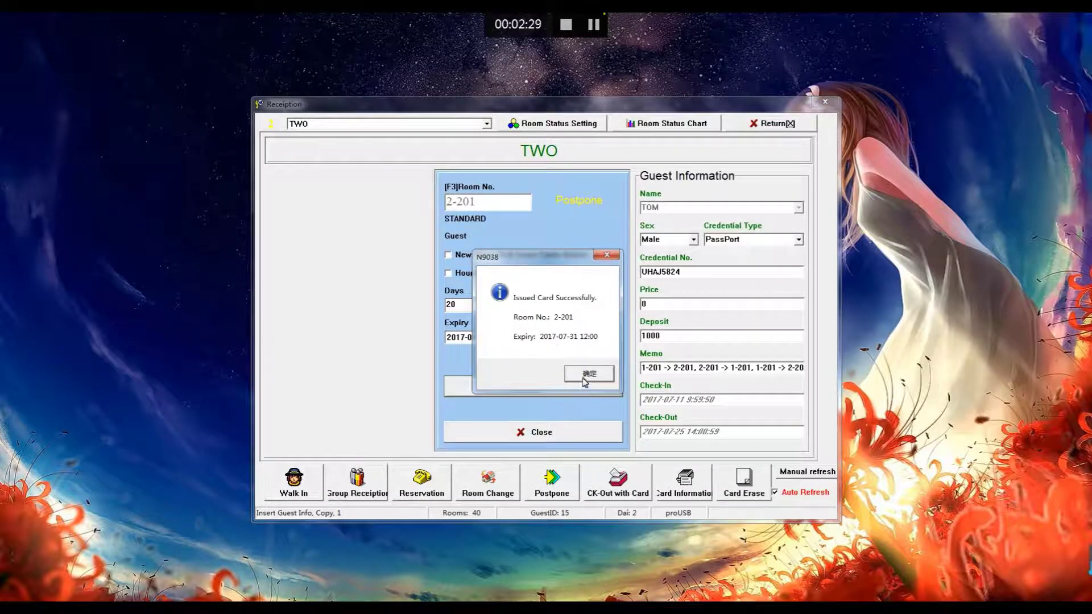
click(586, 378)
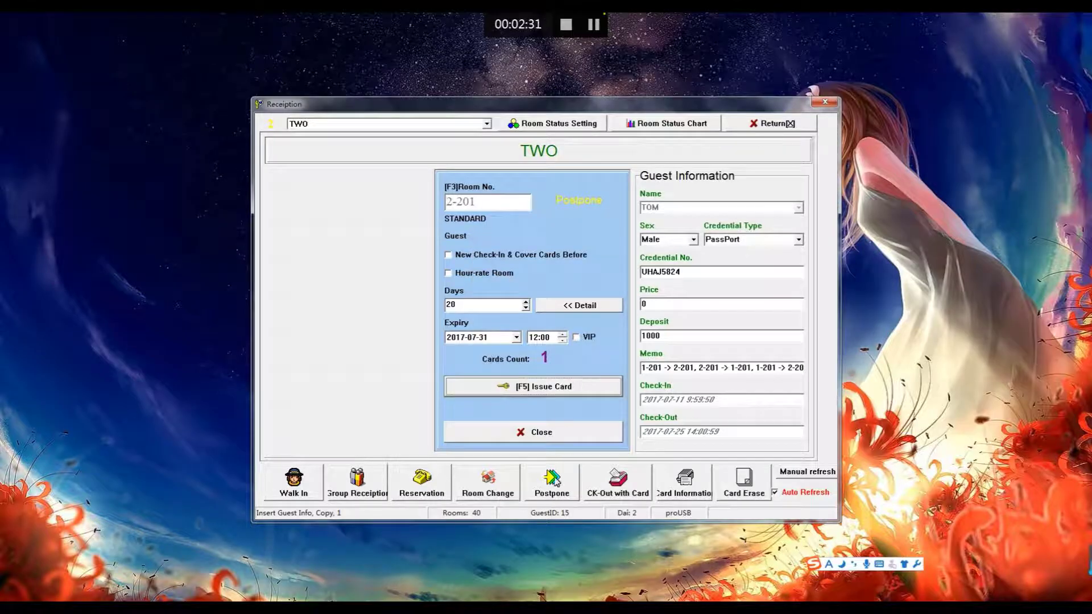
click(533, 432)
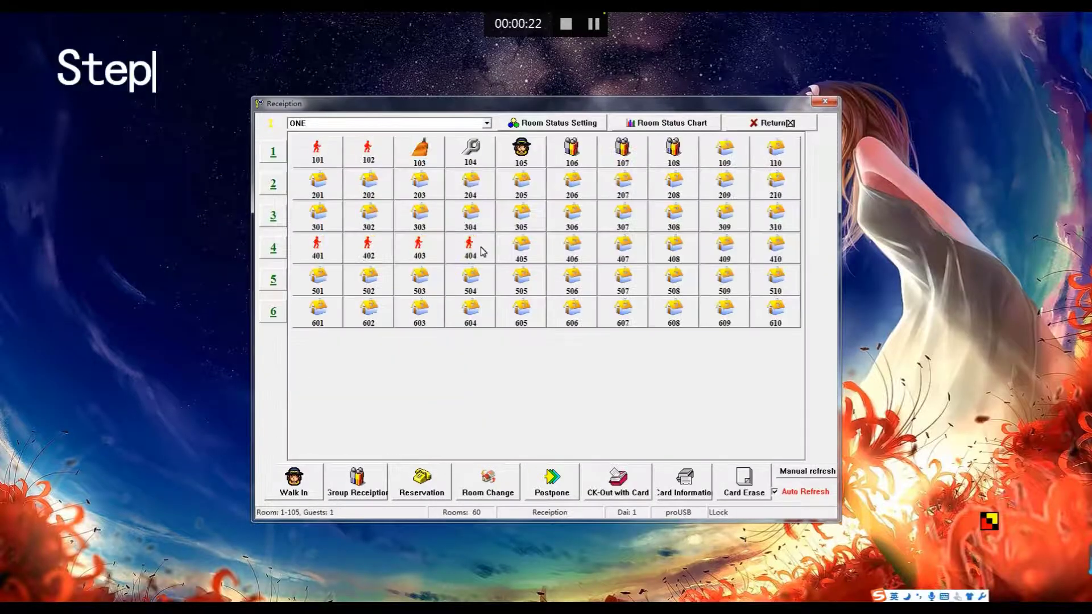
- Check out room 1-105's guest with the card, erasing it
double_click(521, 249)
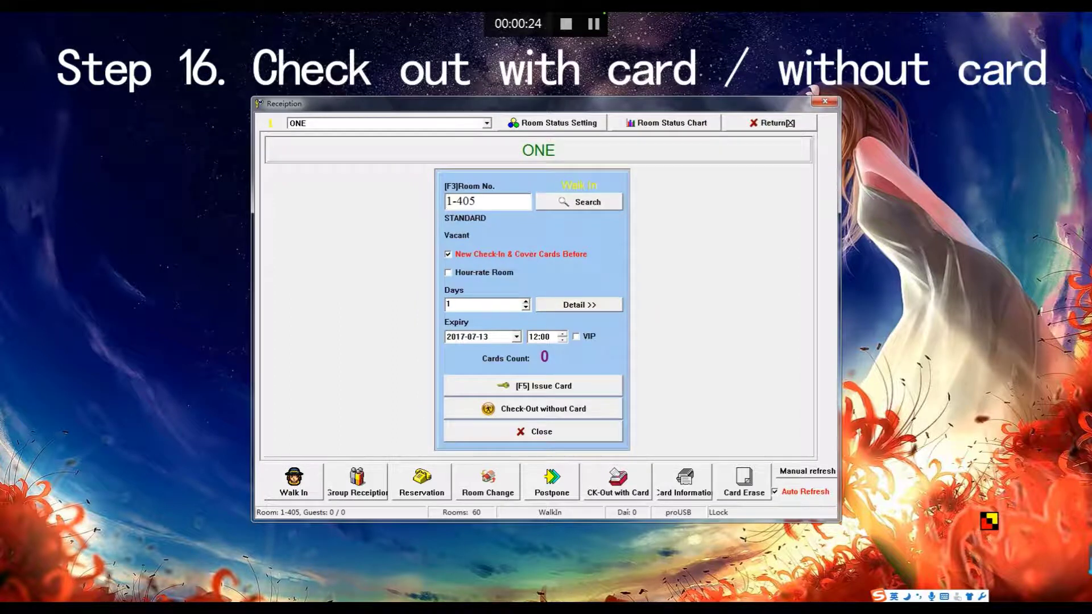
click(618, 483)
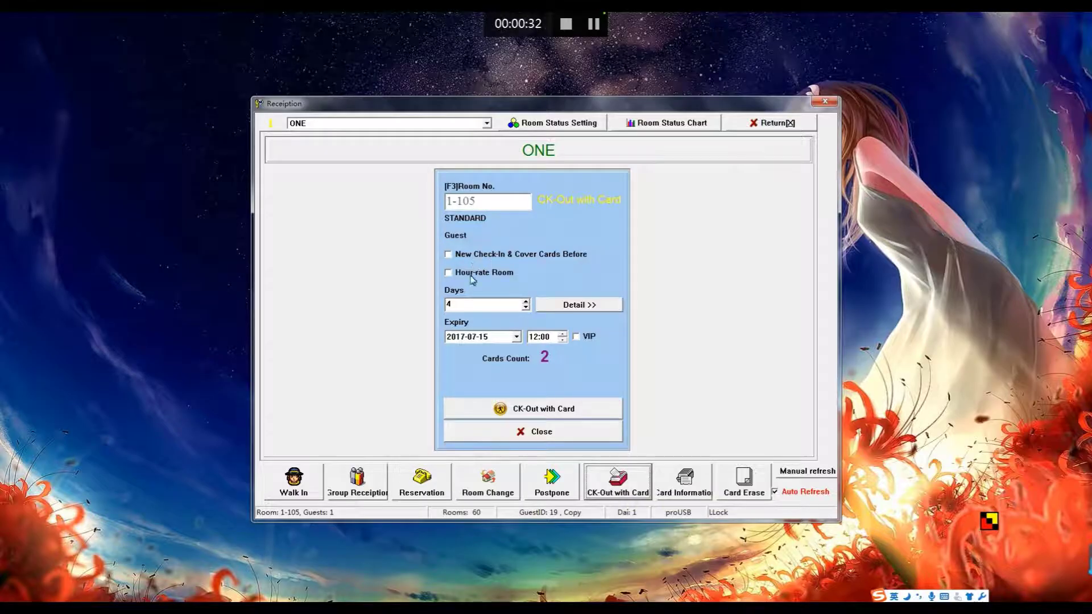
click(588, 306)
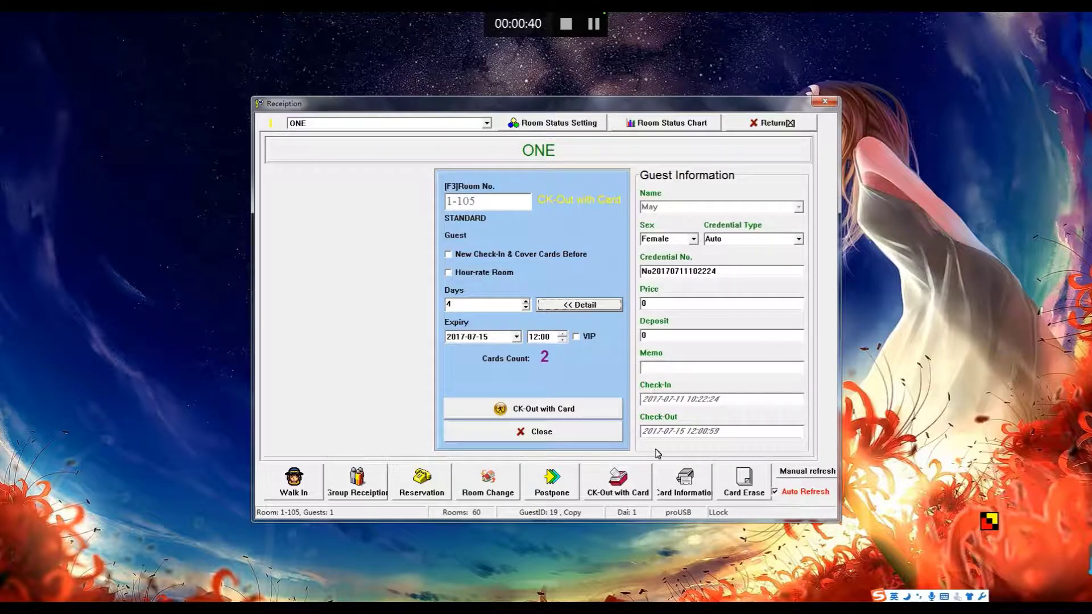
click(535, 411)
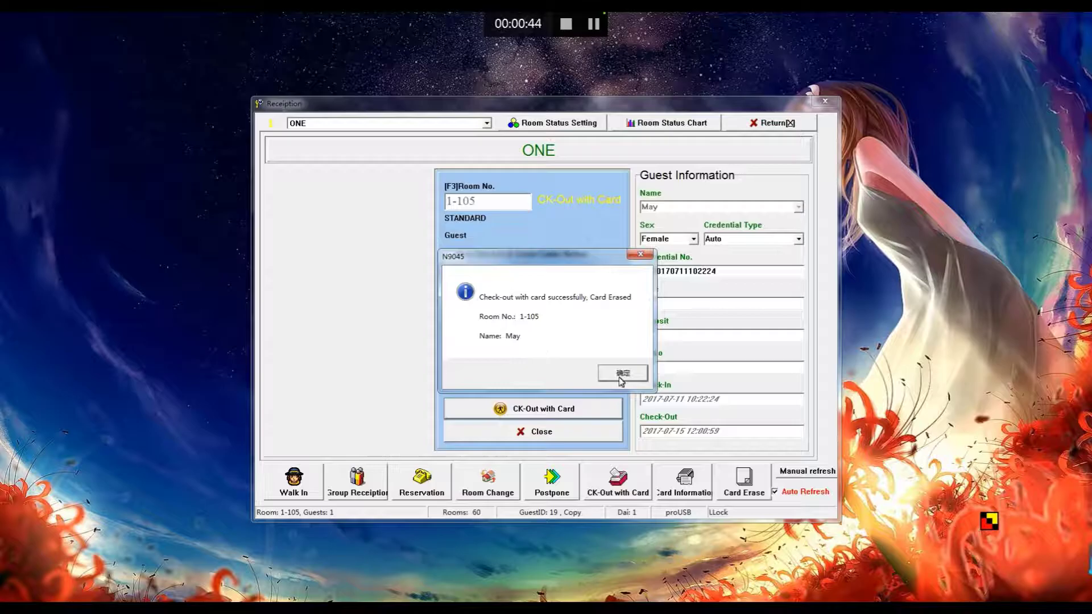
click(621, 375)
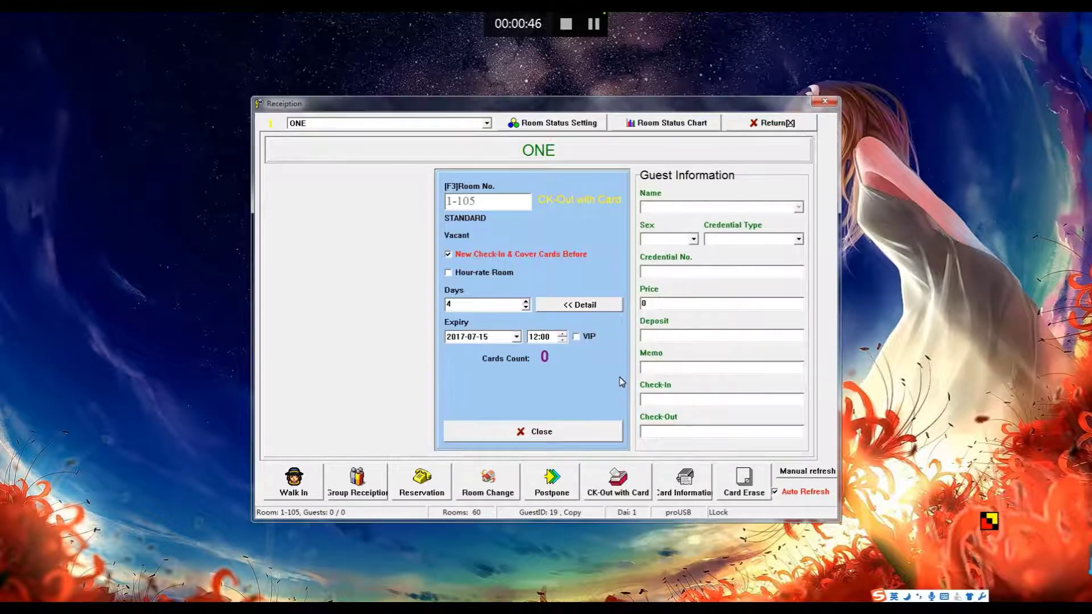
click(541, 438)
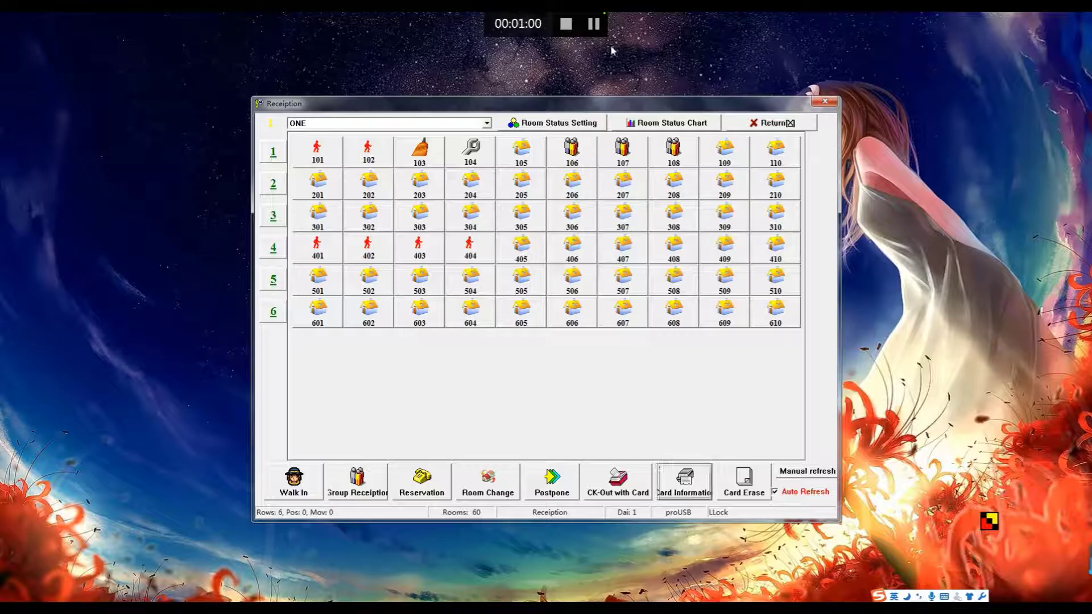
- Check out room 2-805's guest without a card
key(Down)
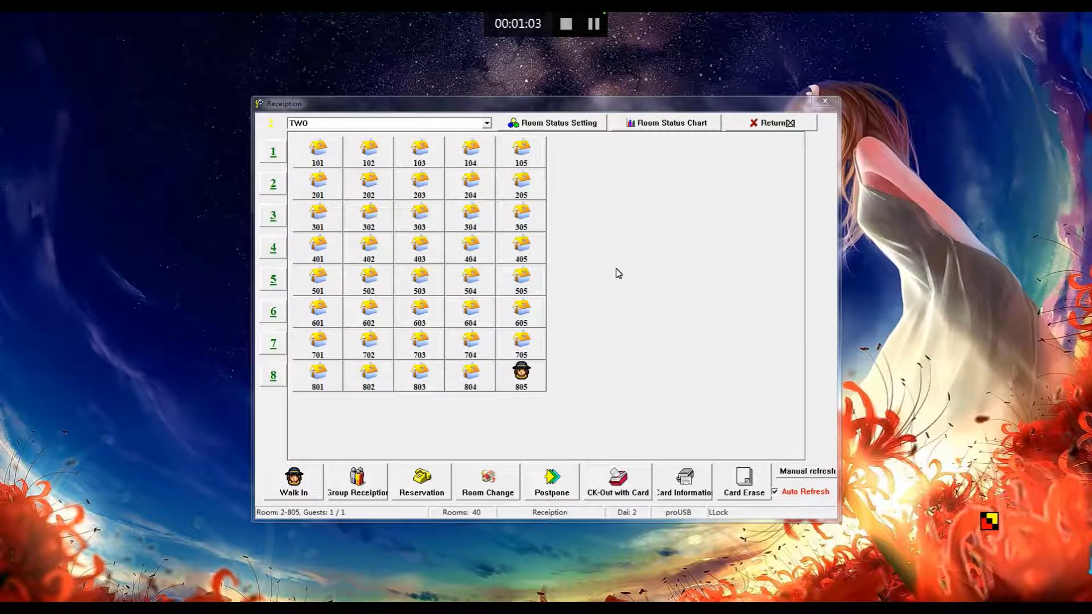
double_click(521, 378)
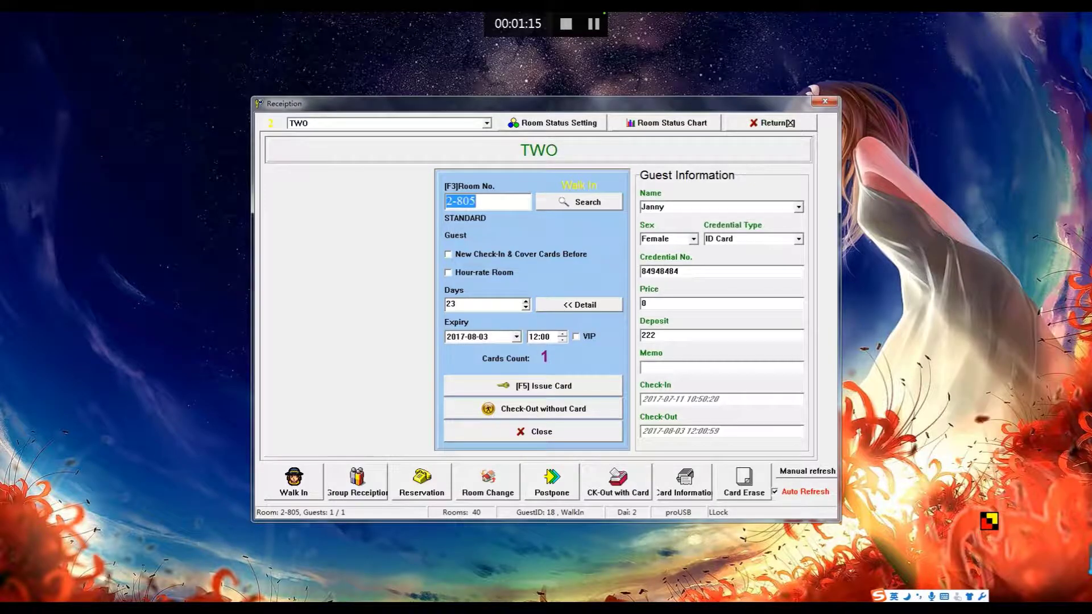
click(530, 414)
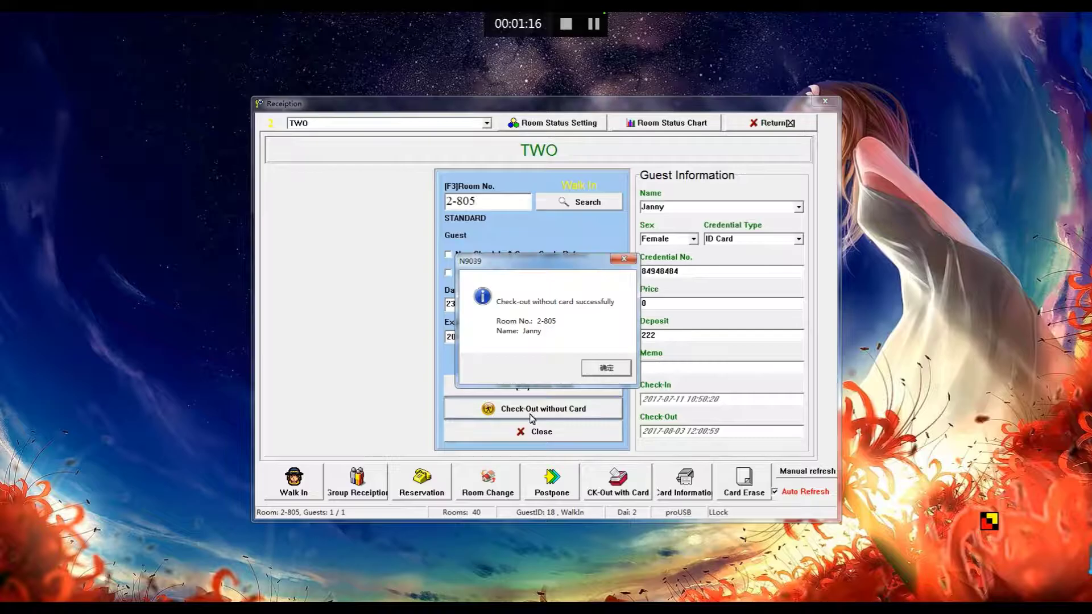
click(621, 371)
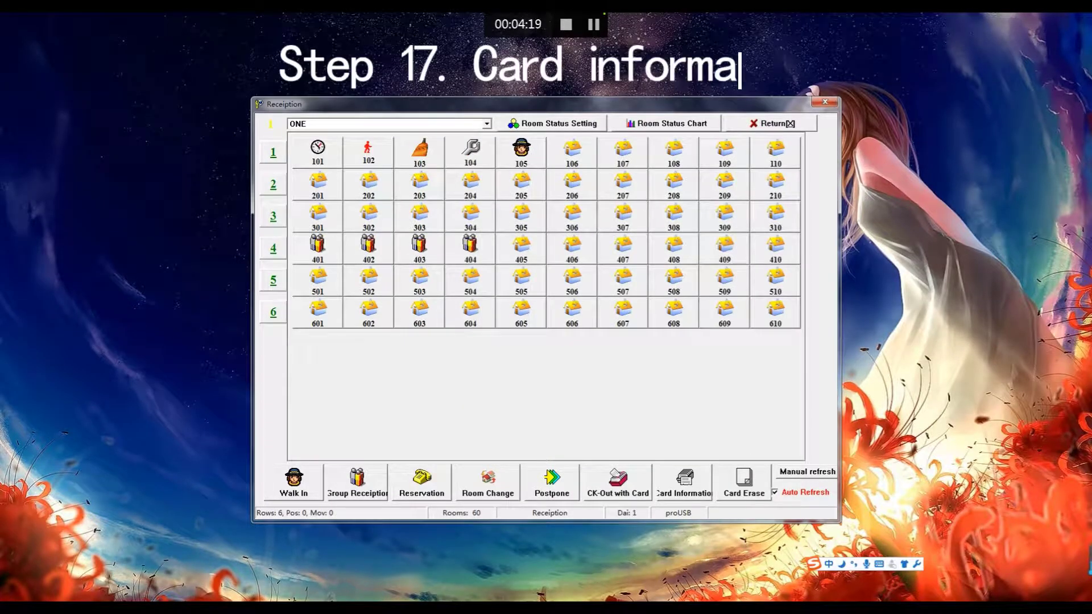
click(685, 482)
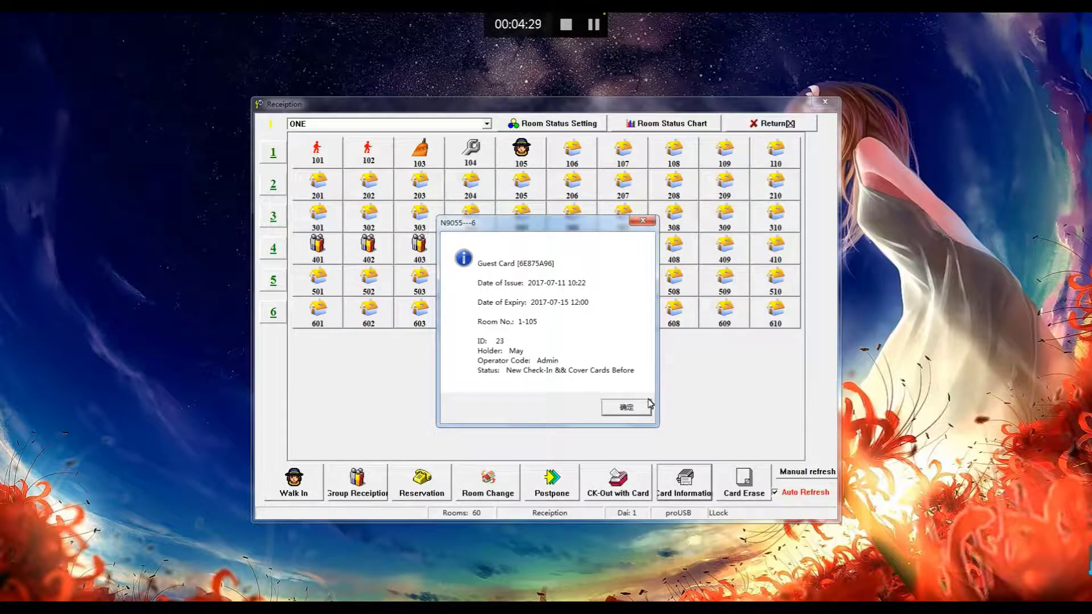
click(627, 408)
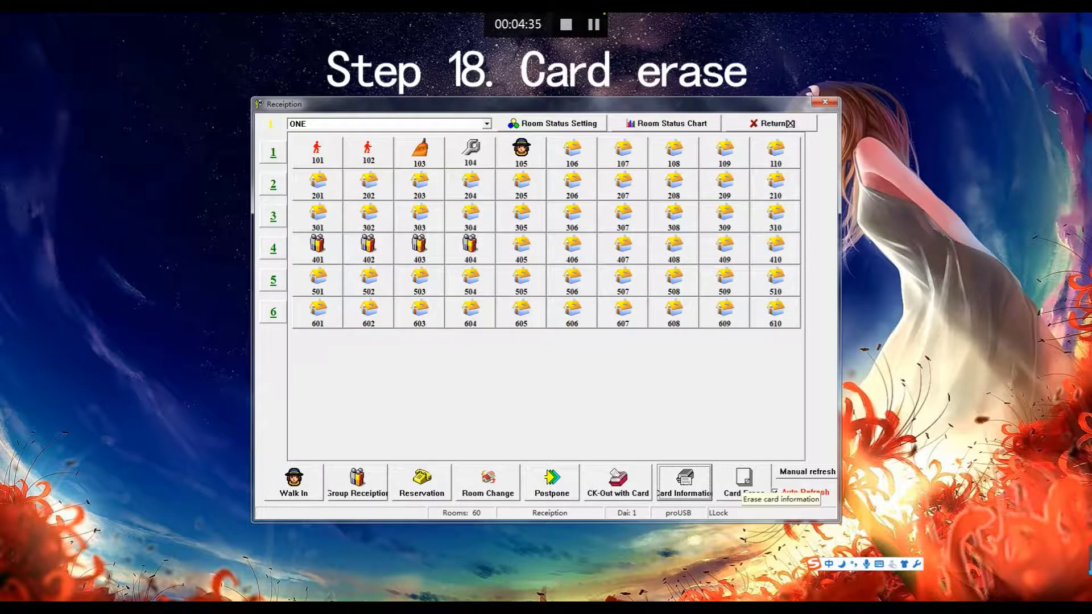
- Erase the guest card on the encoder and re-read it to confirm it's blank
click(735, 474)
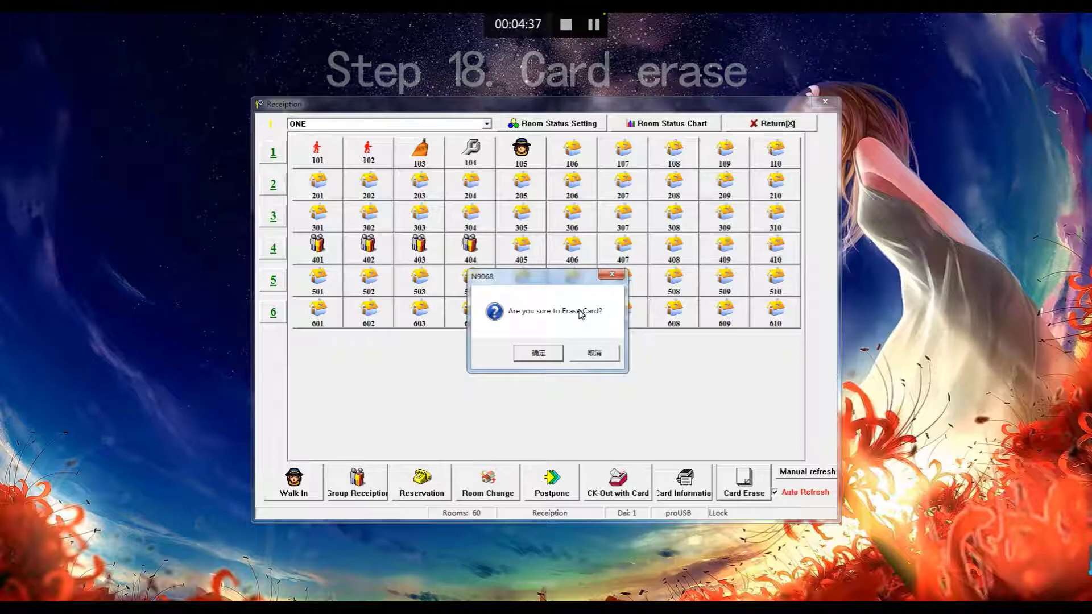
click(549, 355)
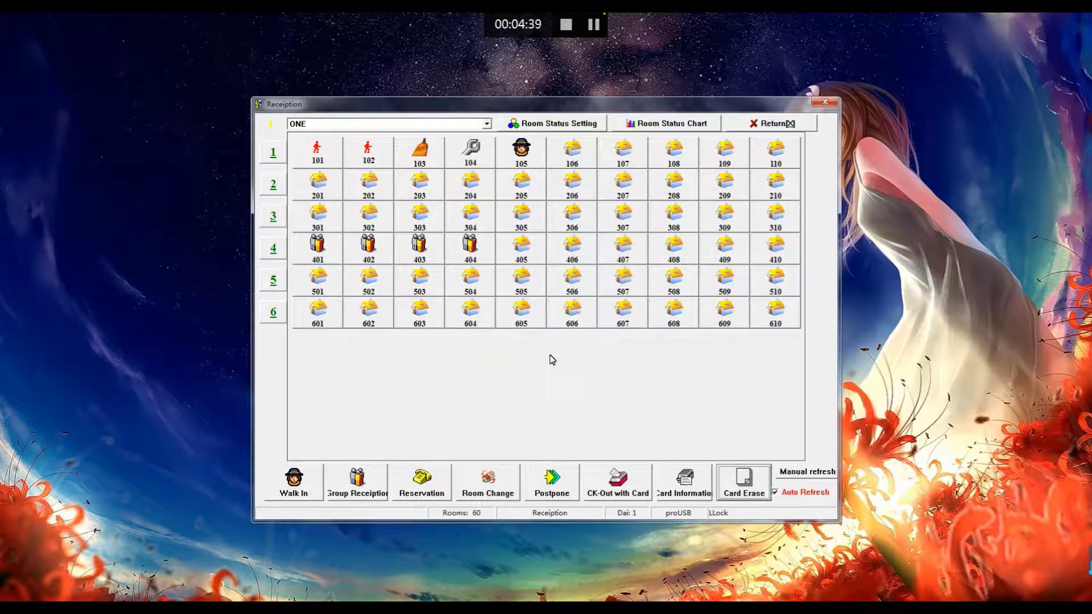
click(582, 355)
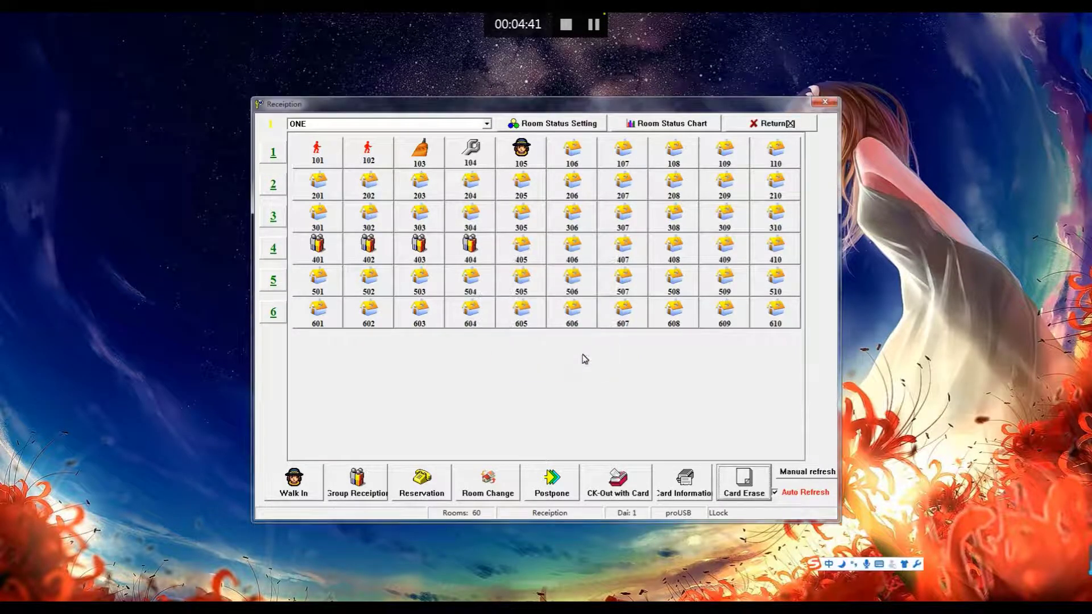
click(685, 489)
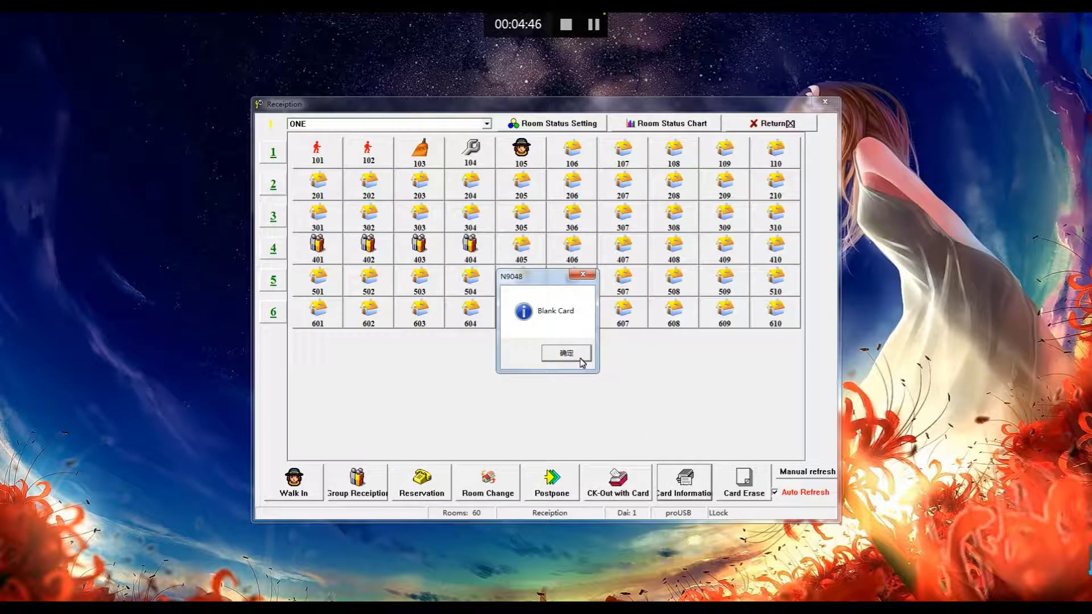
click(569, 354)
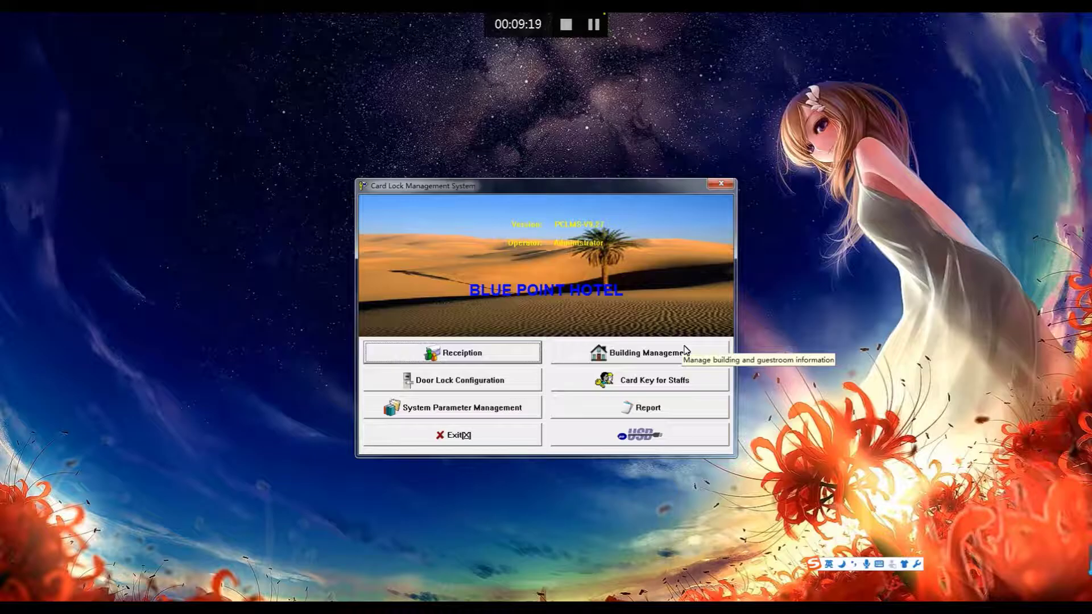
- Open the Report of Cards and browse its card records
click(647, 414)
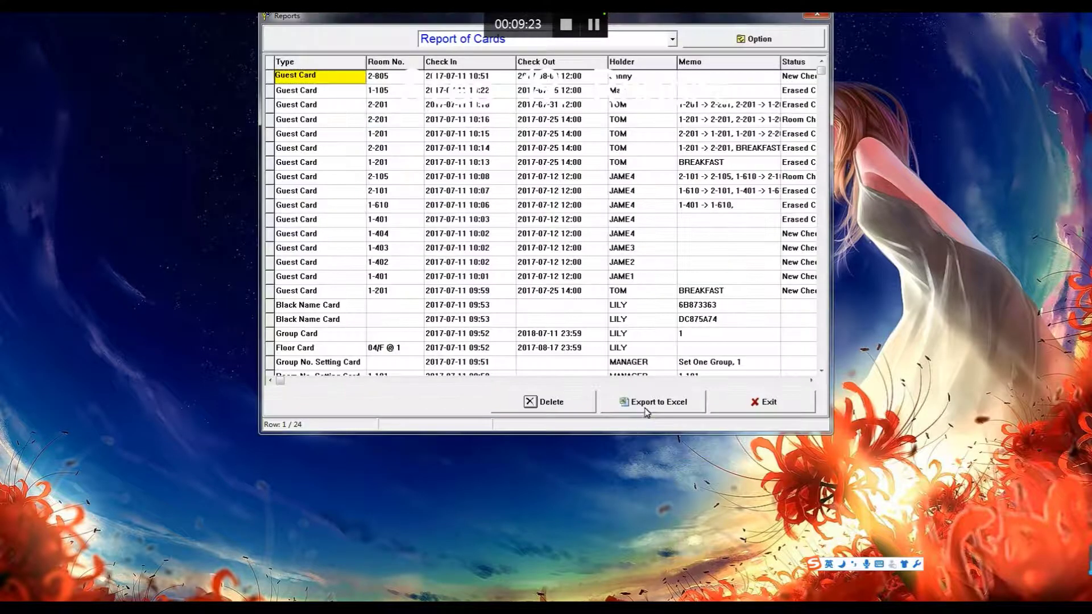
drag(651, 24, 654, 83)
click(677, 99)
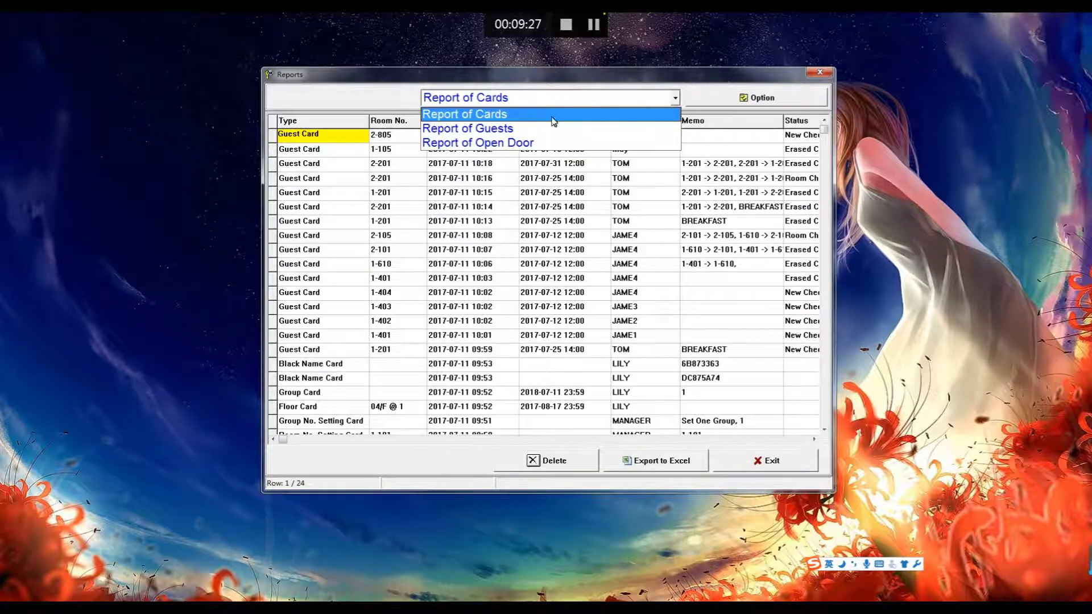
click(500, 115)
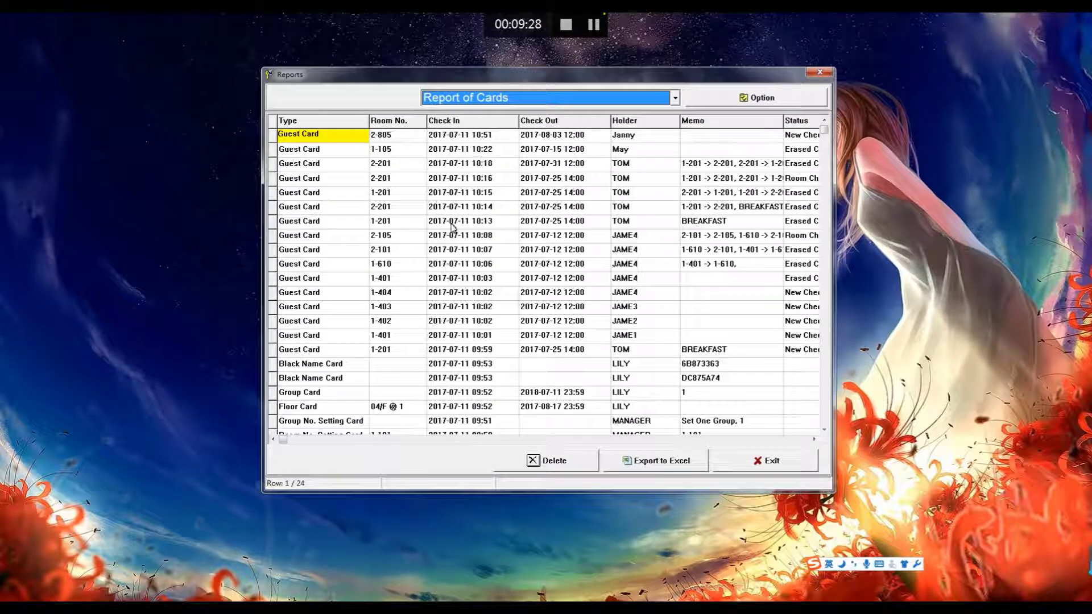
click(396, 142)
click(482, 143)
click(481, 180)
click(461, 292)
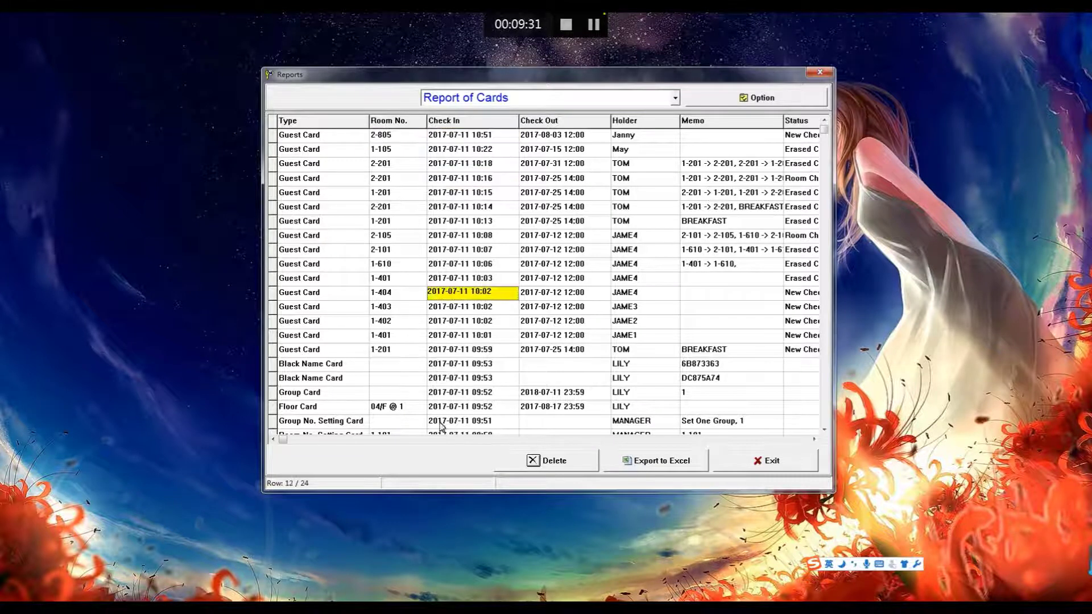
click(442, 421)
scroll(470, 401, down, 3)
scroll(483, 356, up, 13)
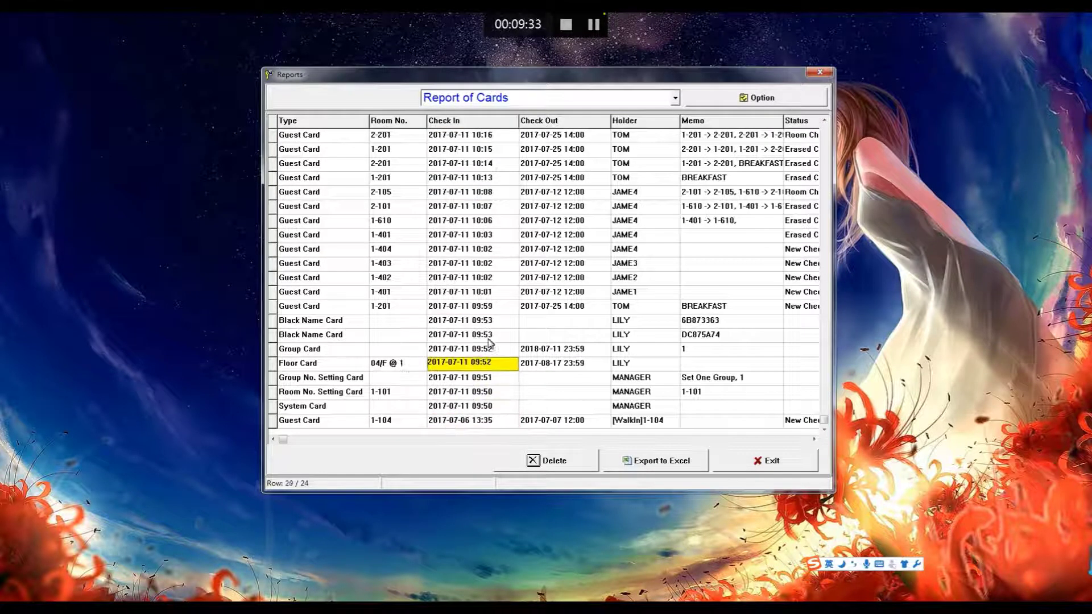
click(677, 99)
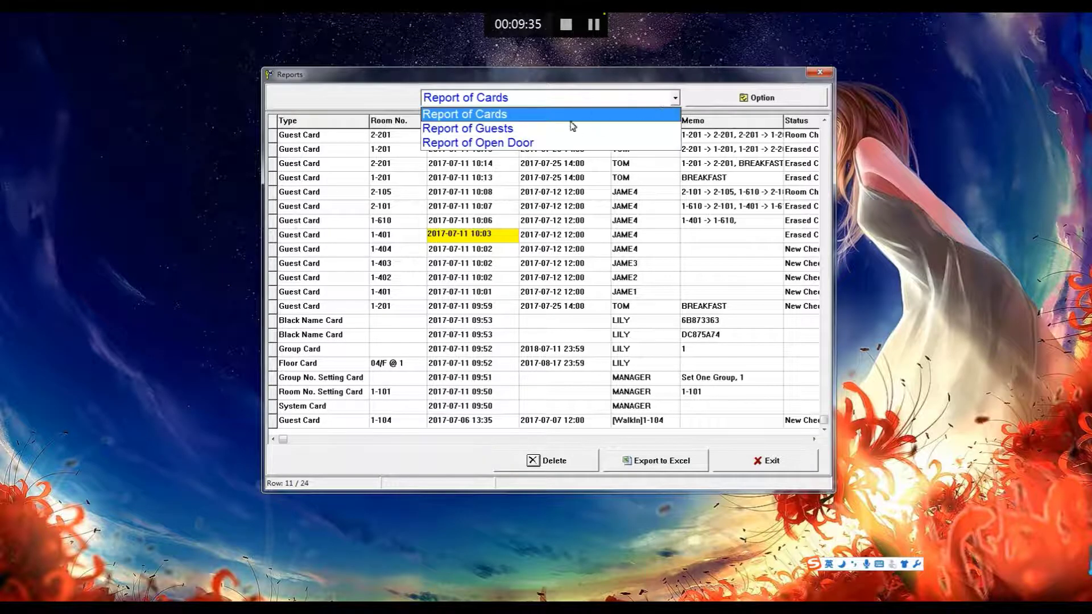
click(758, 100)
- Filter the card report to Guest Card type, leaving 17 records
click(755, 101)
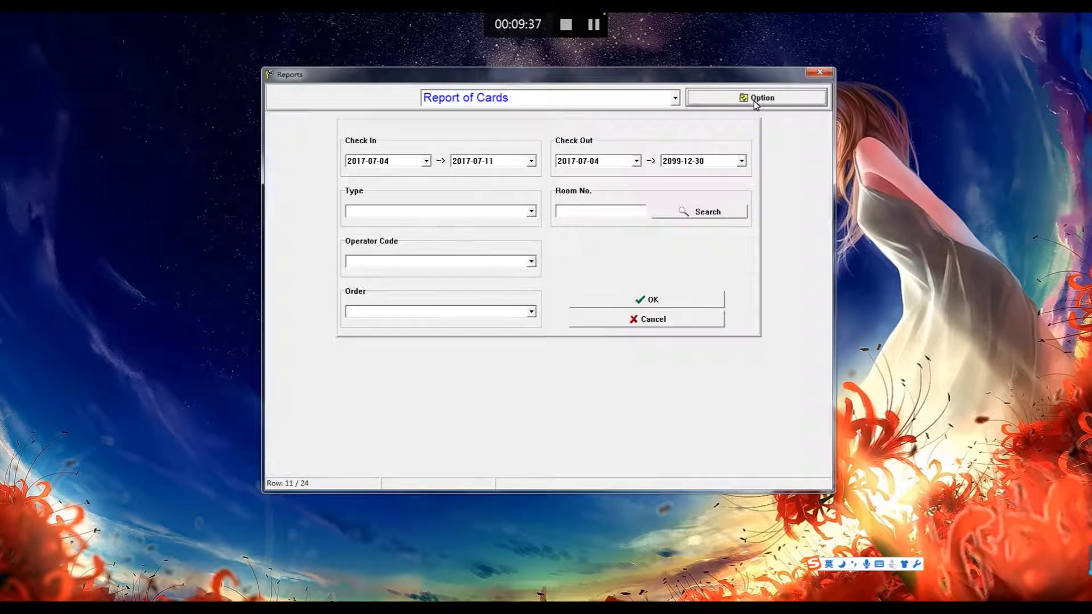
click(430, 164)
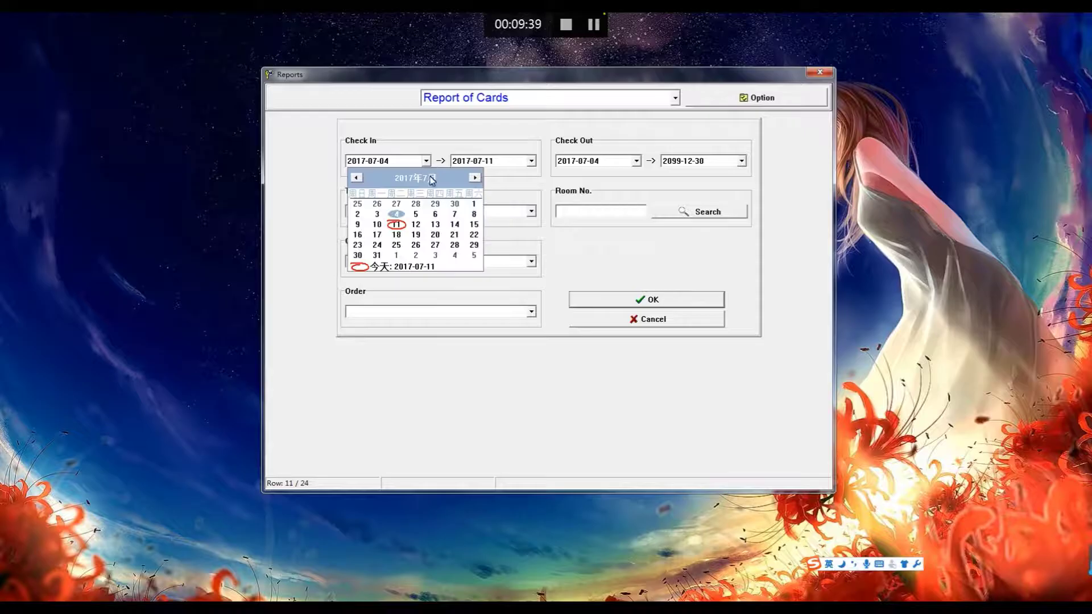
click(513, 187)
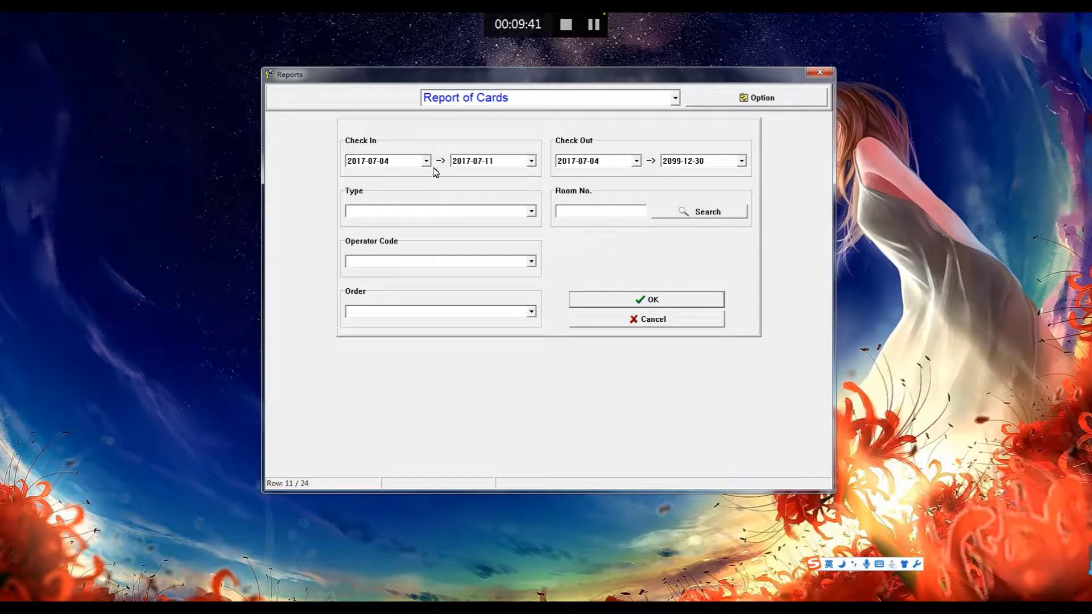
click(531, 211)
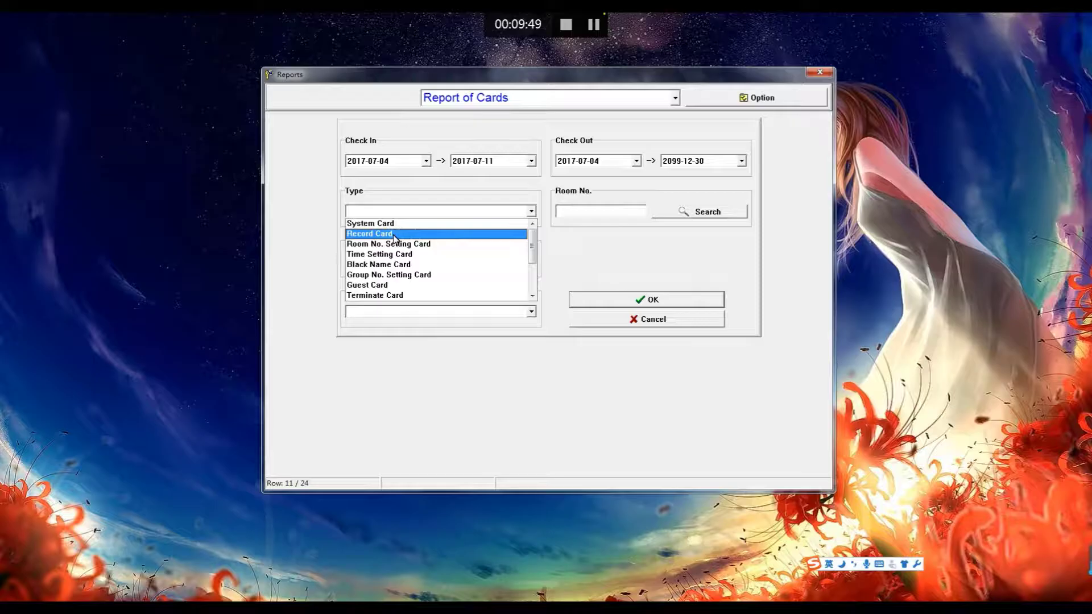
click(391, 286)
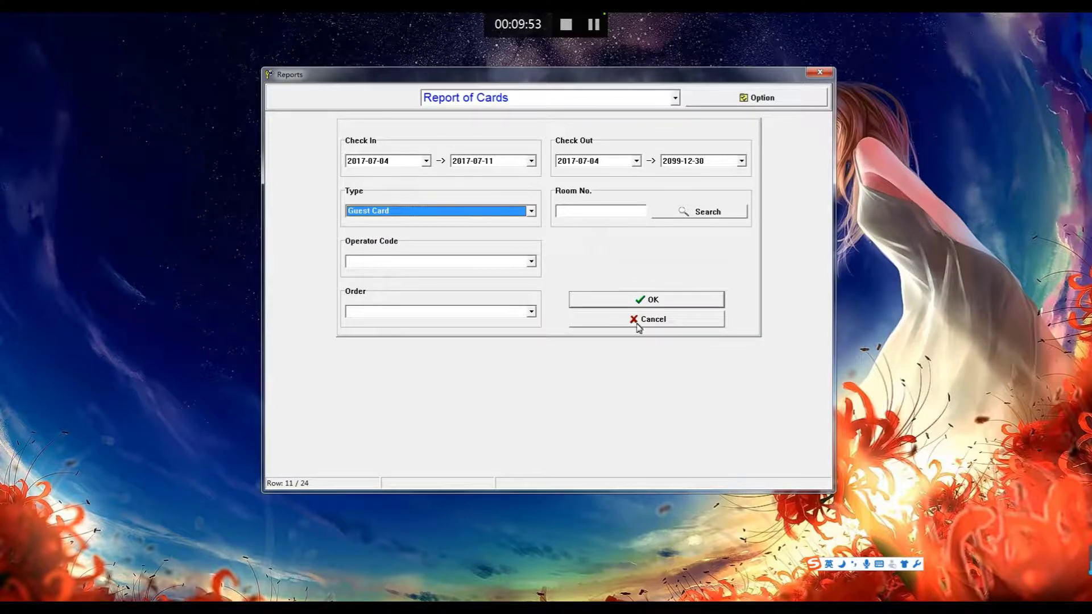
click(657, 301)
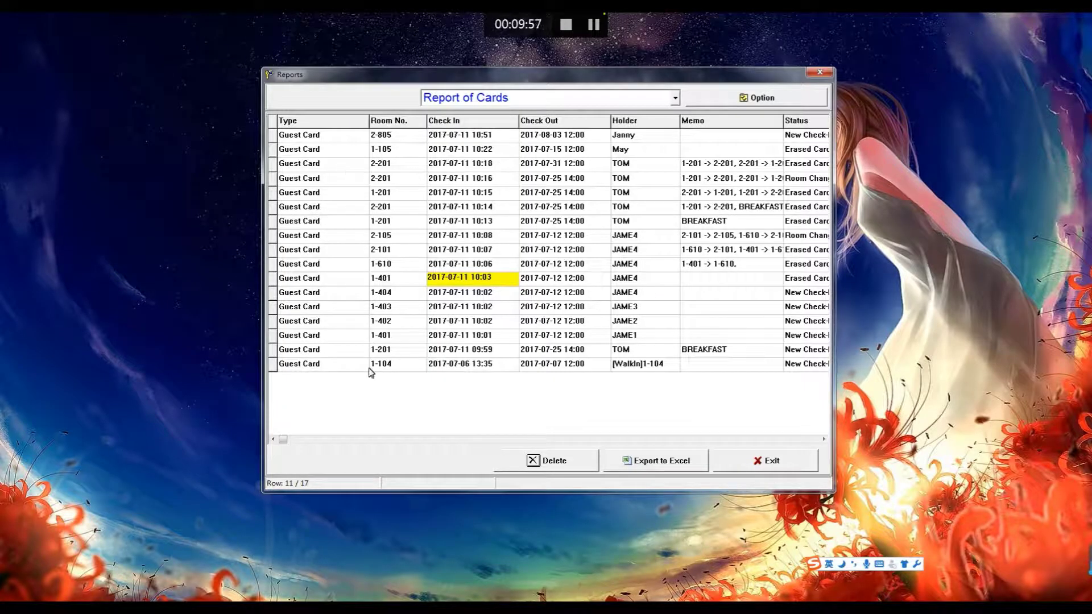
click(674, 97)
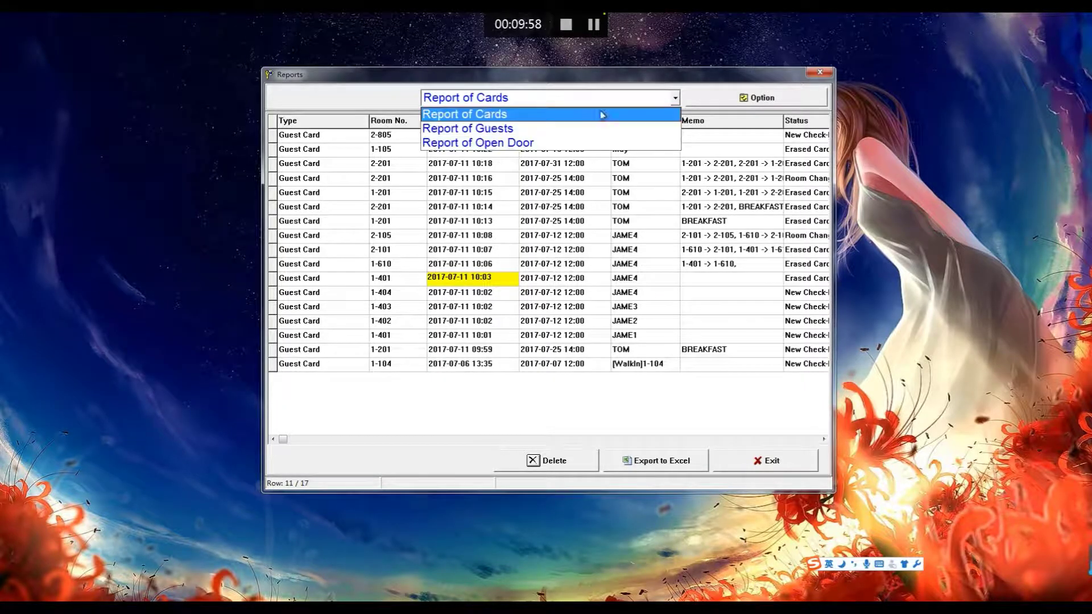
- Filter the Report of Guests to room 1-201 in building ONE, then show the 256-record Report of Open Door
click(523, 135)
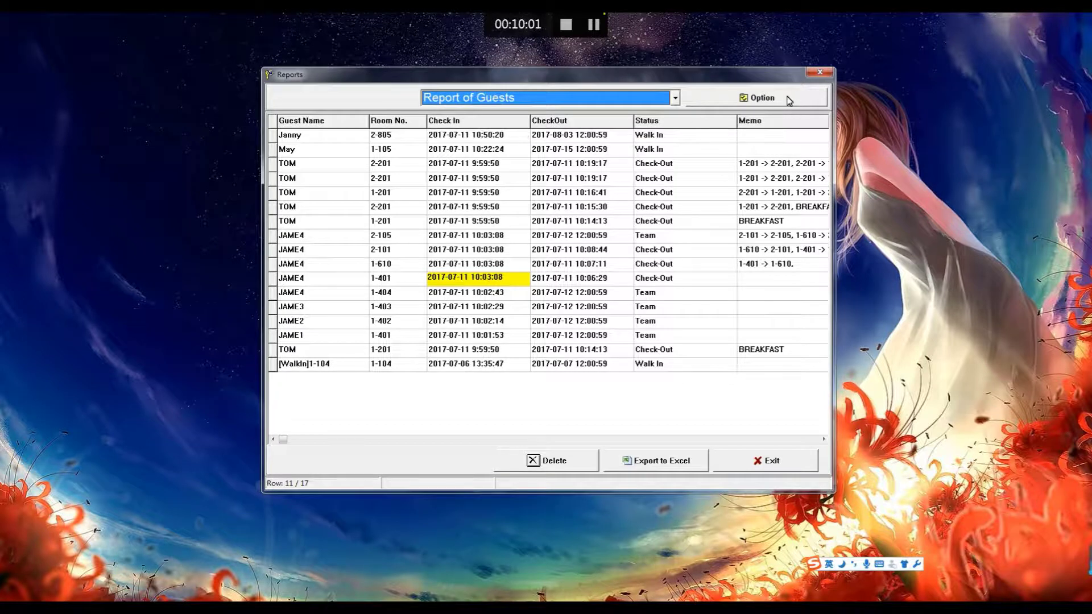
click(788, 99)
click(425, 161)
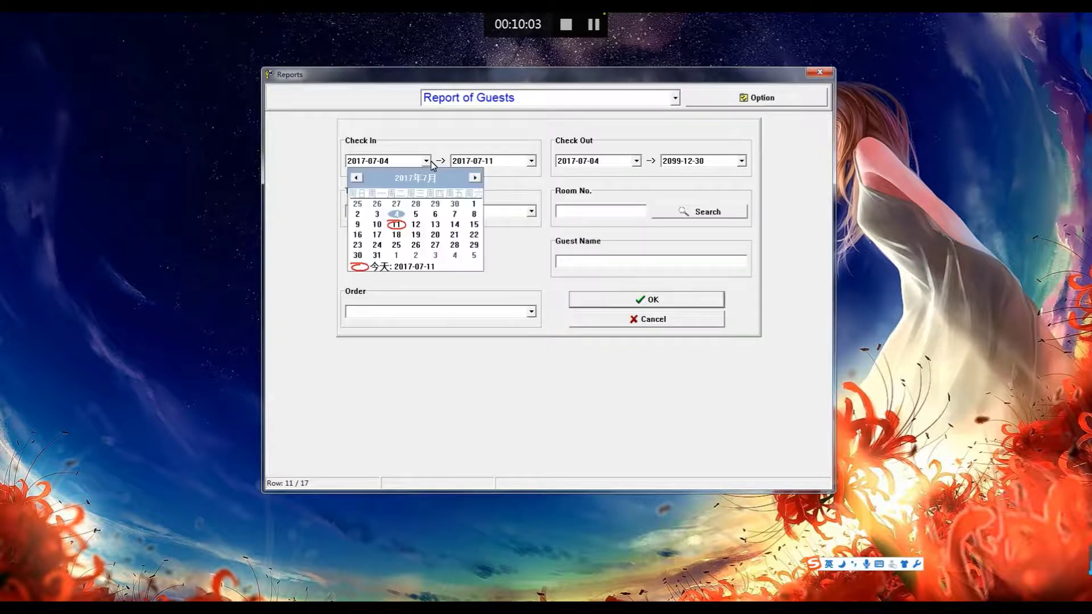
click(643, 187)
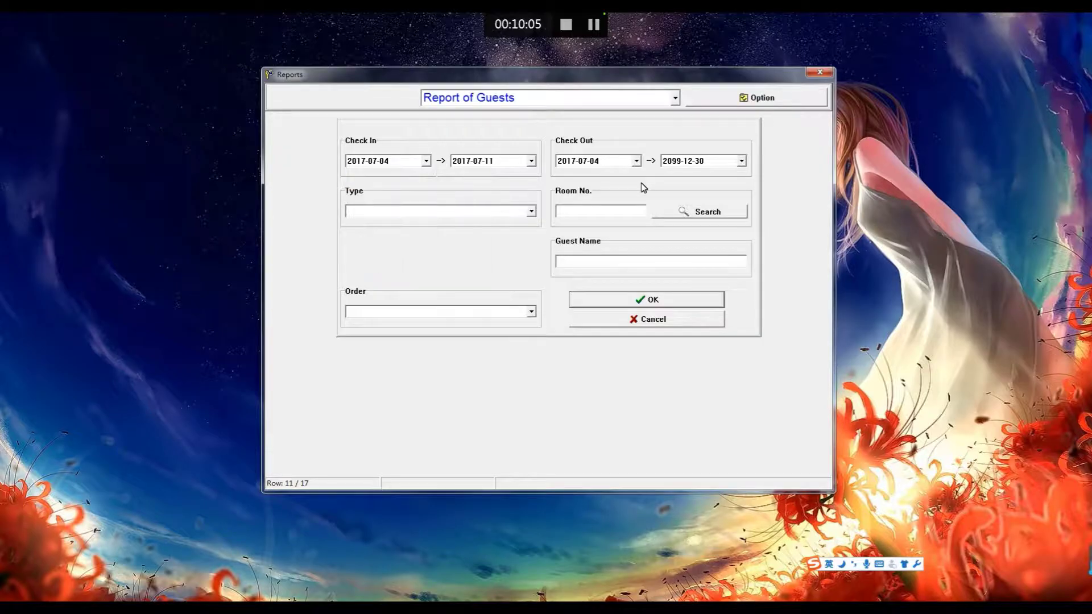
click(702, 218)
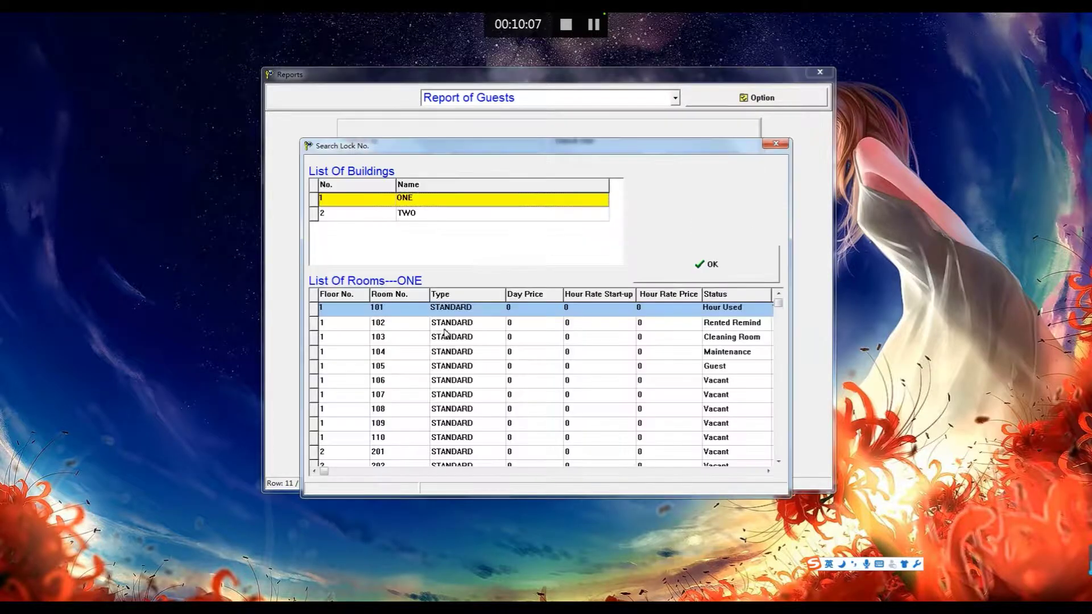
click(398, 457)
click(716, 271)
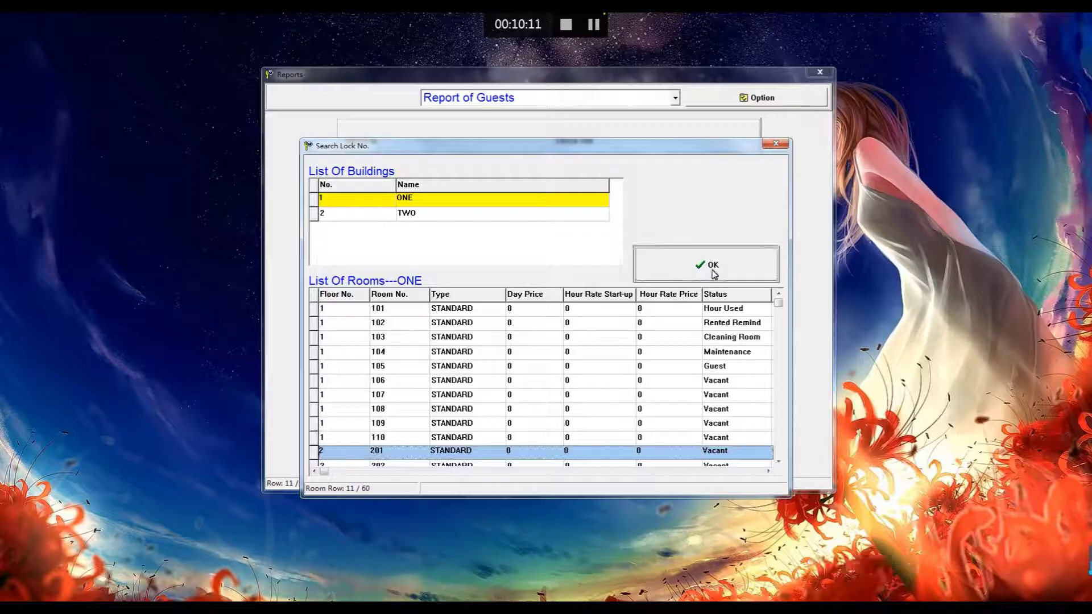
click(652, 301)
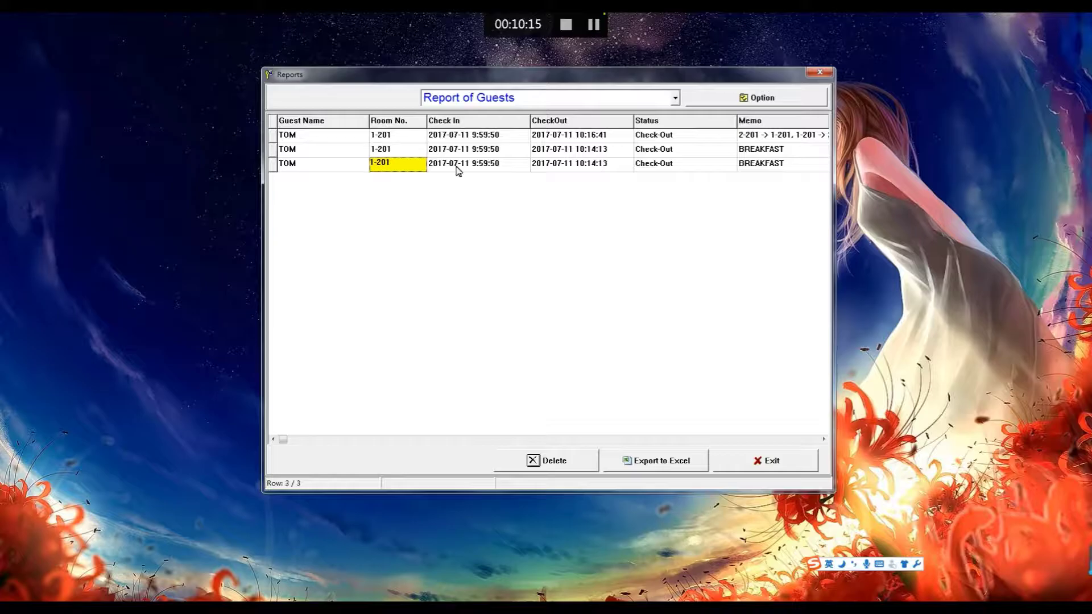
click(675, 98)
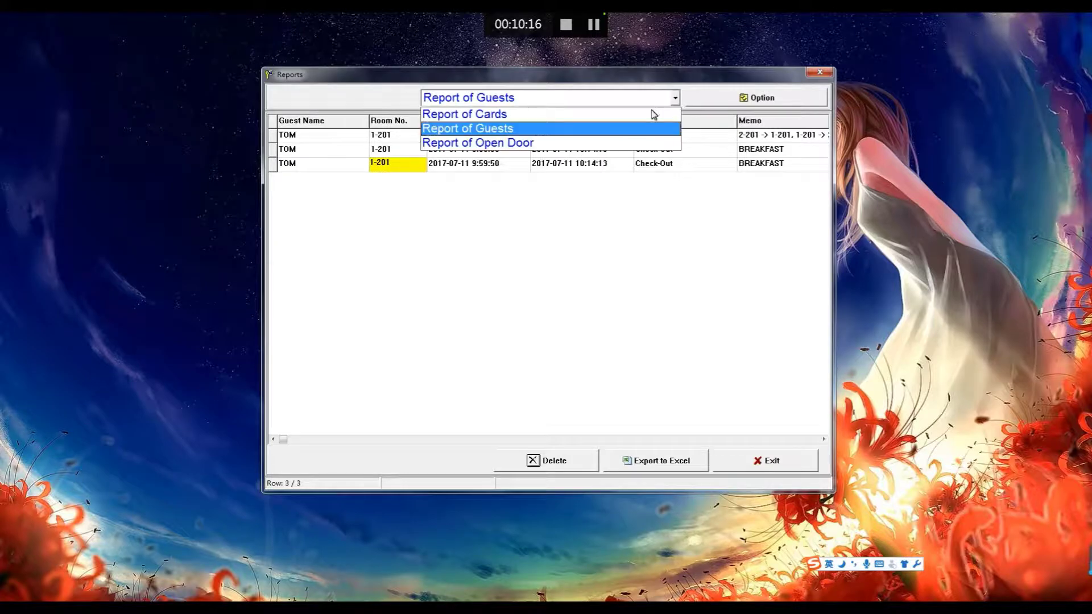
click(519, 143)
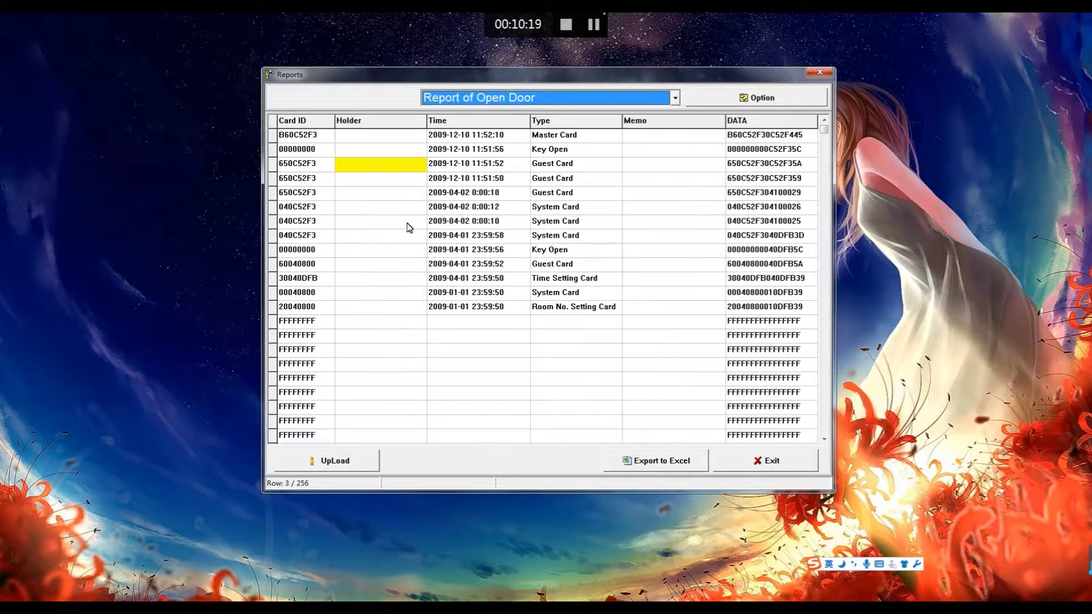